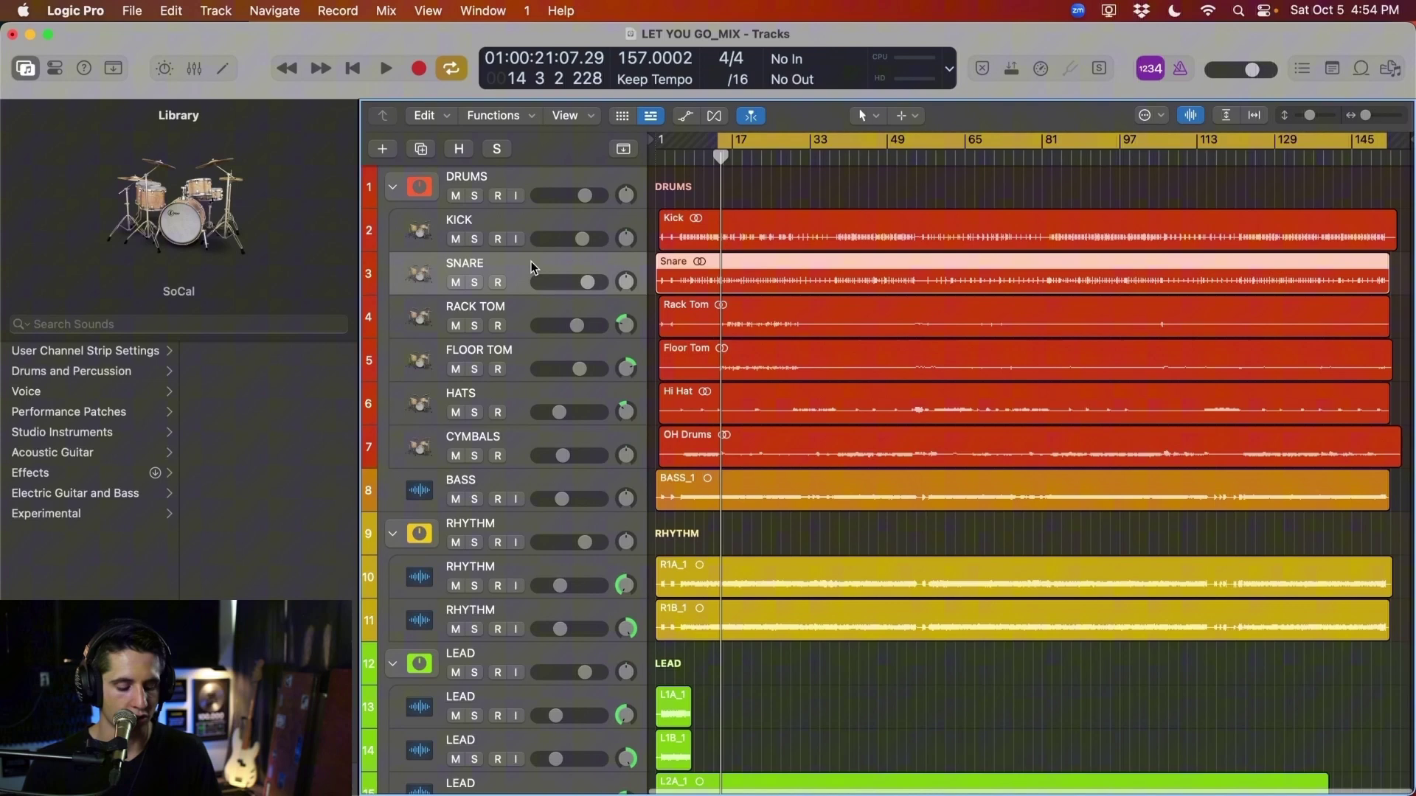
With the Kick region selected, run Track > Replace or Double Drum Track on KICK
left_click(771, 242)
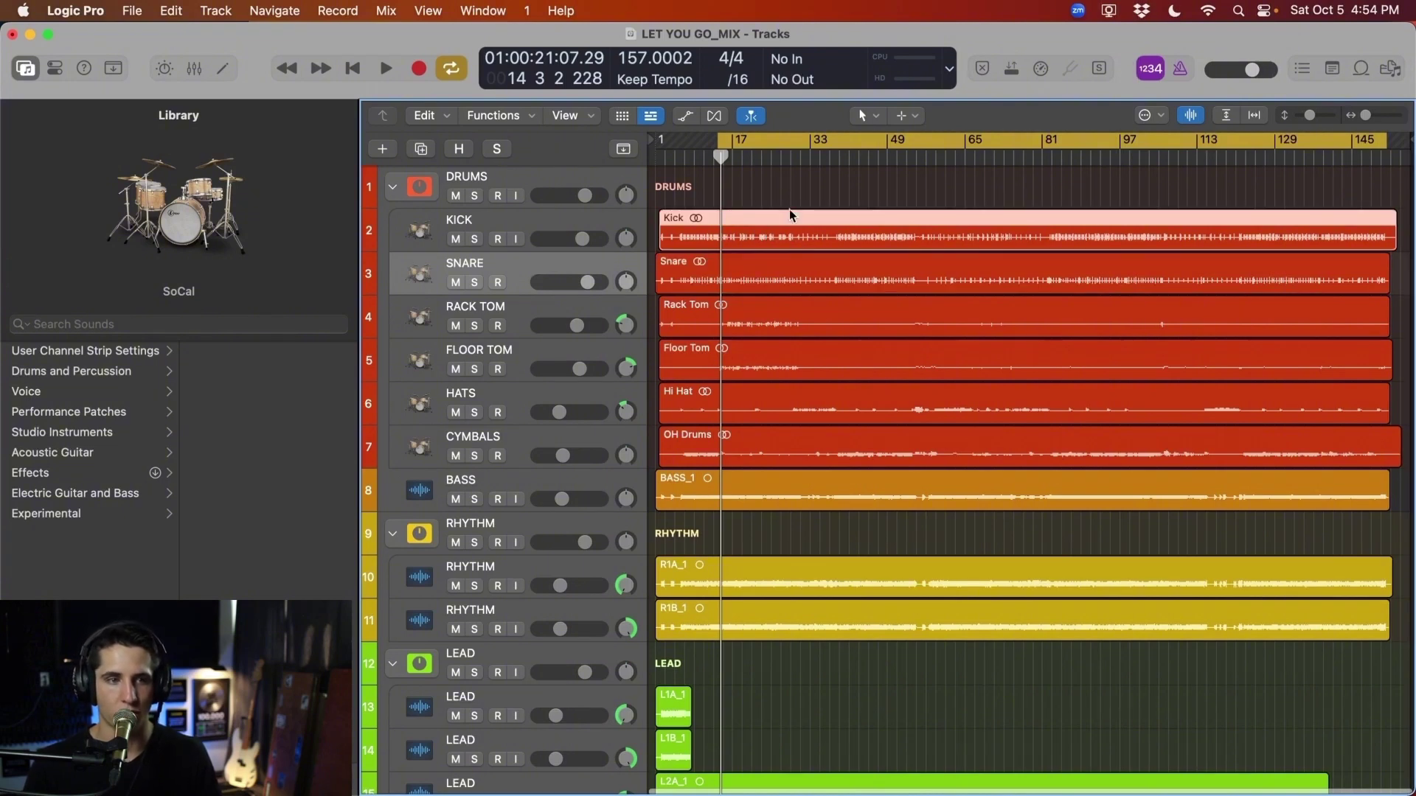
left_click(184, 11)
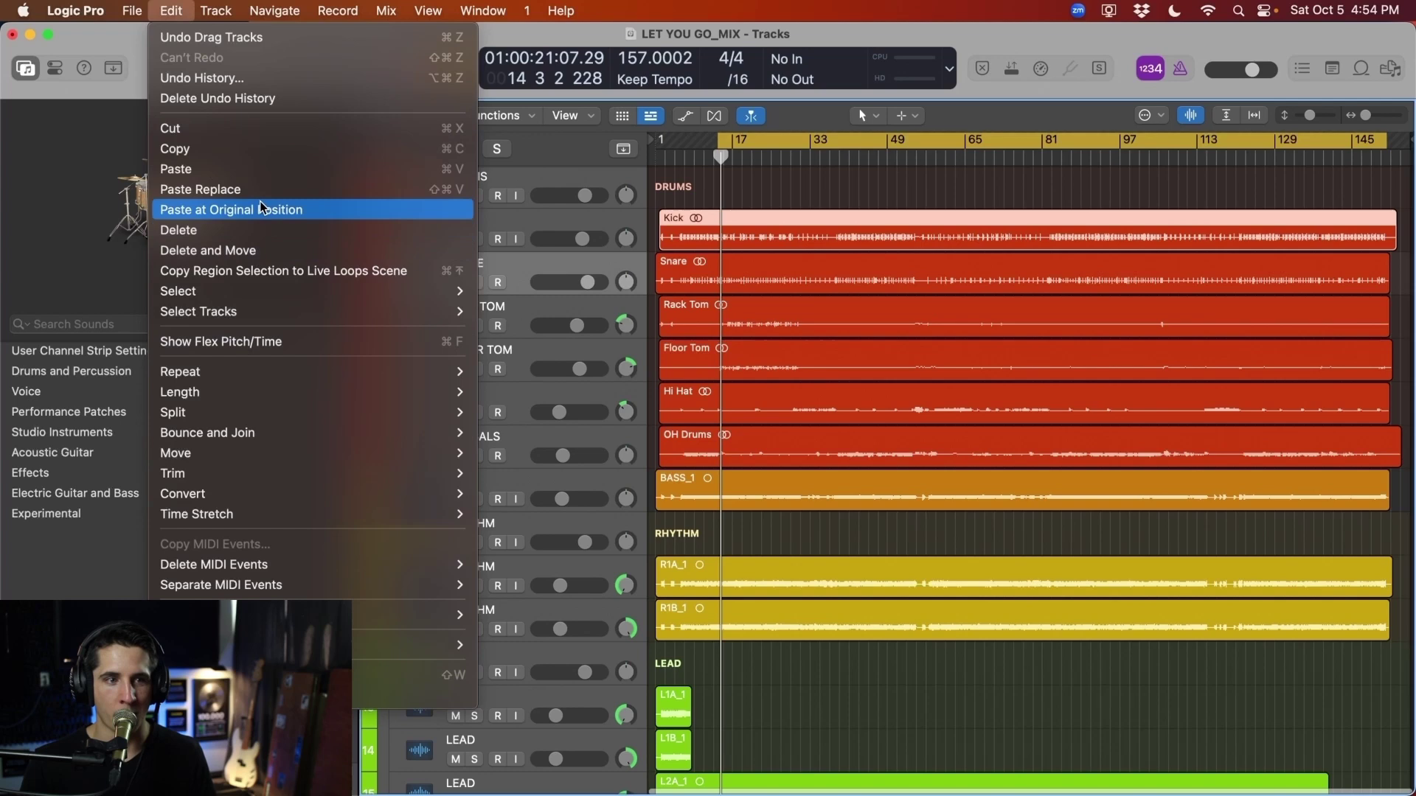
mouse_move(219, 14)
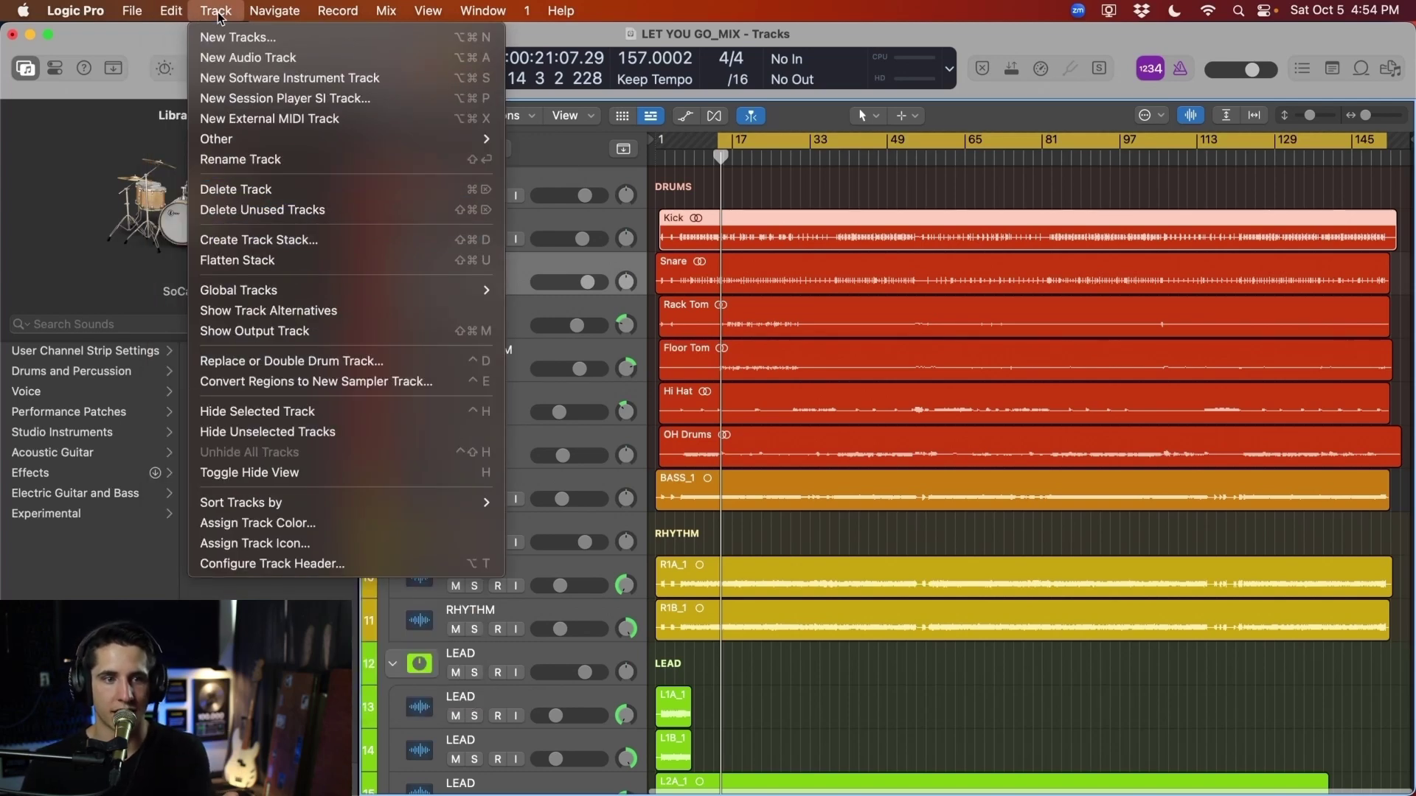
left_click(335, 361)
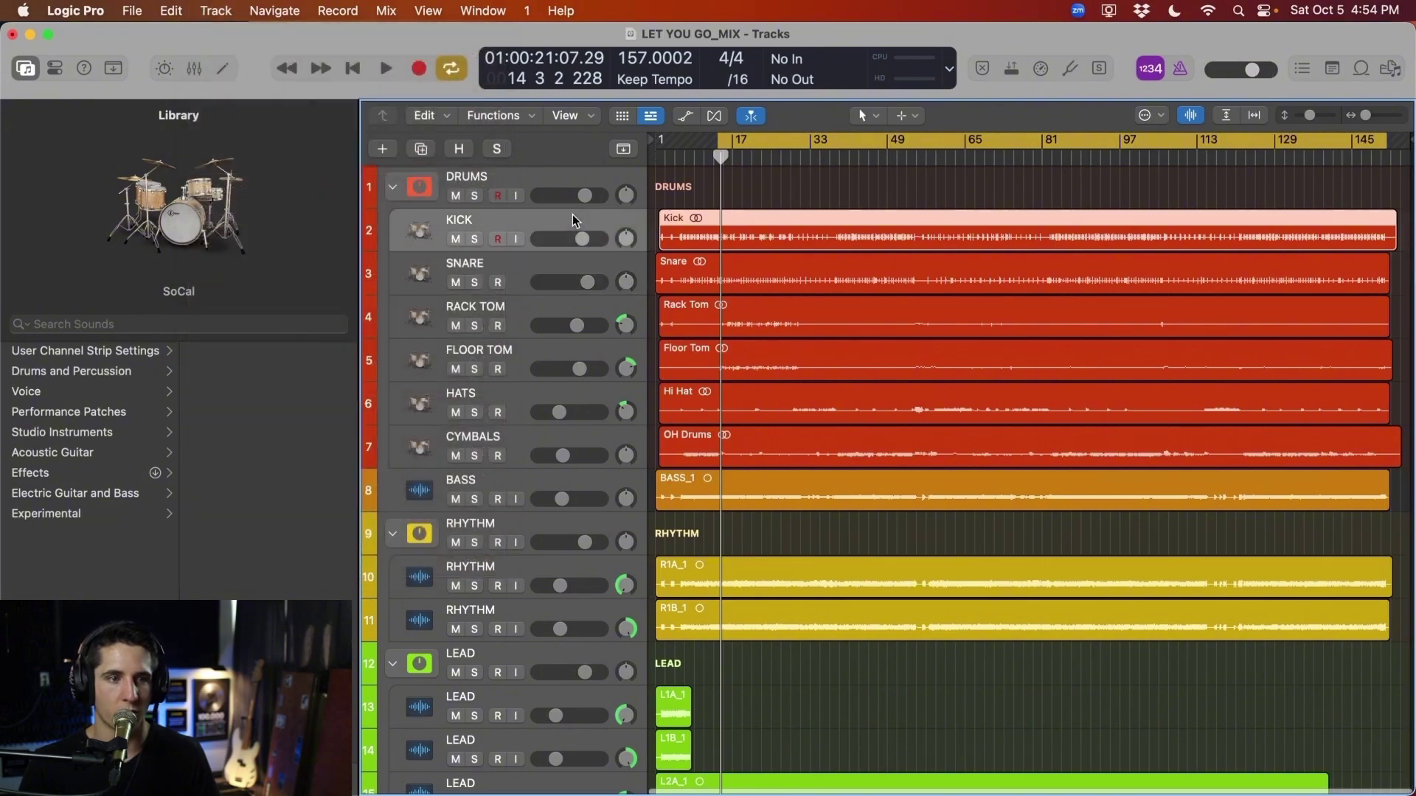
left_click(215, 11)
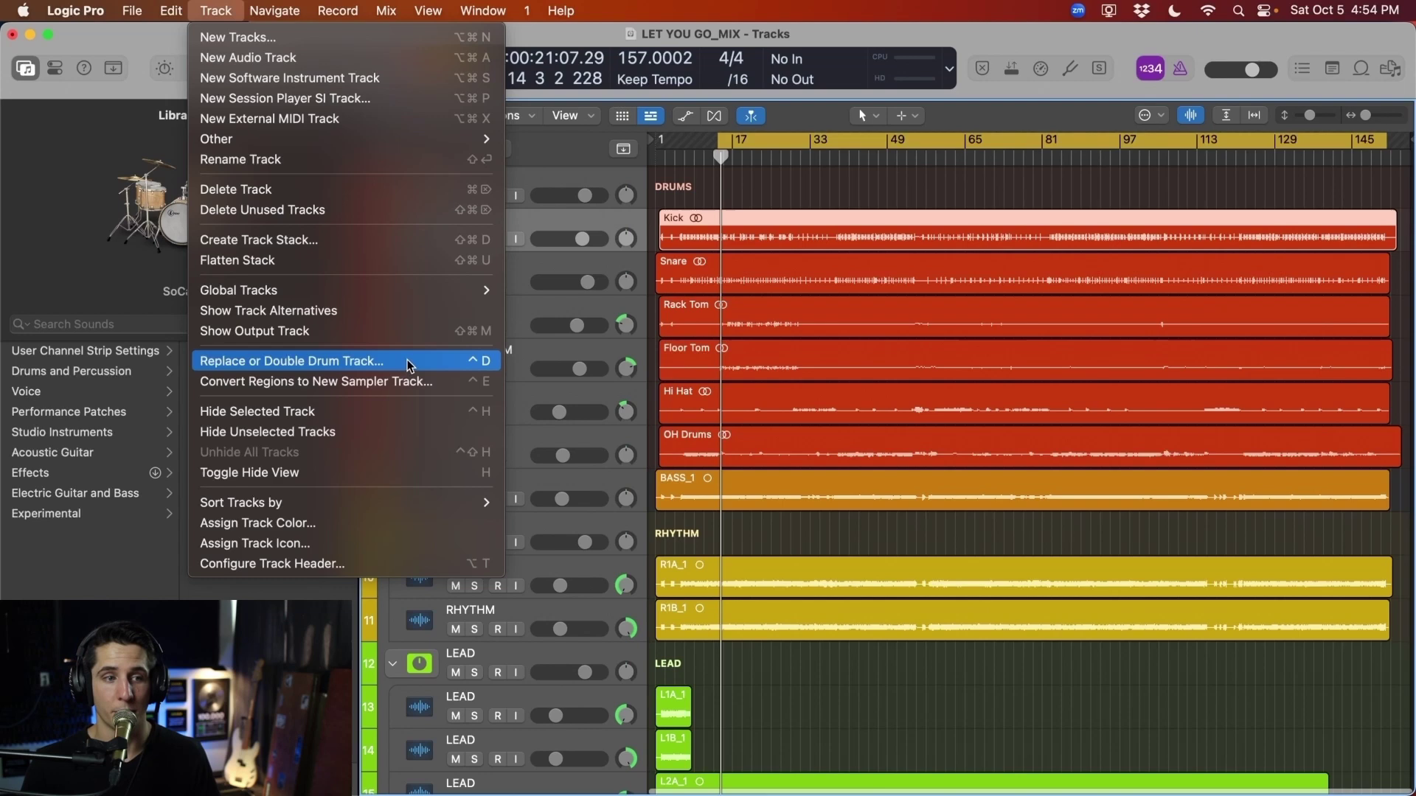
left_click(473, 366)
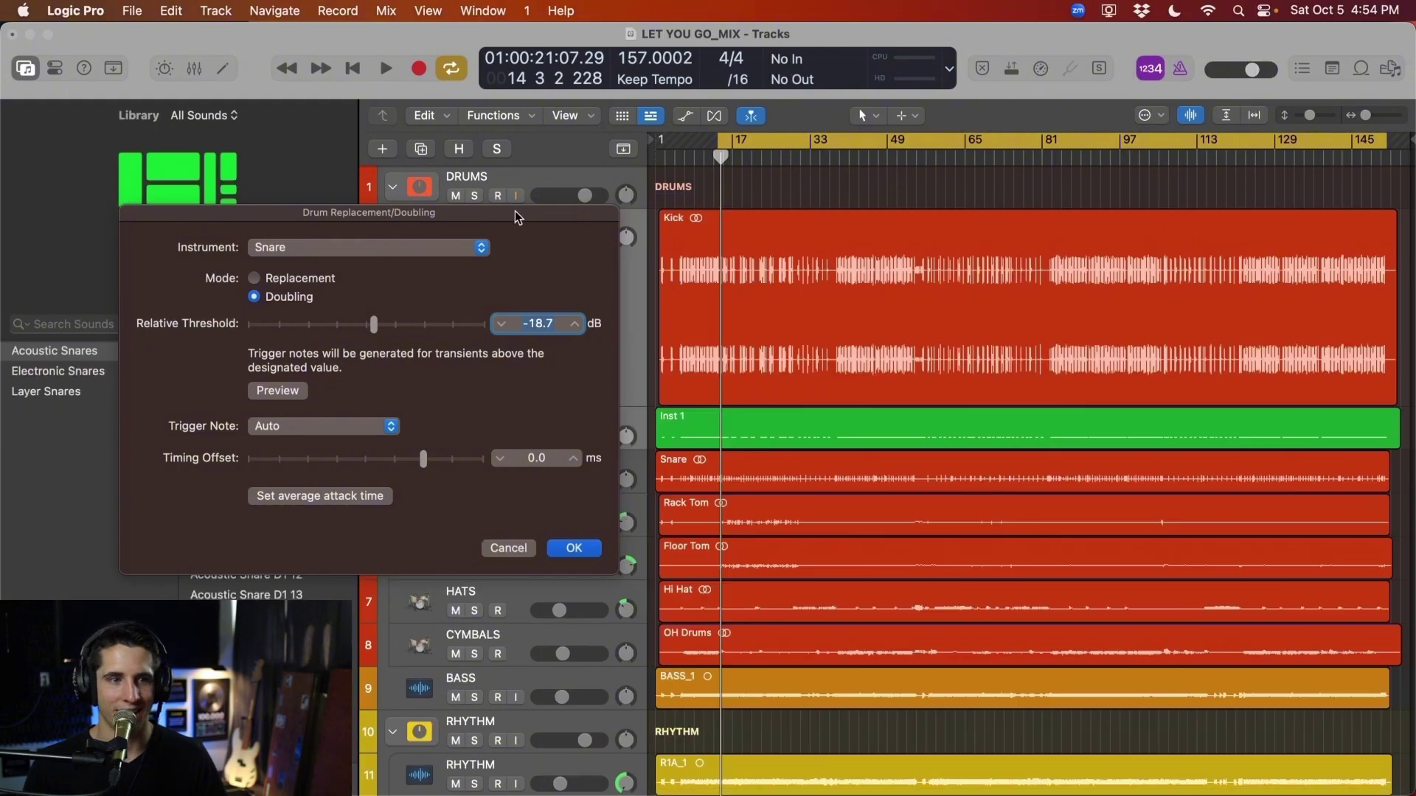
Set the doubling instrument to Kick (Acoustic Kick C1 1) and place the playhead at bar 39
left_click_drag(521, 214, 550, 321)
left_click(441, 340)
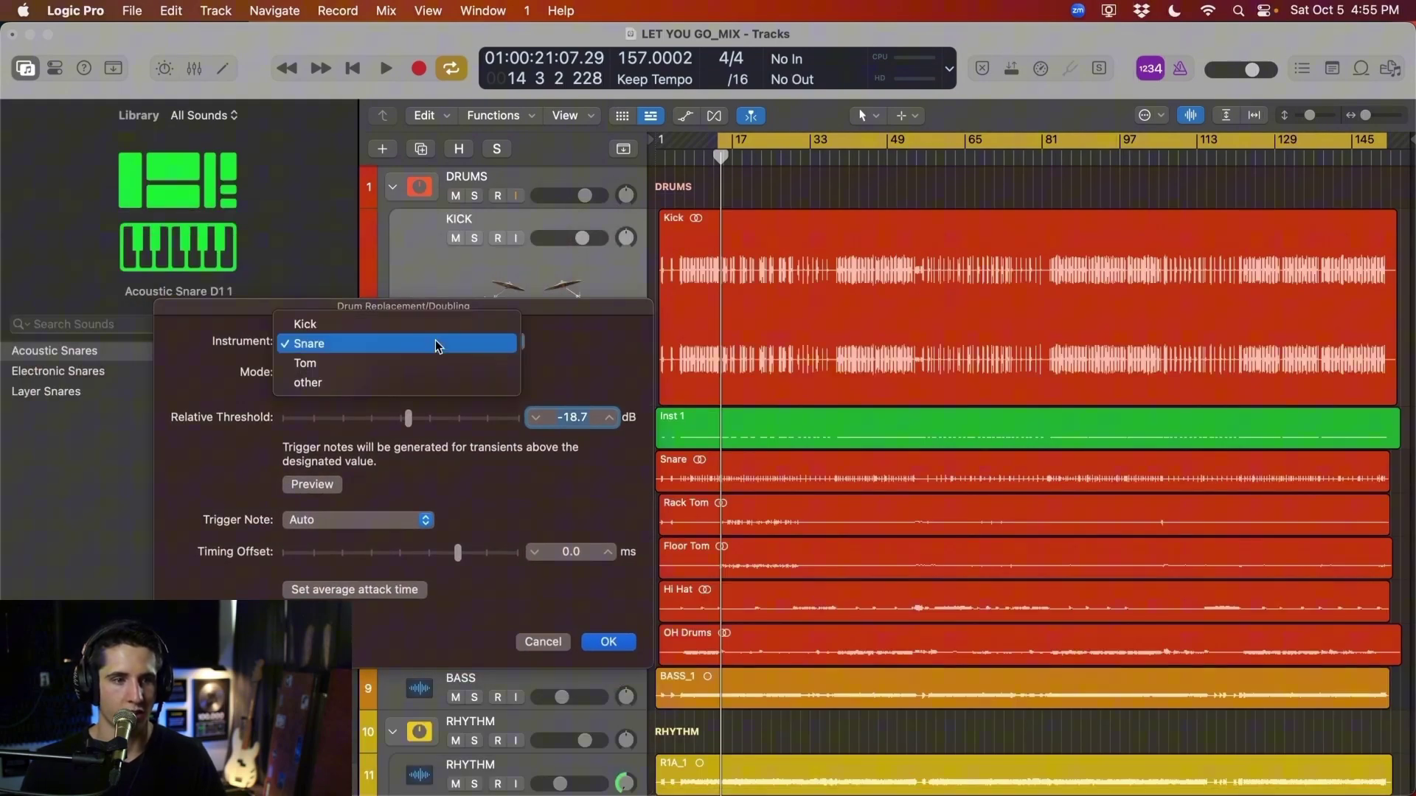
left_click(421, 319)
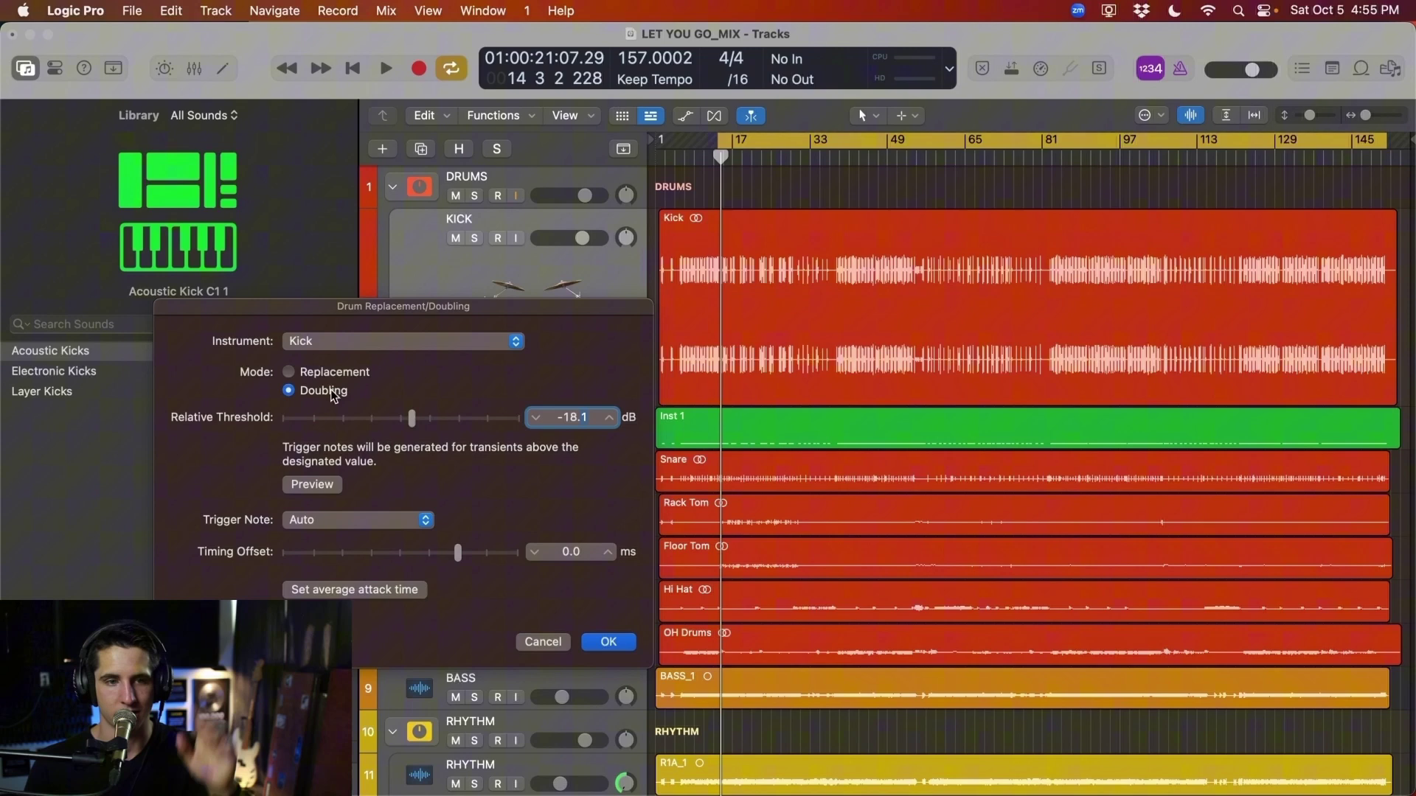
left_click(839, 156)
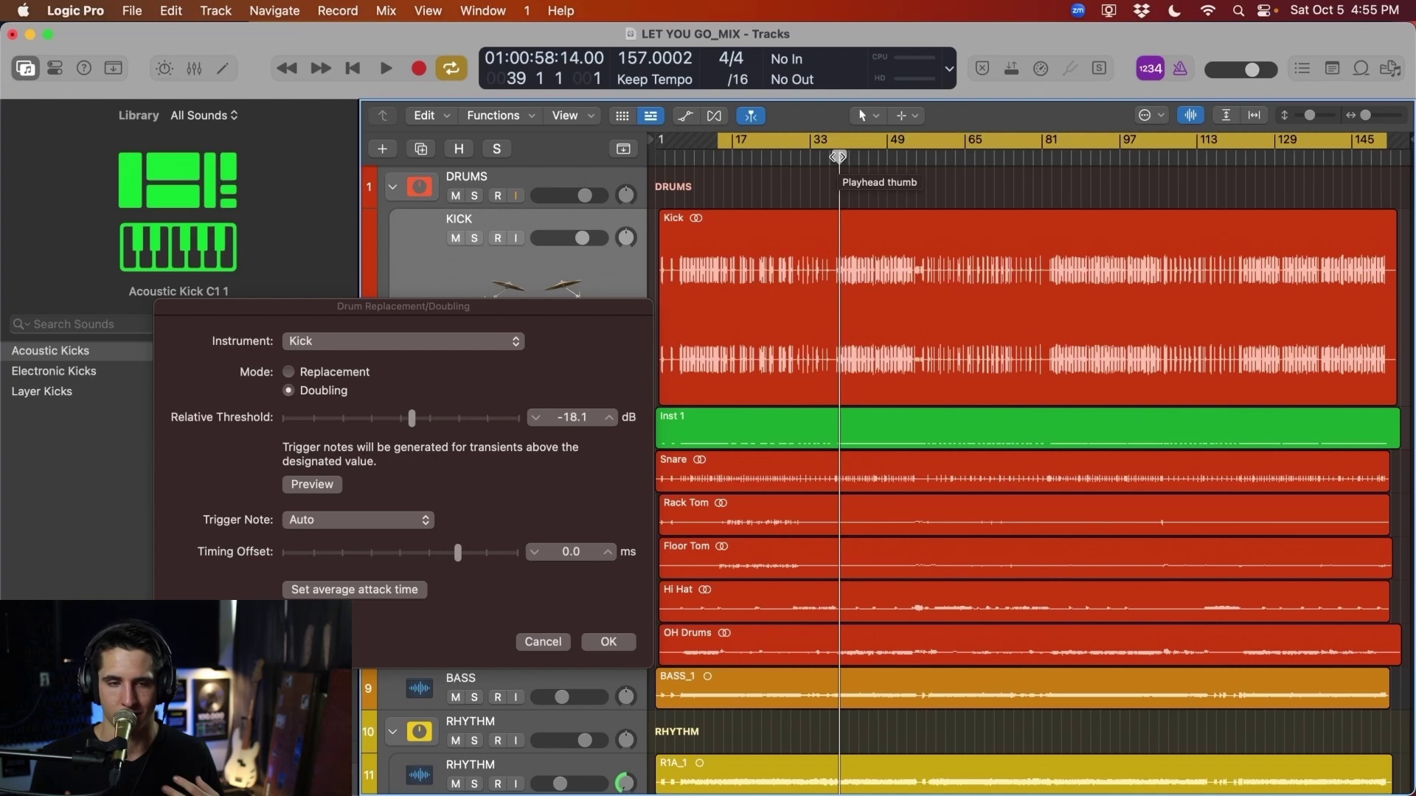
Zoom in and compare the Kick and Inst 1 trigger regions around bars 26–32
scroll(832, 194, "up", 10)
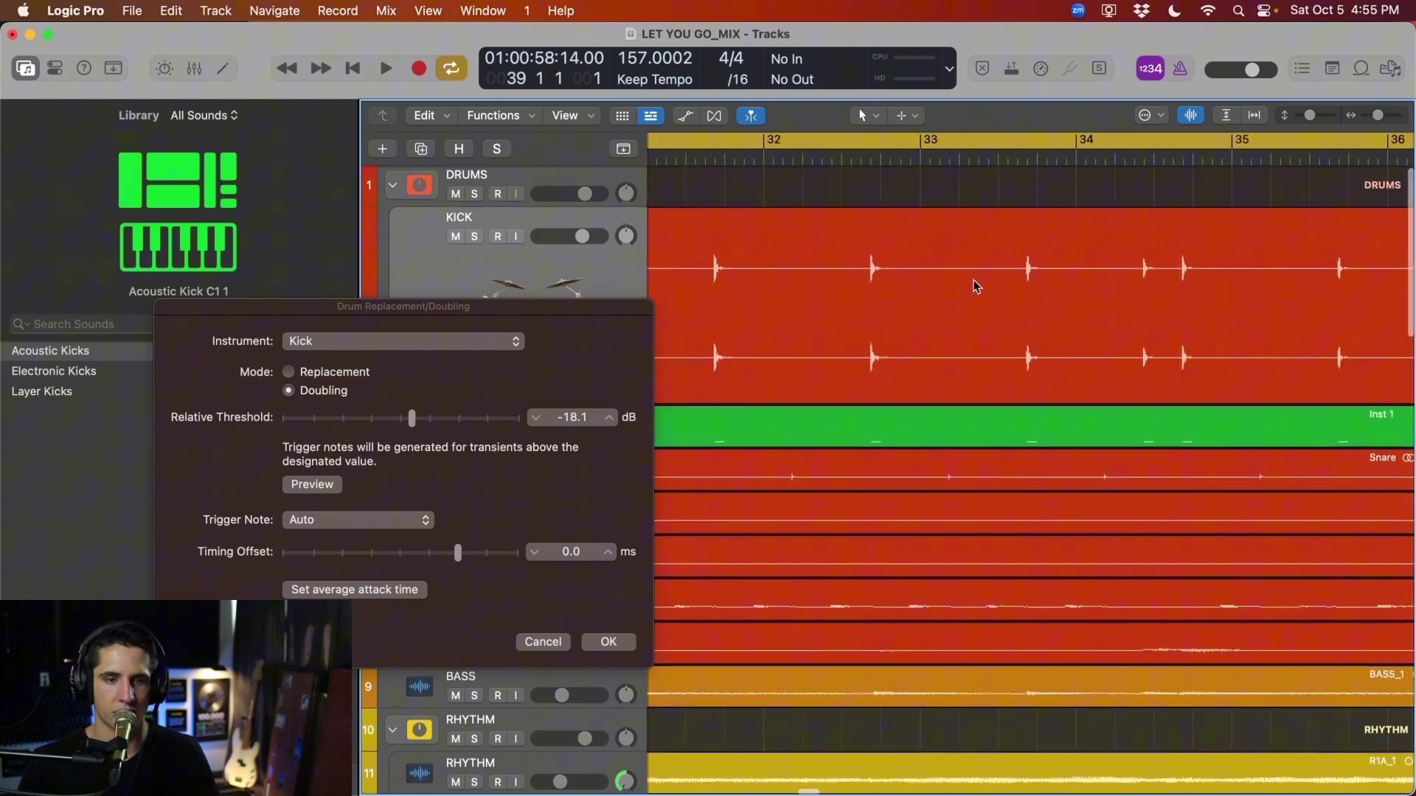
left_click(860, 165)
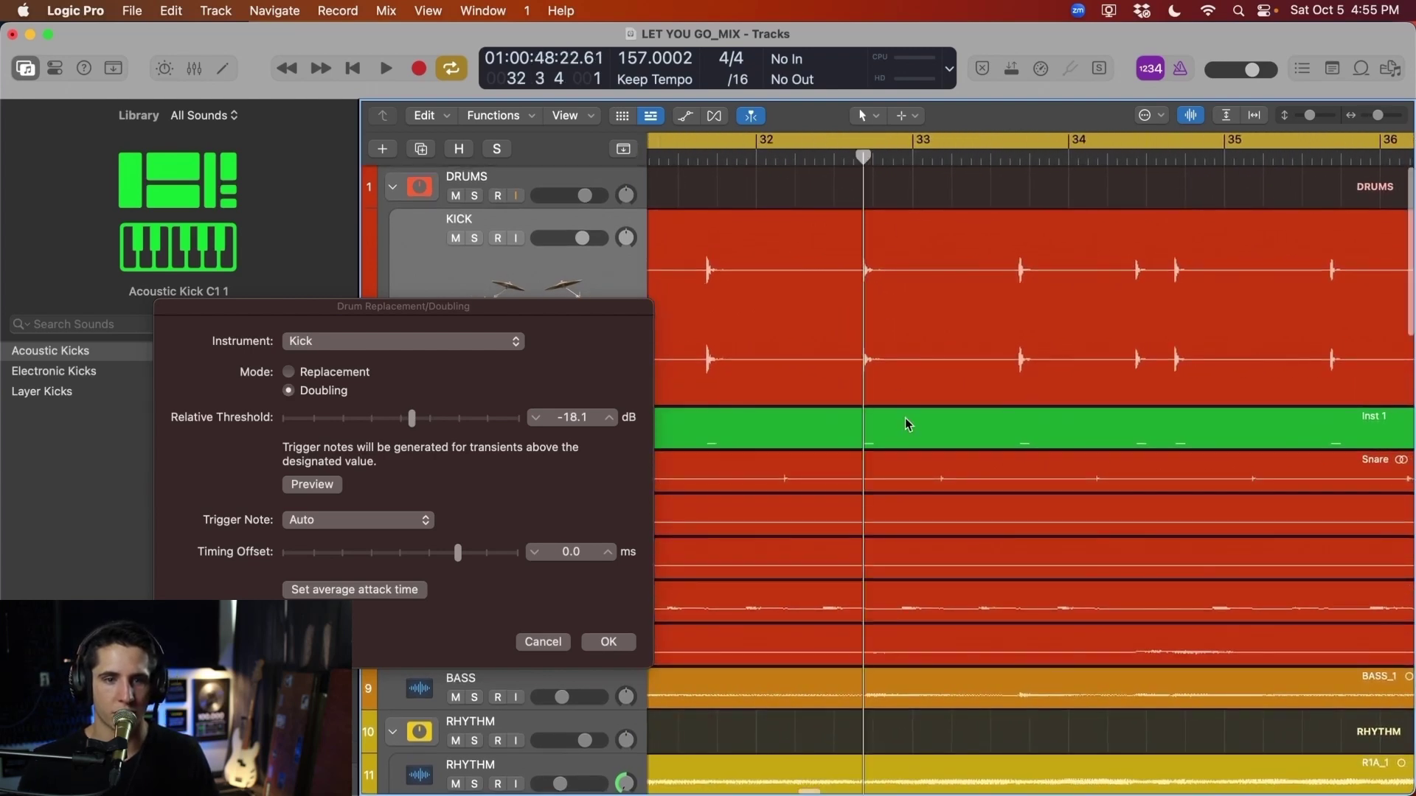
scroll(900, 426, "up", 10)
scroll(932, 428, "down", 10)
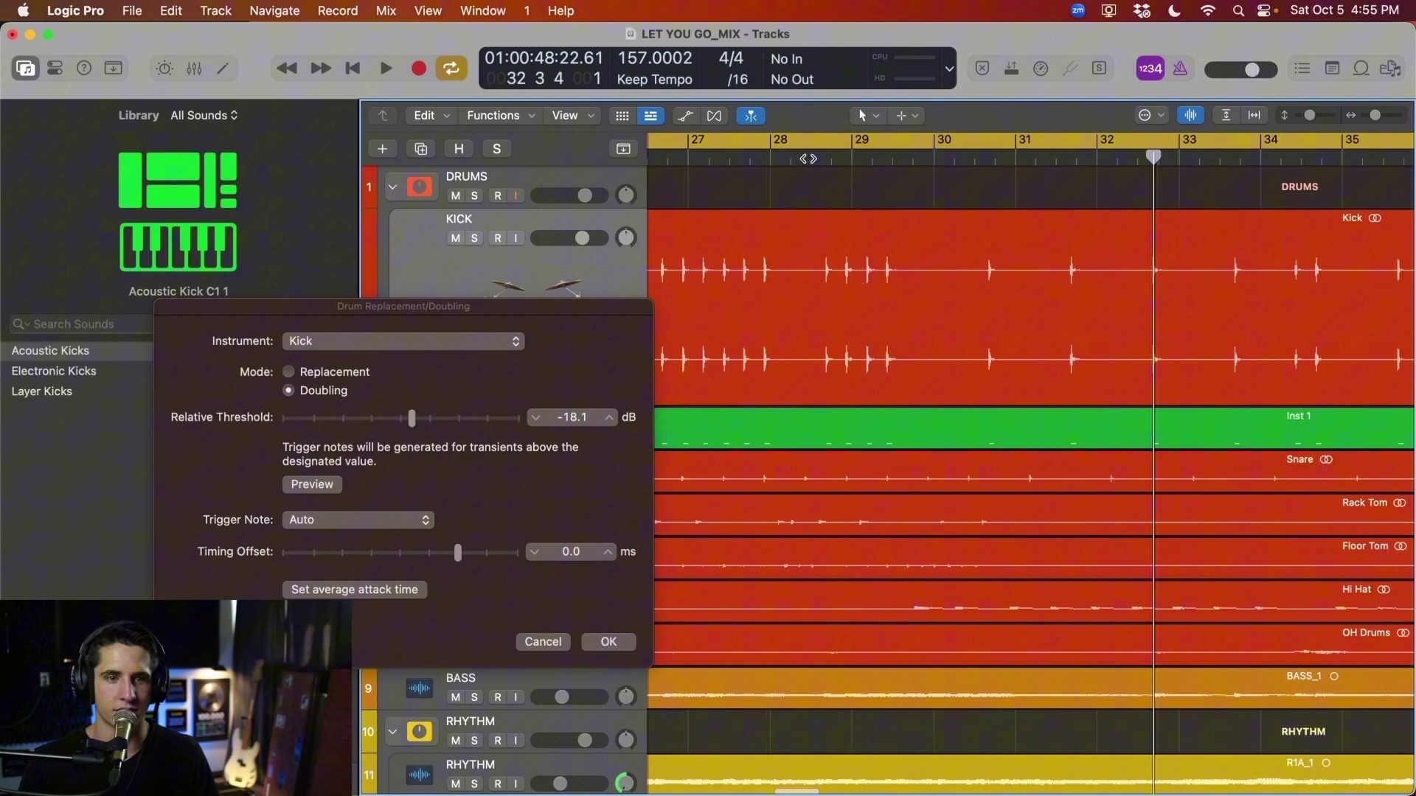
left_click(804, 297)
left_click(854, 428)
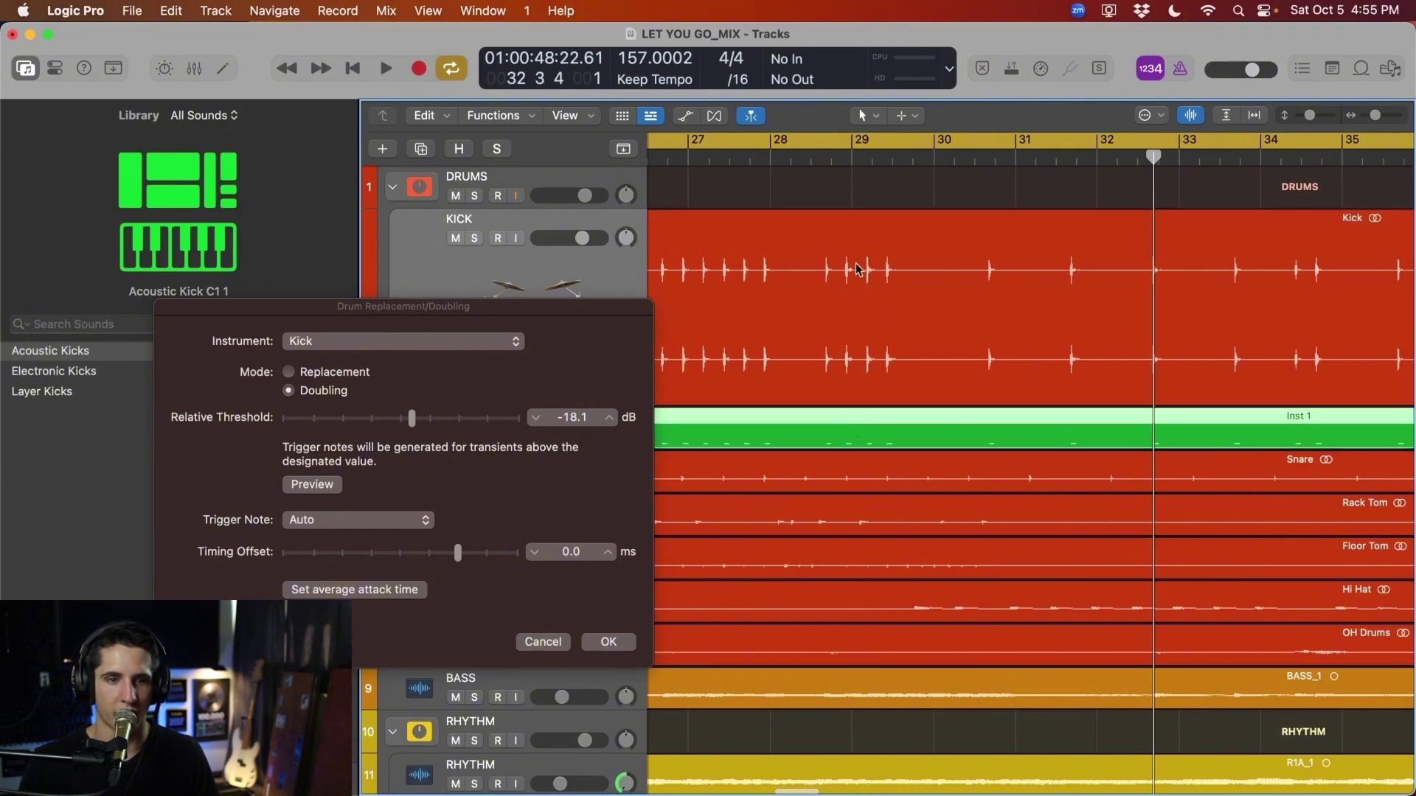
scroll(855, 265, "left", 5)
left_click(901, 157)
scroll(951, 317, "up", 8)
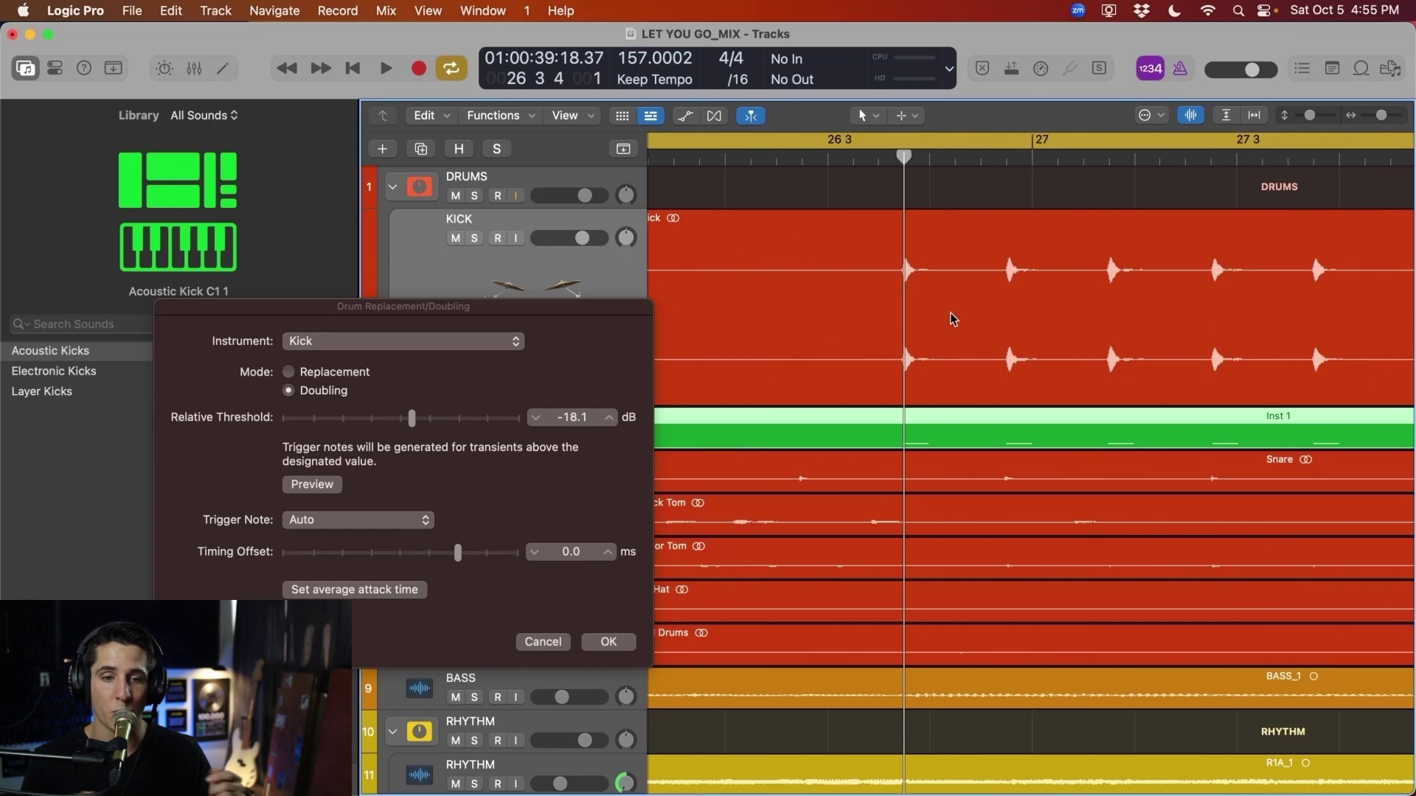
Adjust the relative threshold while checking hits near bar 42, settling at -18.0 dB
left_click_drag(411, 418, 442, 419)
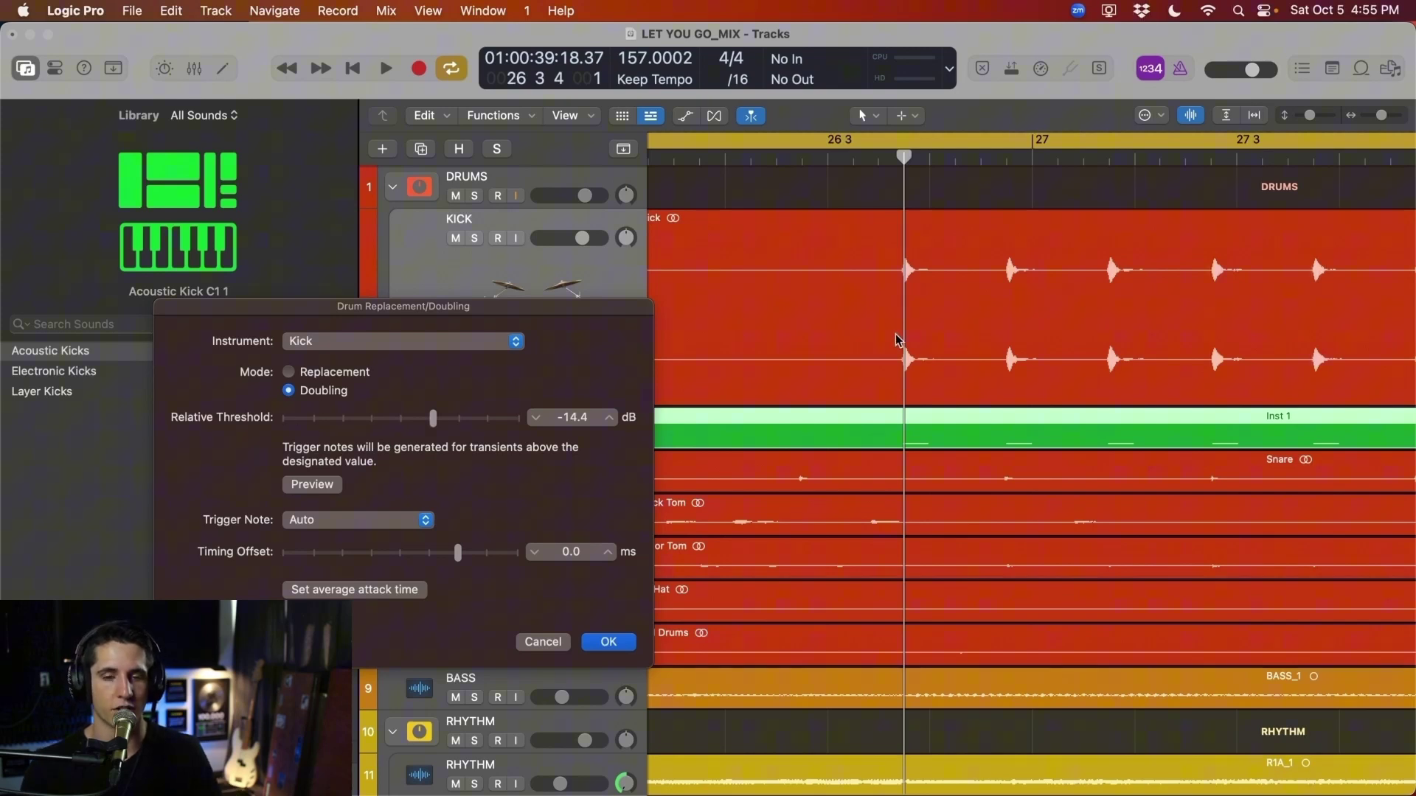
key("z")
left_click(855, 157)
key("z")
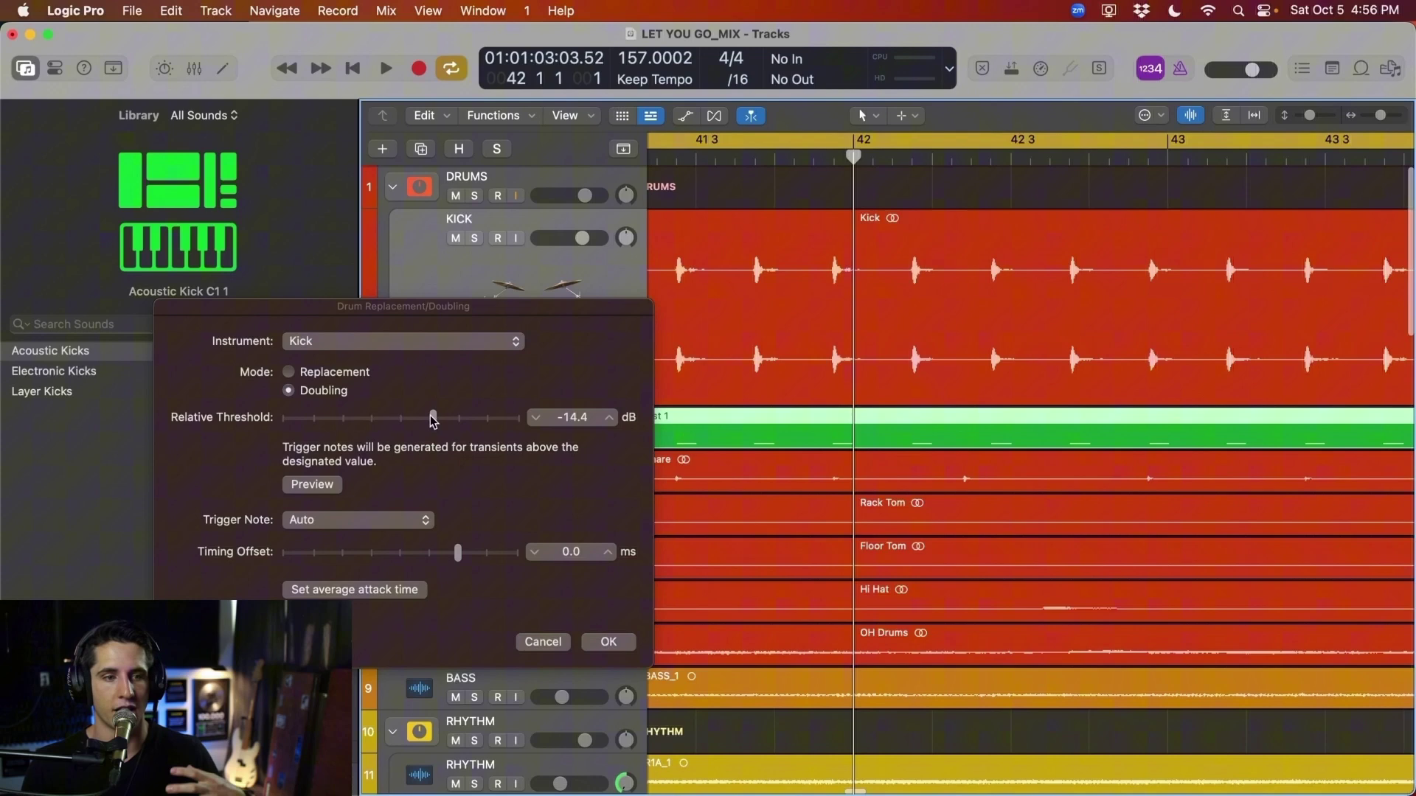
left_click_drag(433, 419, 413, 421)
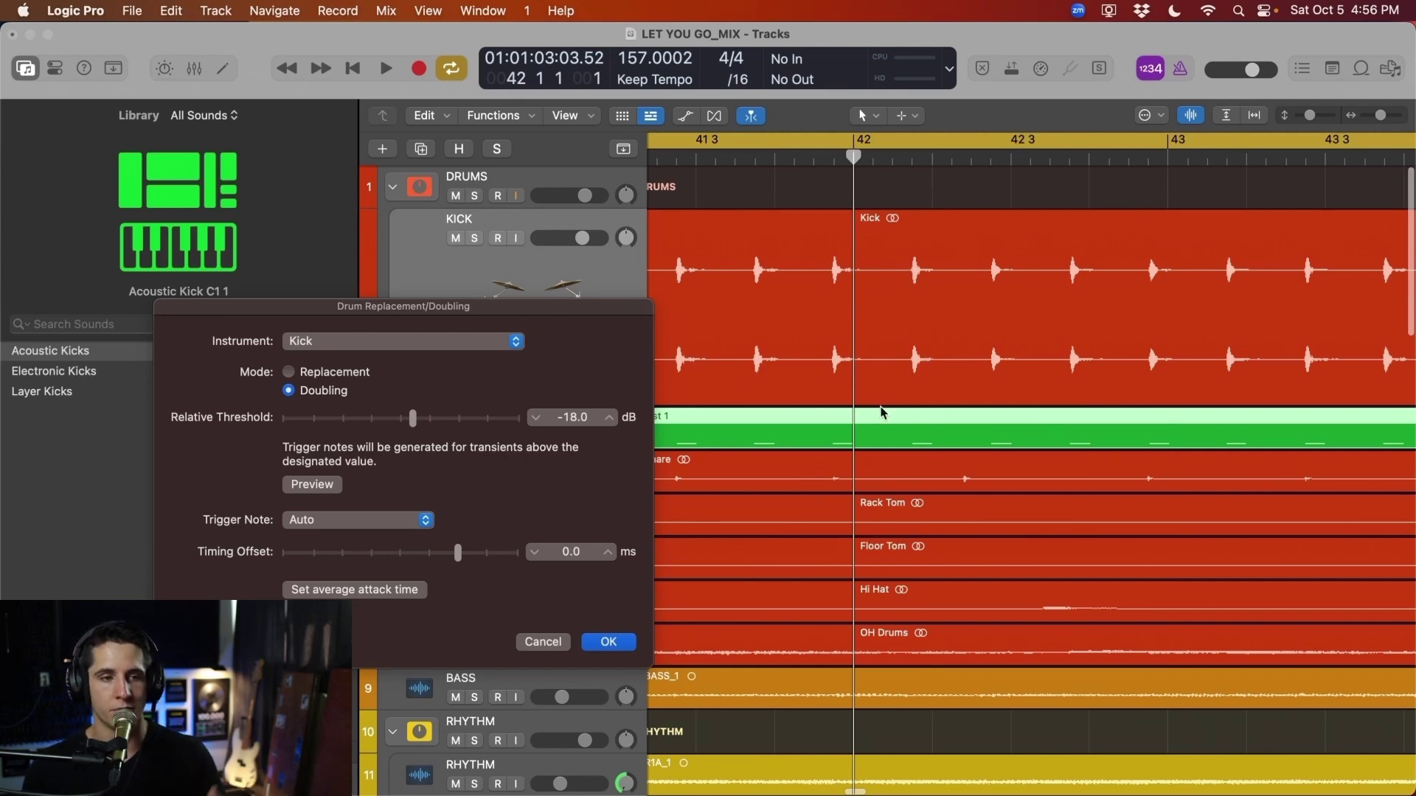
left_click(833, 161)
scroll(916, 264, "left", 5)
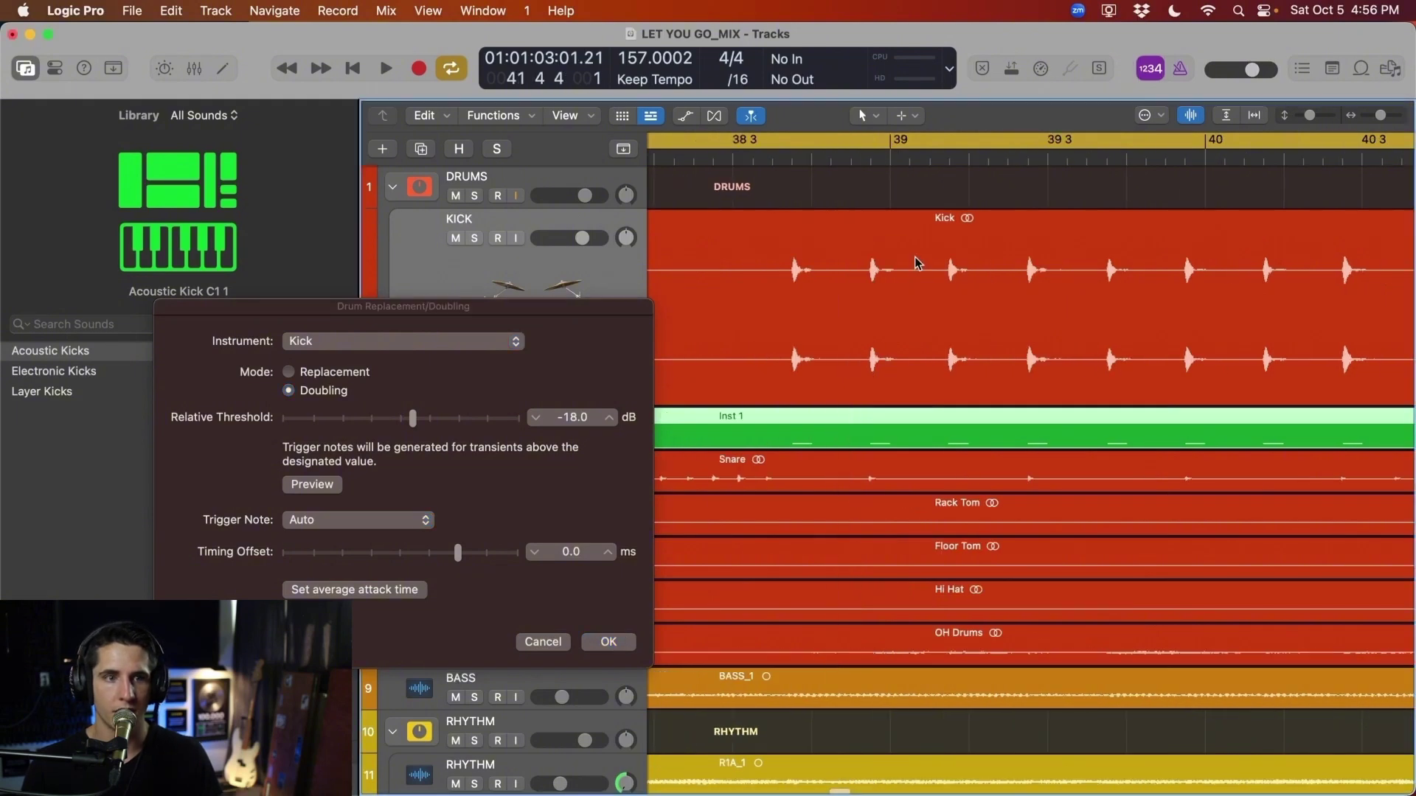
Confirm doubling to create the KICK + track and play the loop with it soloed
left_click(595, 642)
left_click(754, 188)
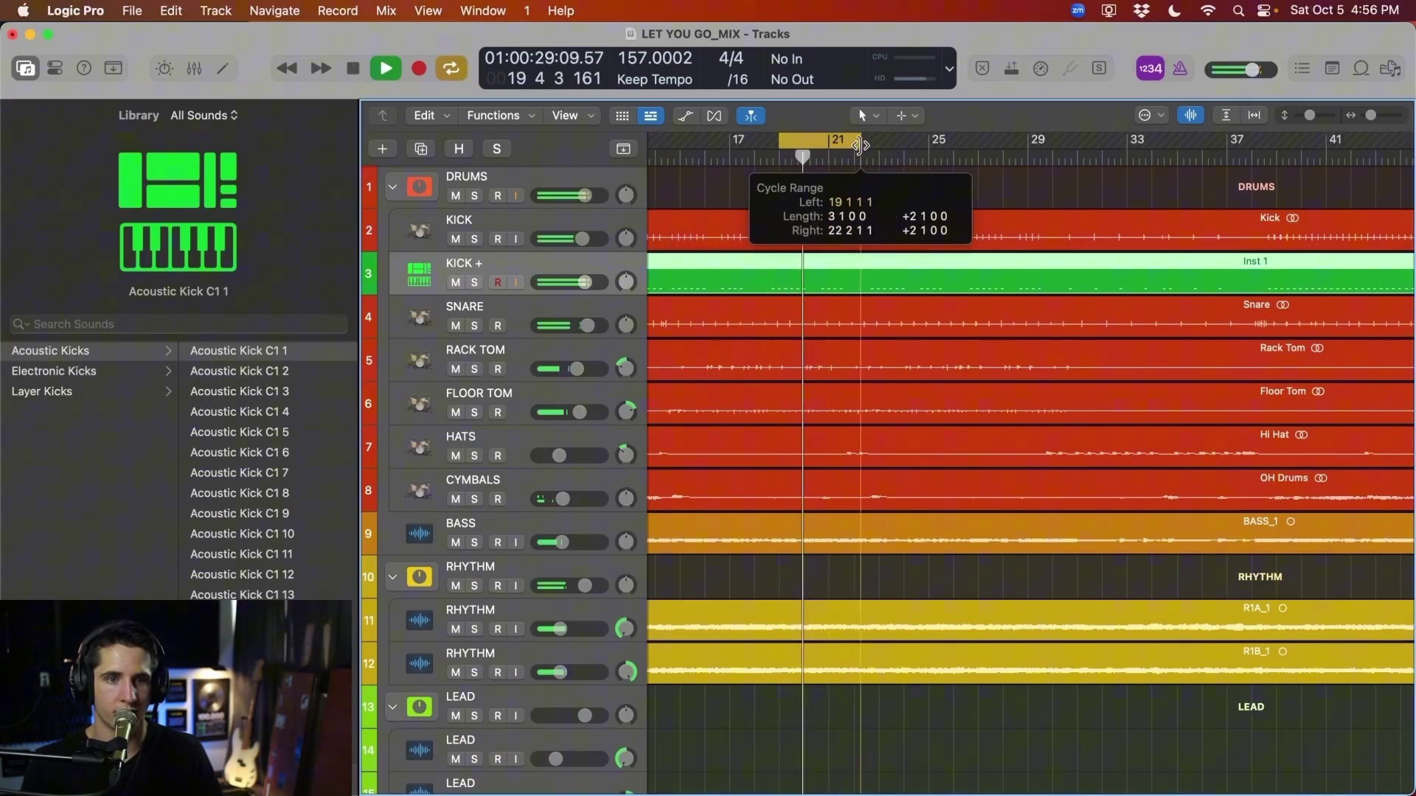
key("space")
key("s")
key("space")
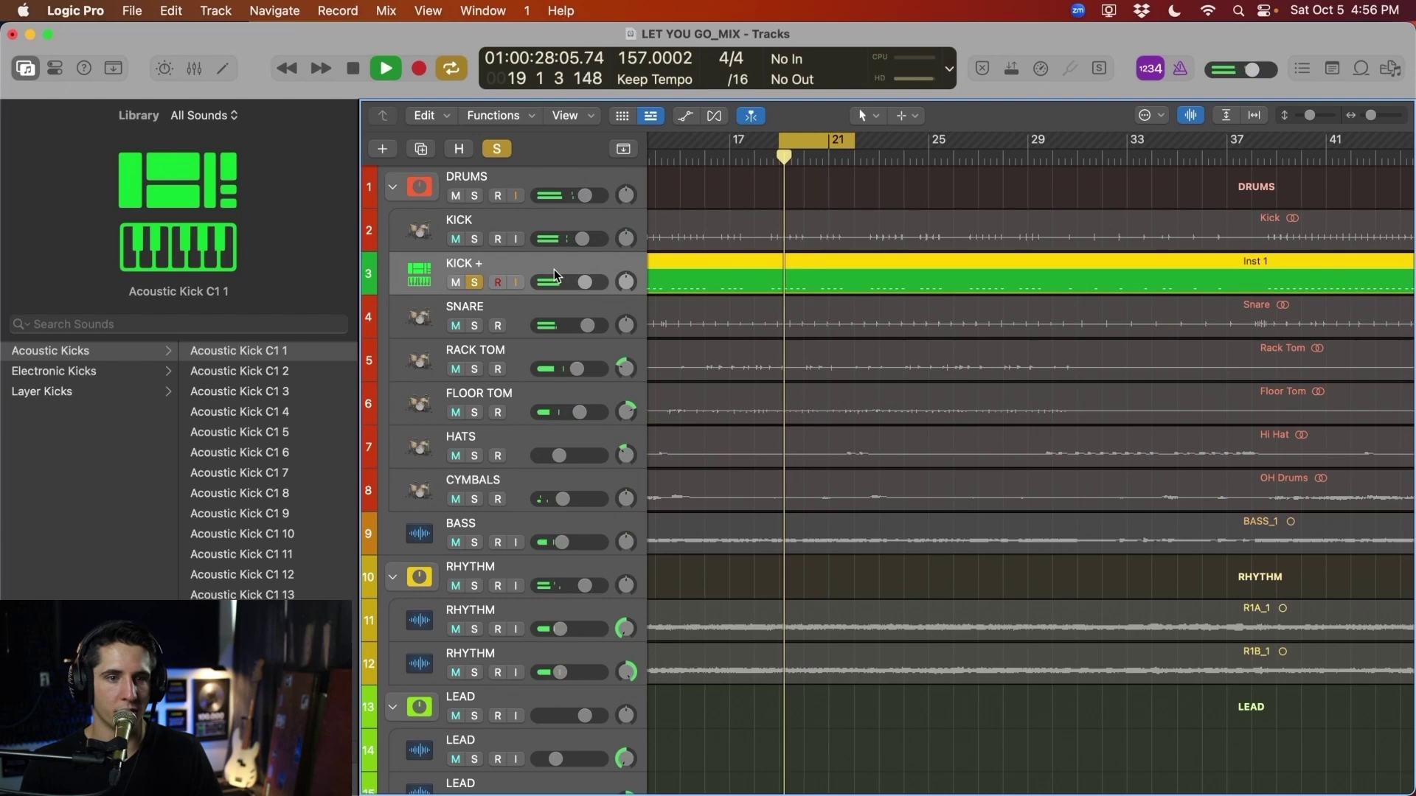
Compare the original KICK against KICK + by toggling solos, then shift the cycle one beat earlier
left_click(538, 226)
key("s")
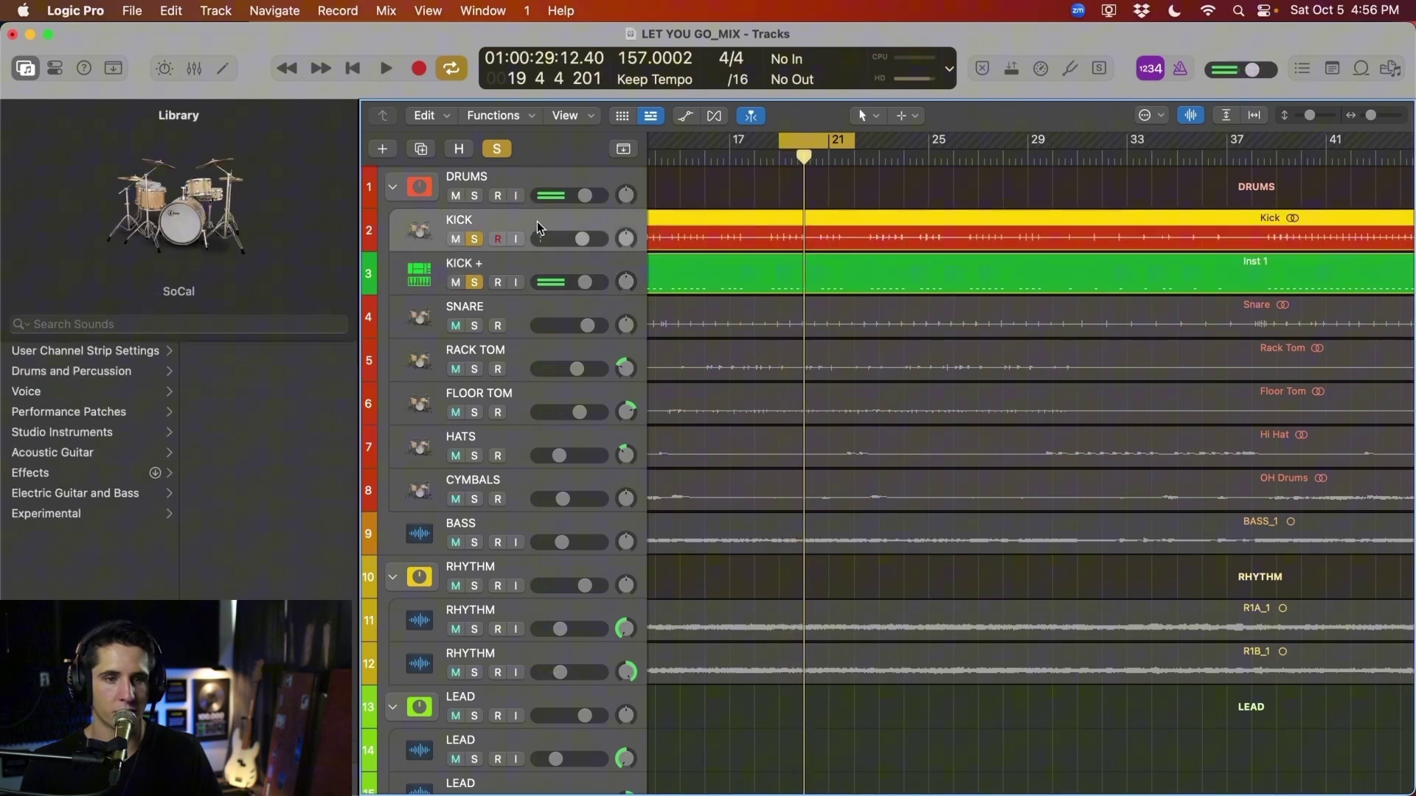
key("space")
left_click(479, 274)
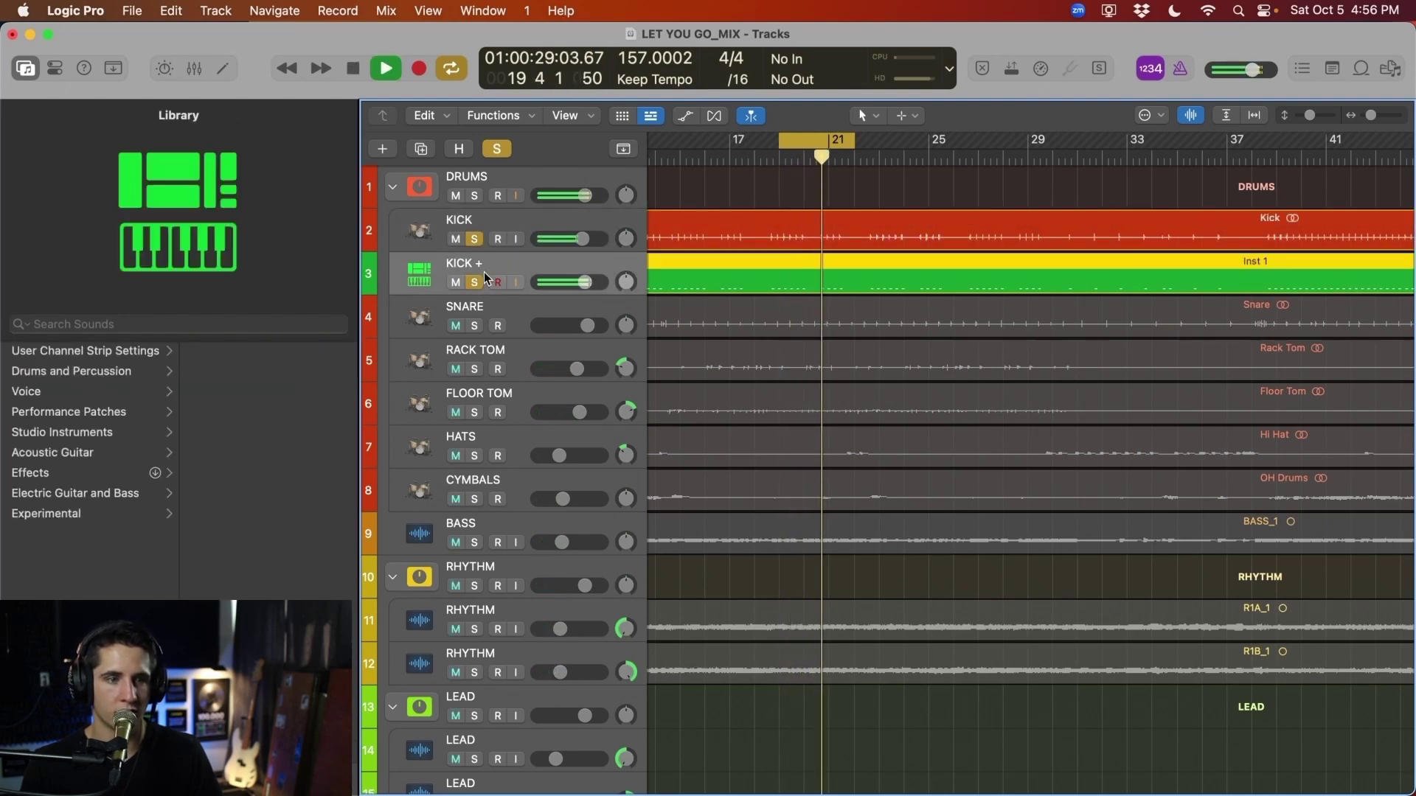
key("s")
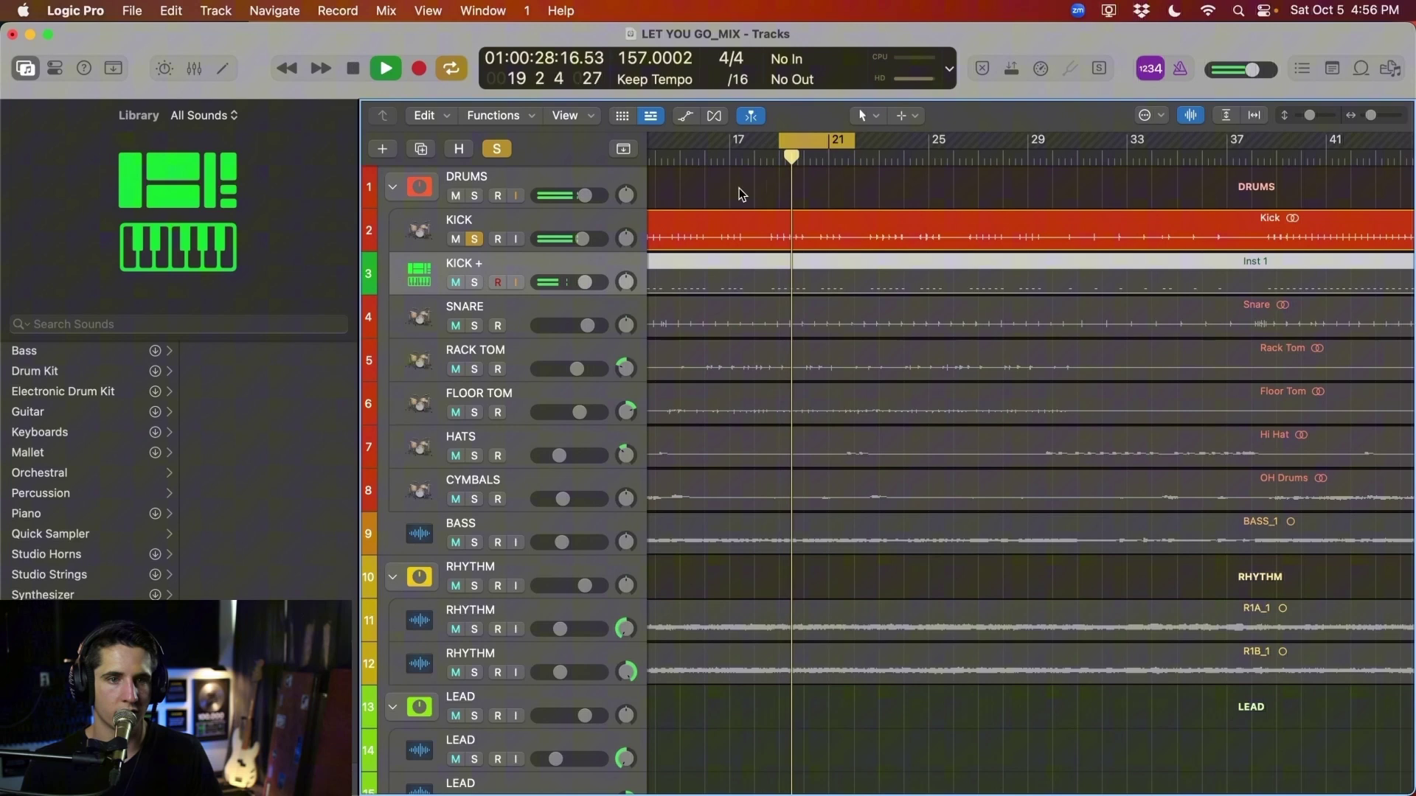
key("space")
left_click_drag(810, 140, 801, 138)
Open the KICK + Sampler from the Mixer and load the Acoustic Kick C1 2 preset
key("x")
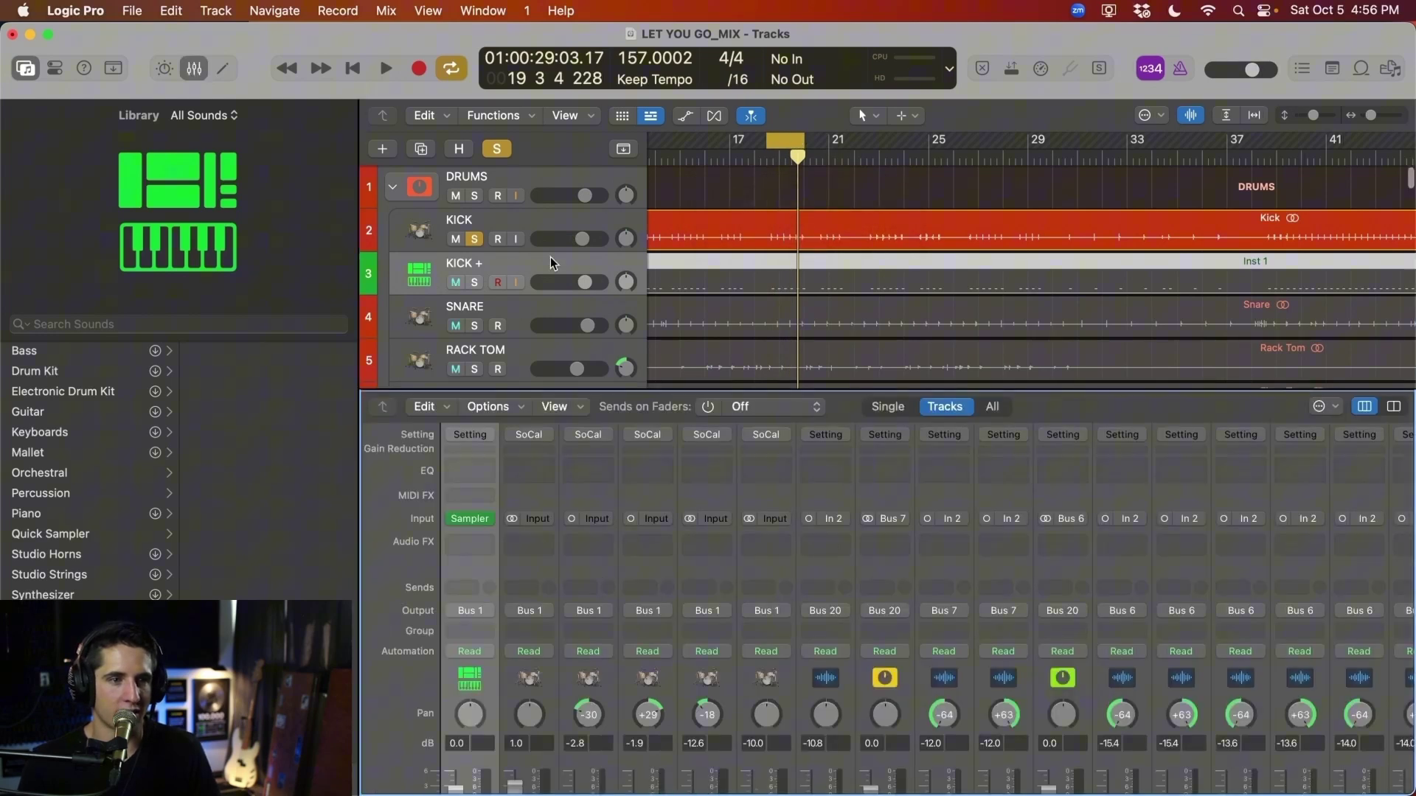
scroll(462, 496, "up", 2)
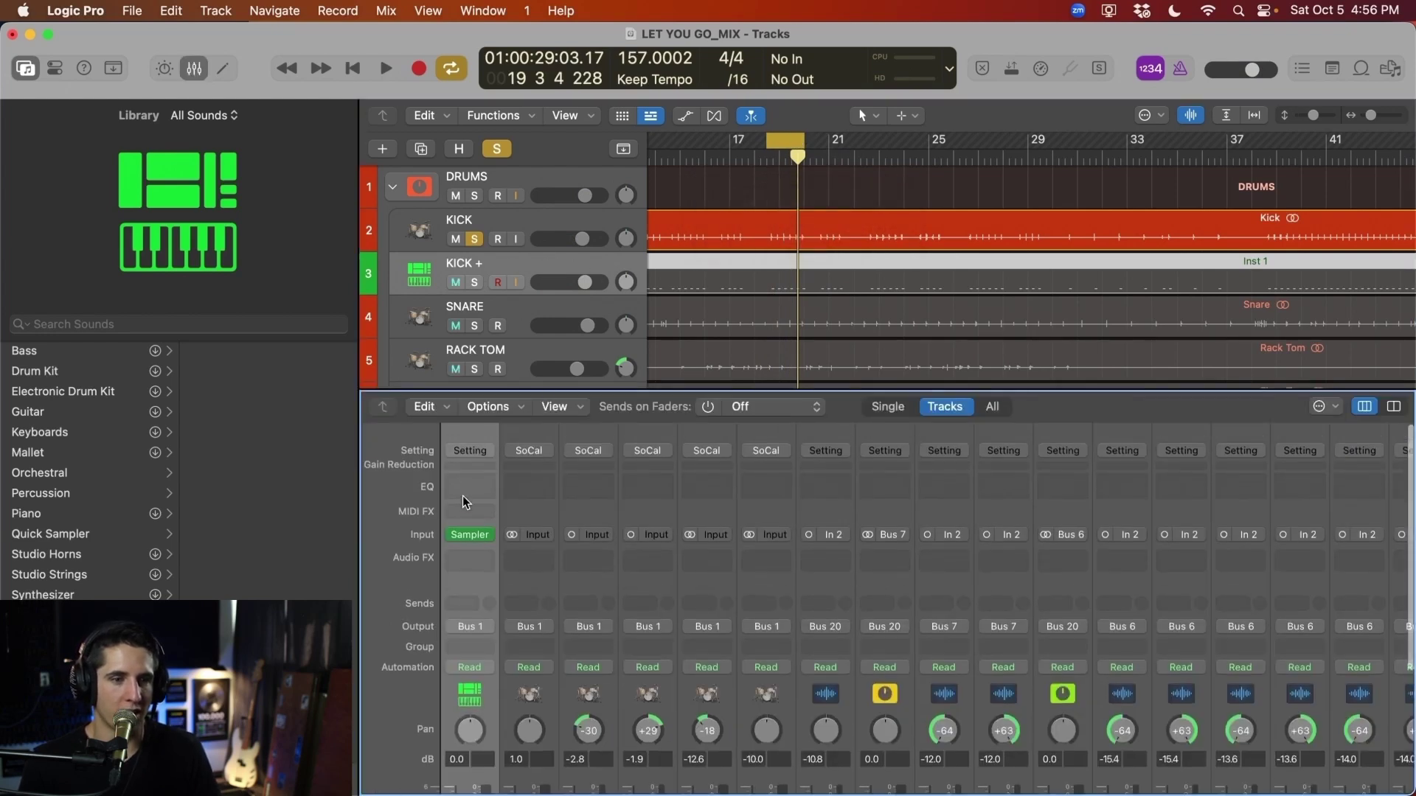
left_click(471, 537)
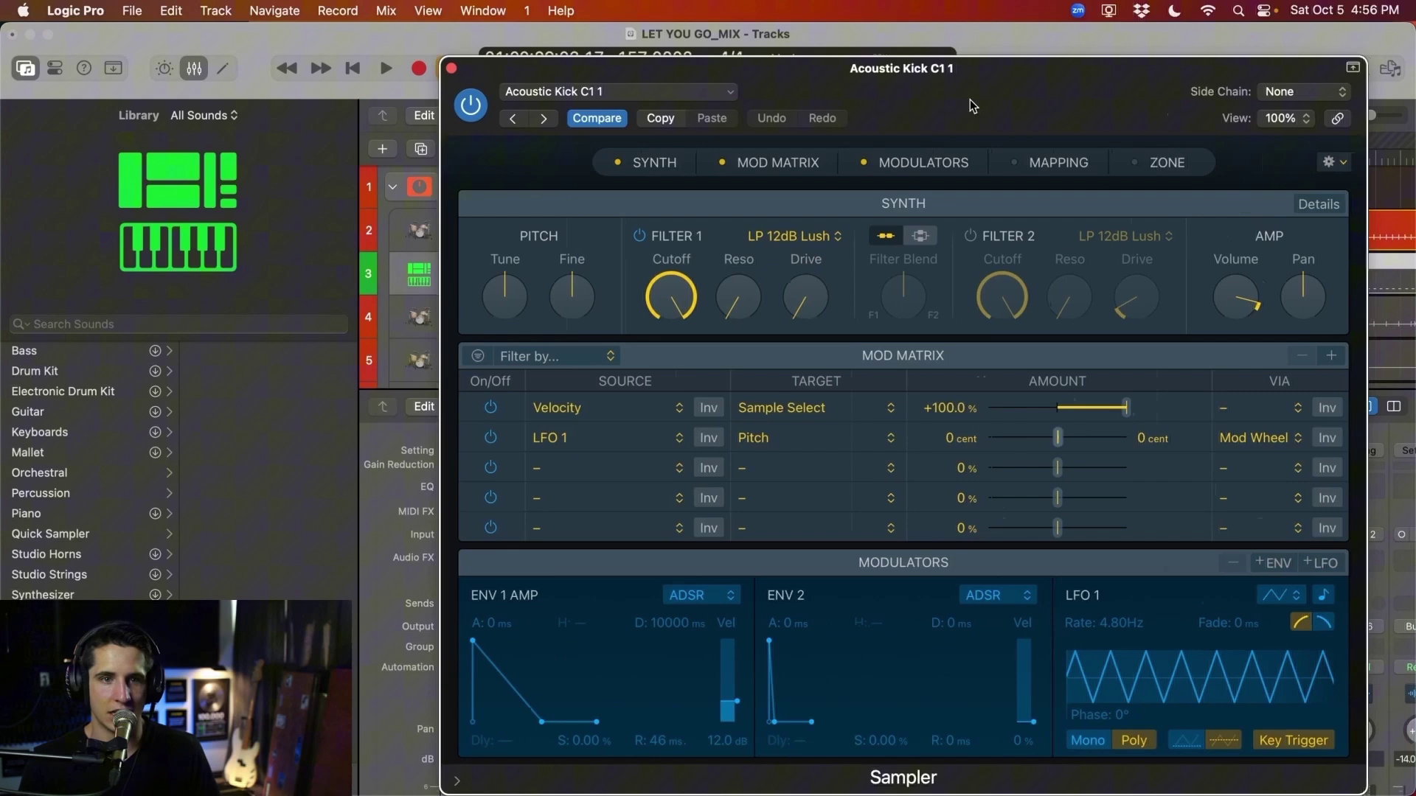
left_click_drag(970, 104, 580, 105)
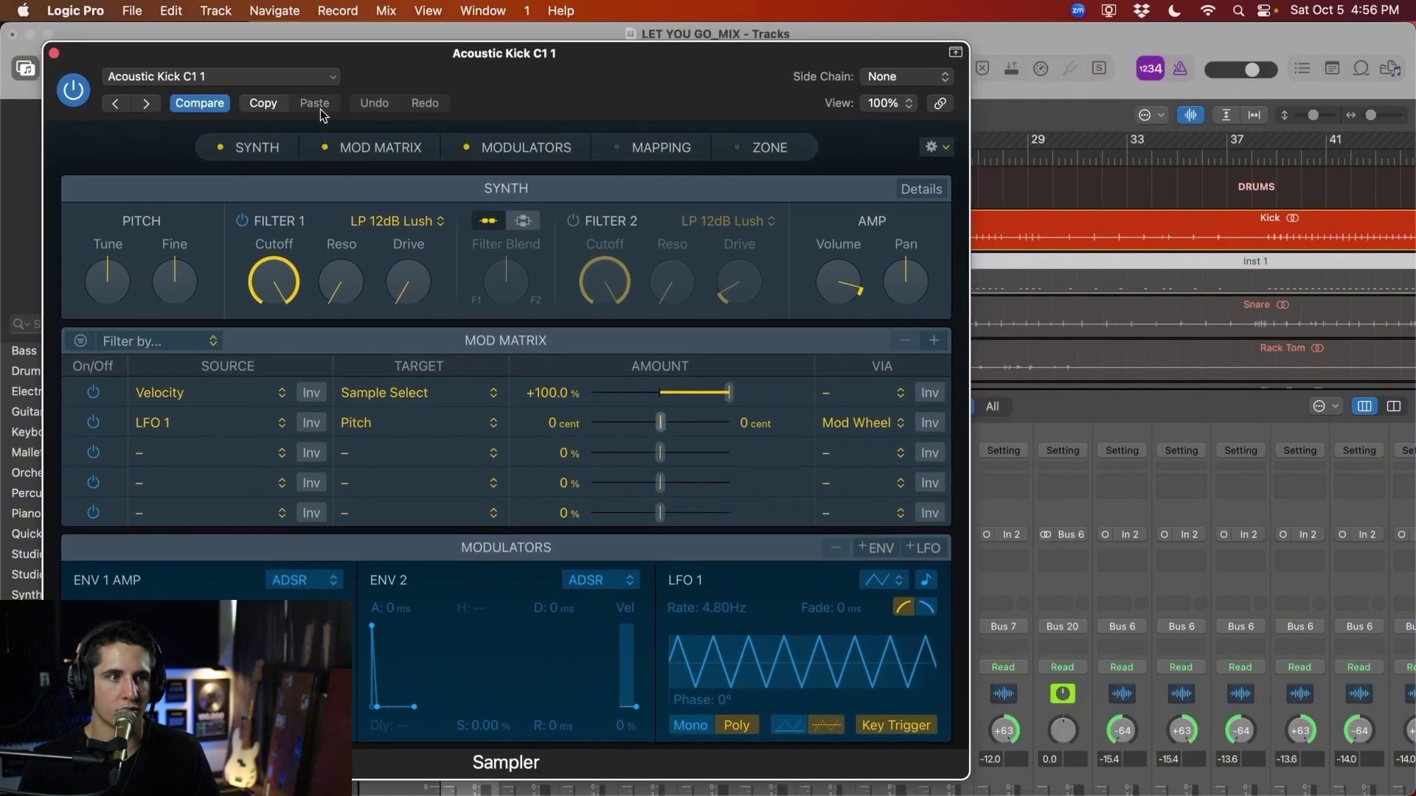
left_click(240, 81)
mouse_move(442, 550)
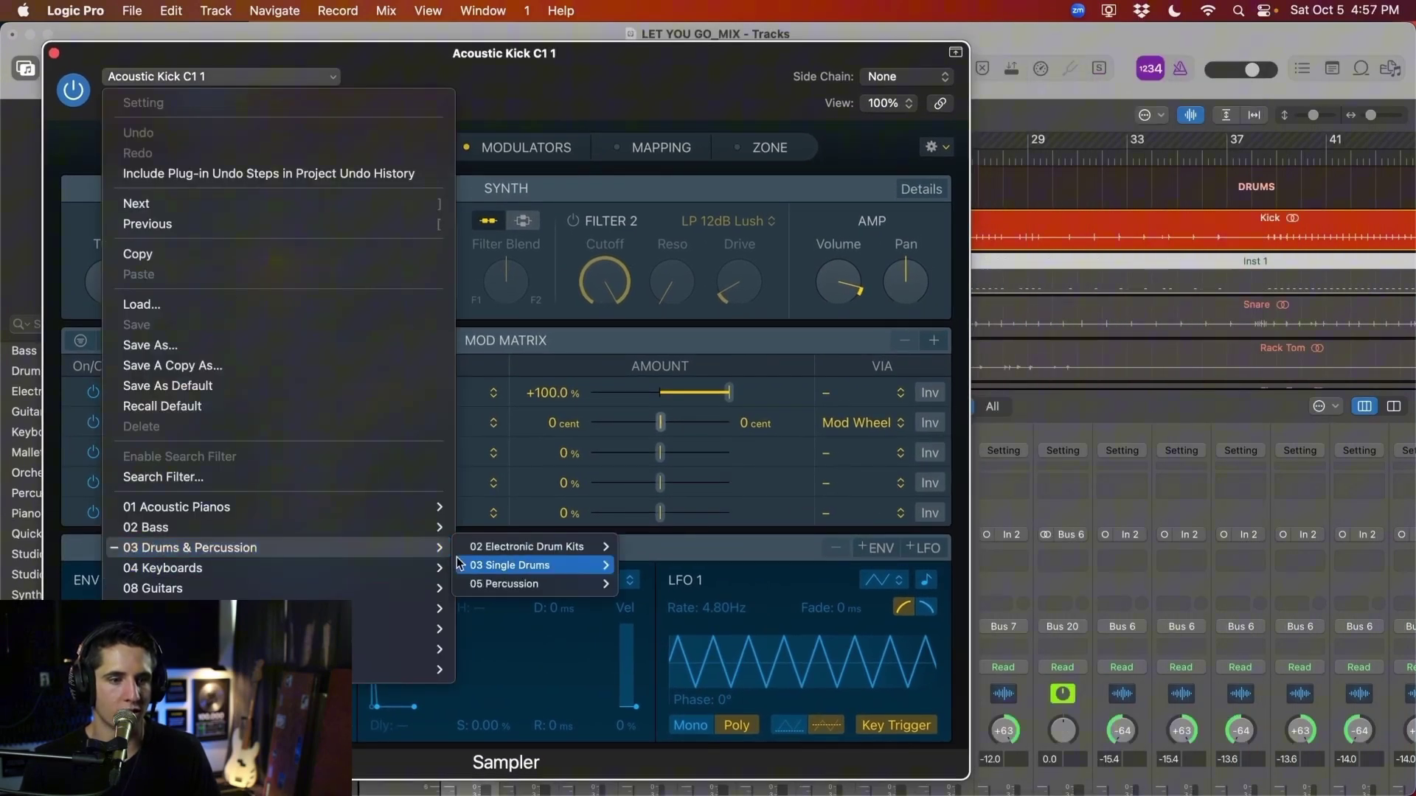
mouse_move(475, 570)
mouse_move(657, 566)
mouse_move(766, 566)
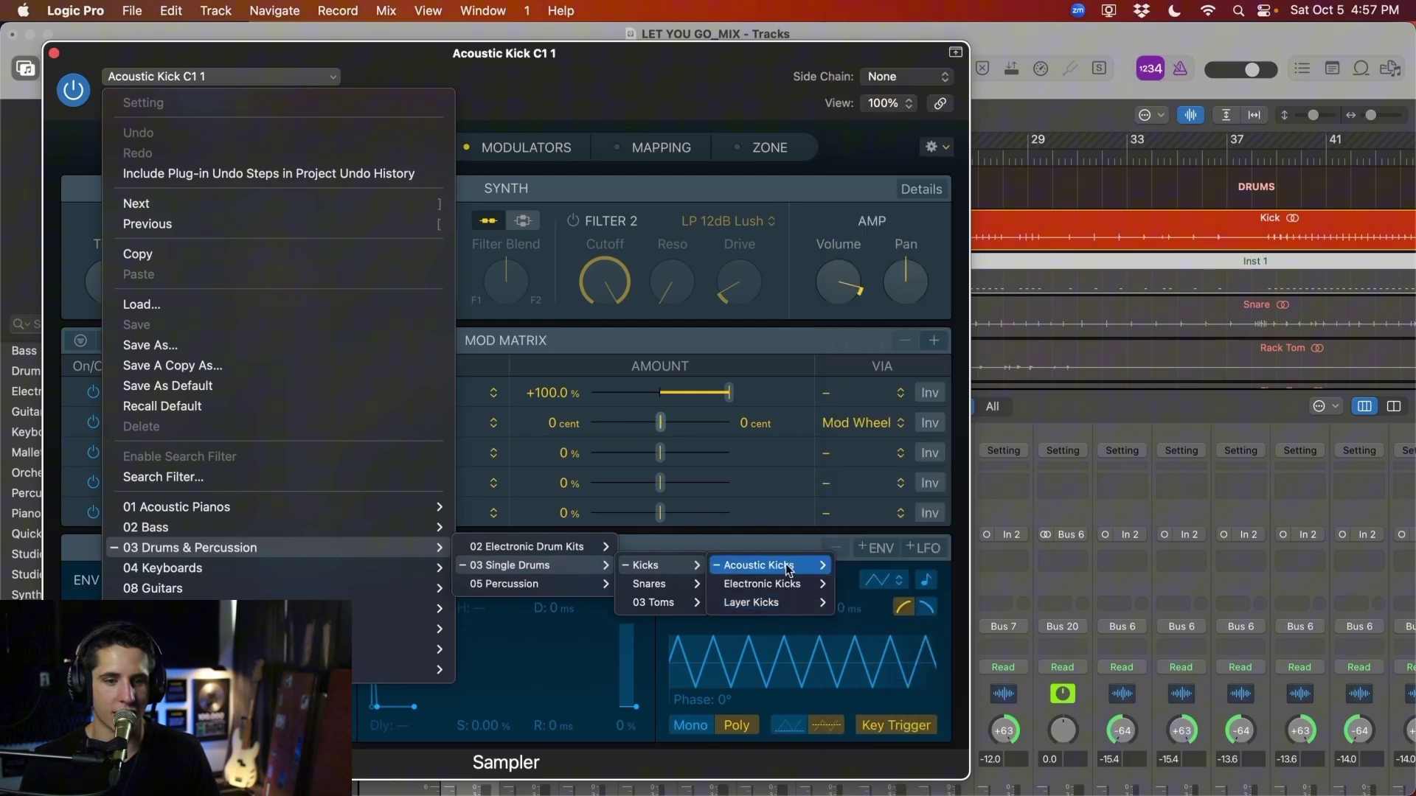
mouse_move(778, 595)
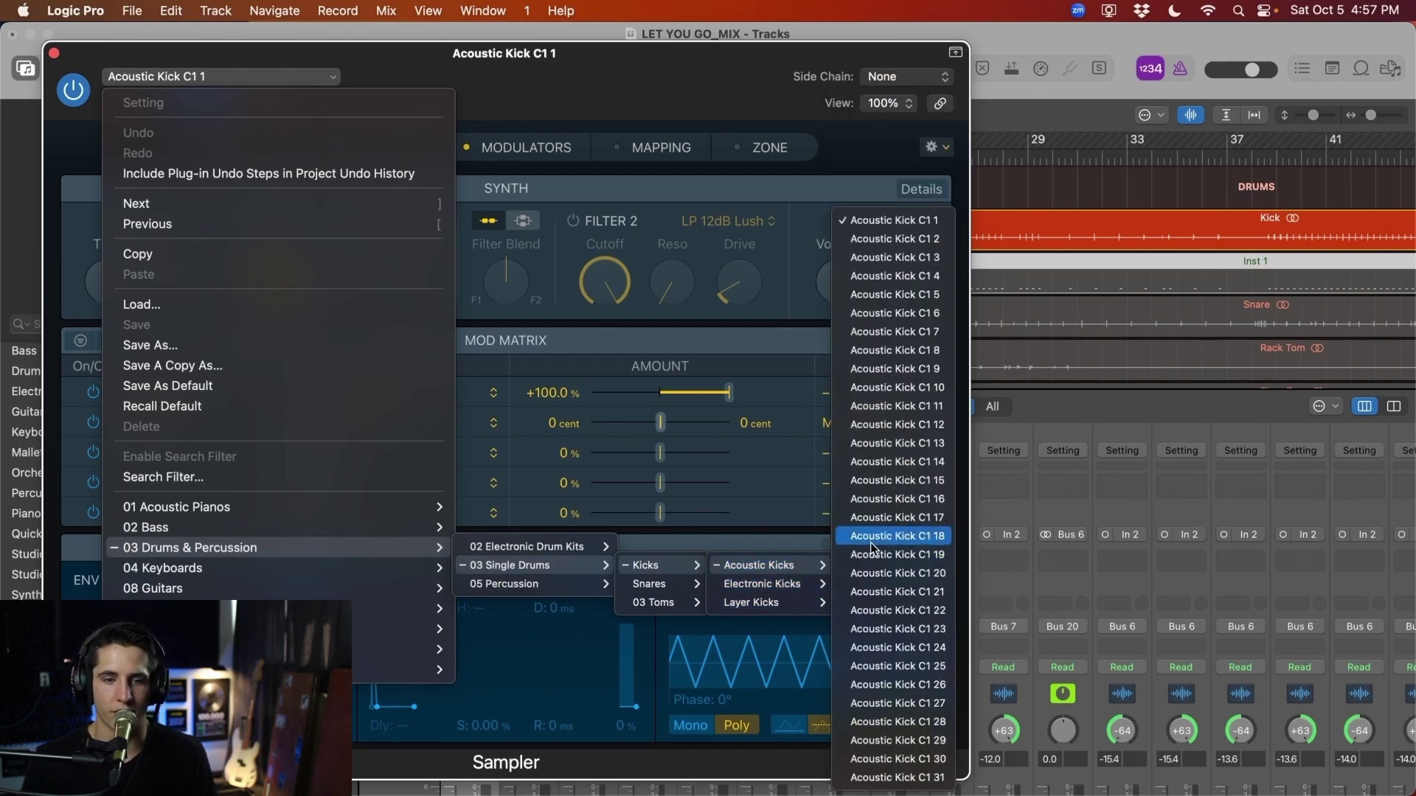
left_click(907, 239)
left_click_drag(575, 66, 822, 180)
Step through Acoustic Kick presets up to C1 8, then back to C1 1
left_click_drag(491, 171, 532, 286)
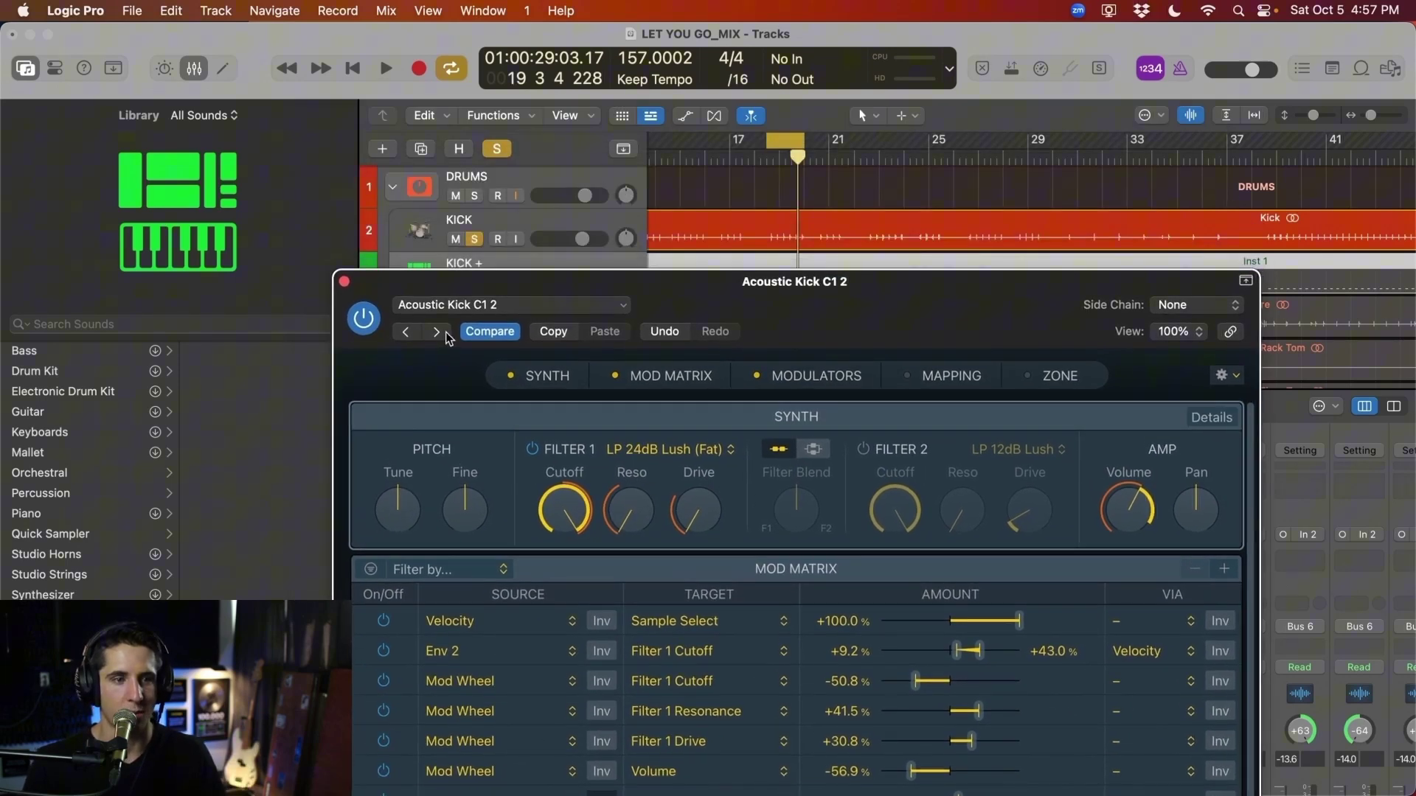
left_click(443, 337)
left_click(441, 333)
left_click(441, 334)
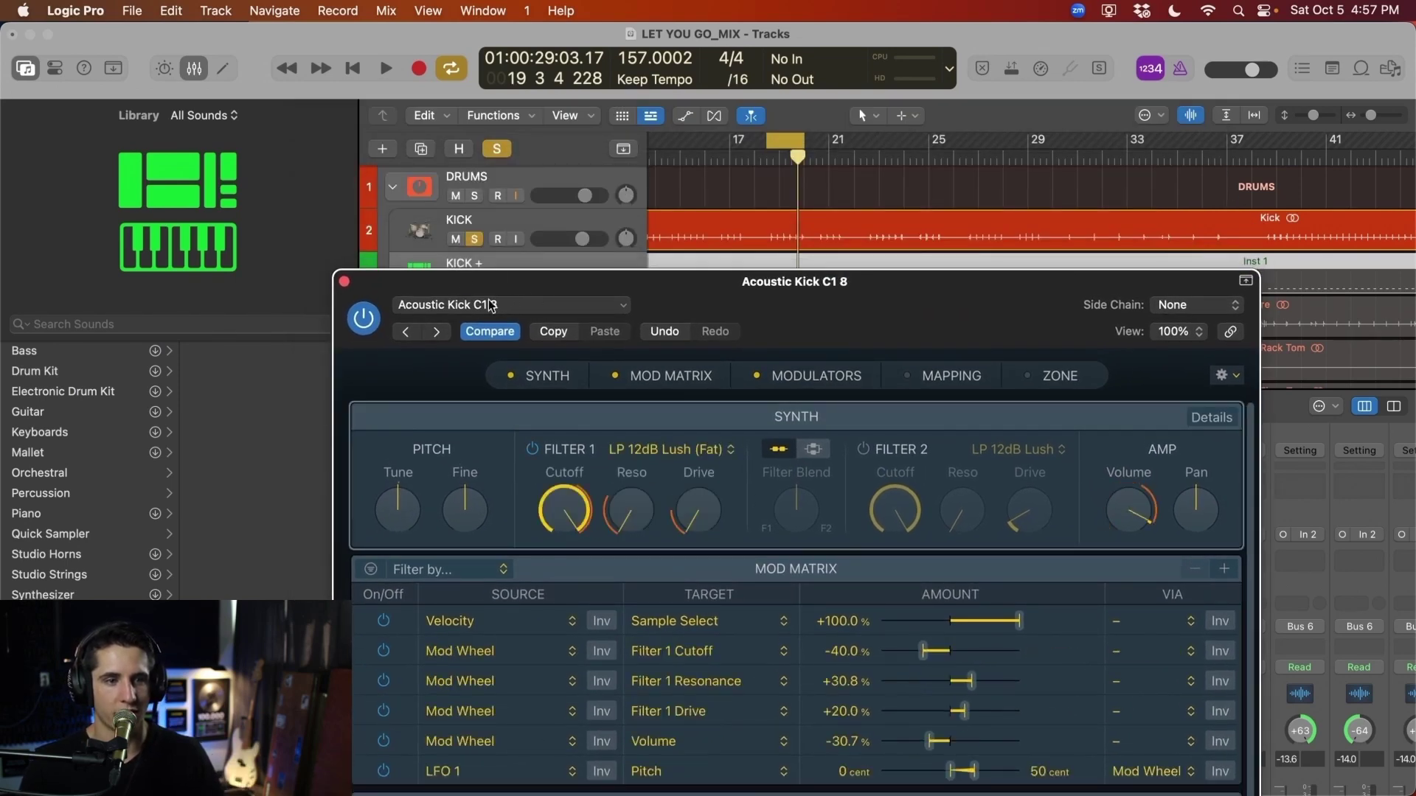
left_click(403, 332)
left_click(406, 331)
left_click(406, 331)
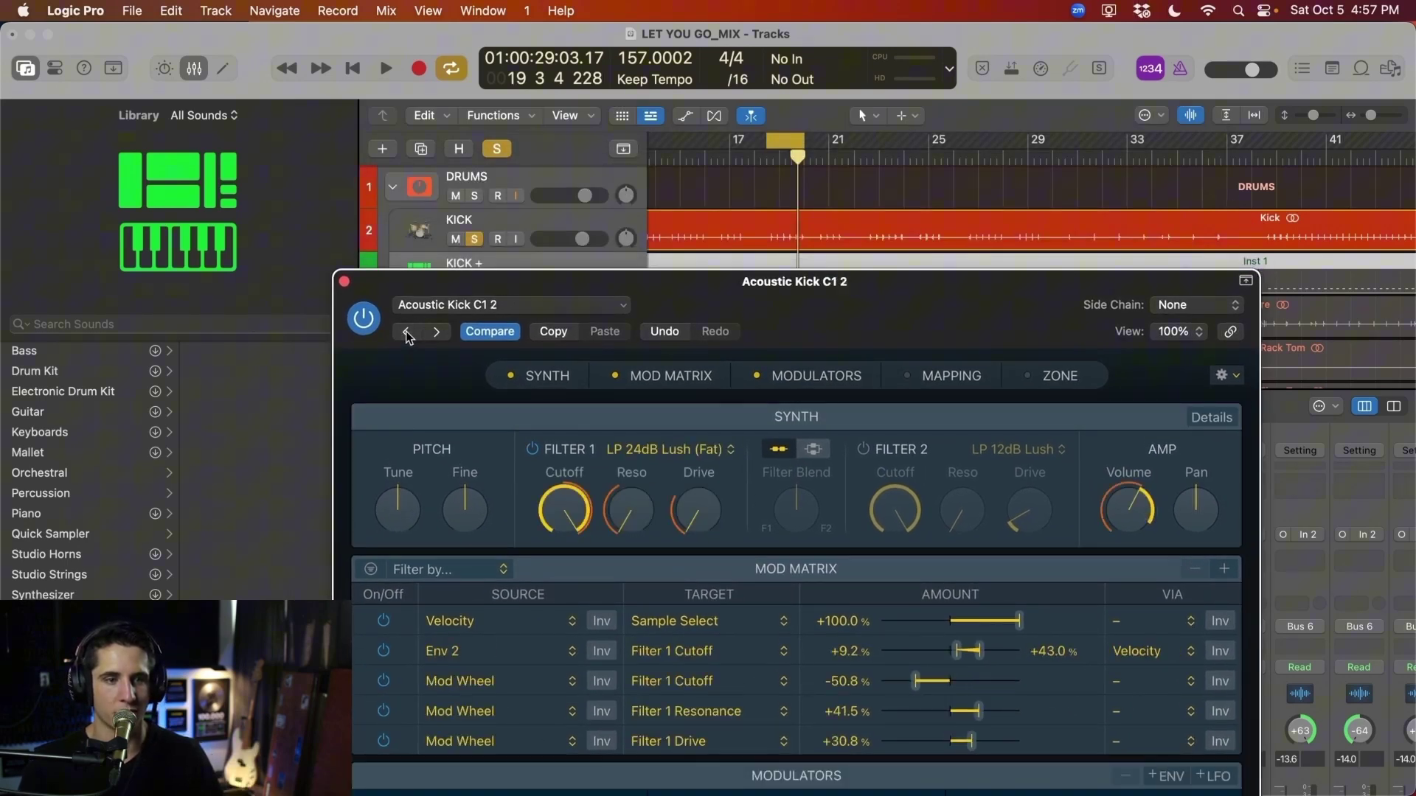
left_click(406, 331)
left_click_drag(750, 315, 787, 348)
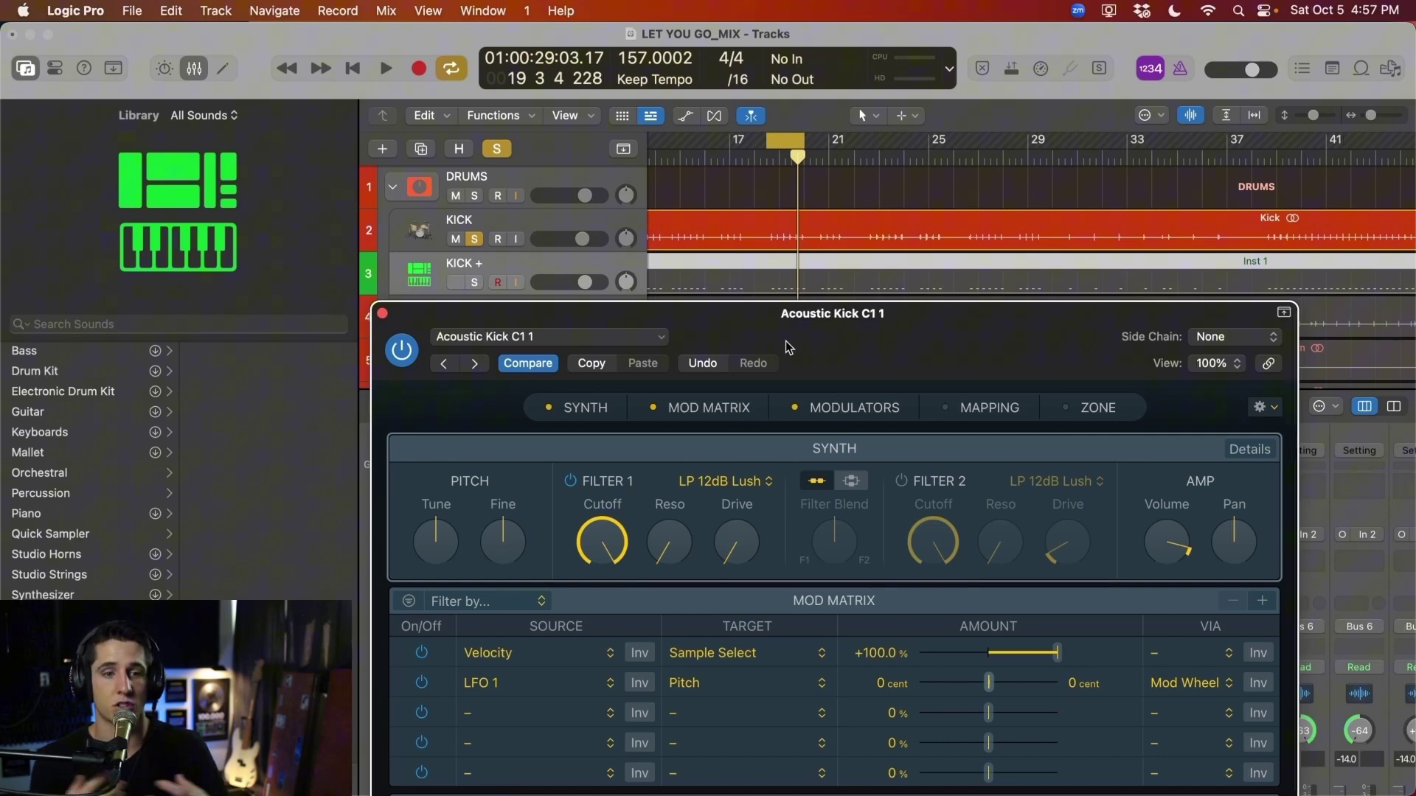
Solo KICK + alone and play it back to audition the C1 1 sound
left_click_drag(787, 348, 713, 225)
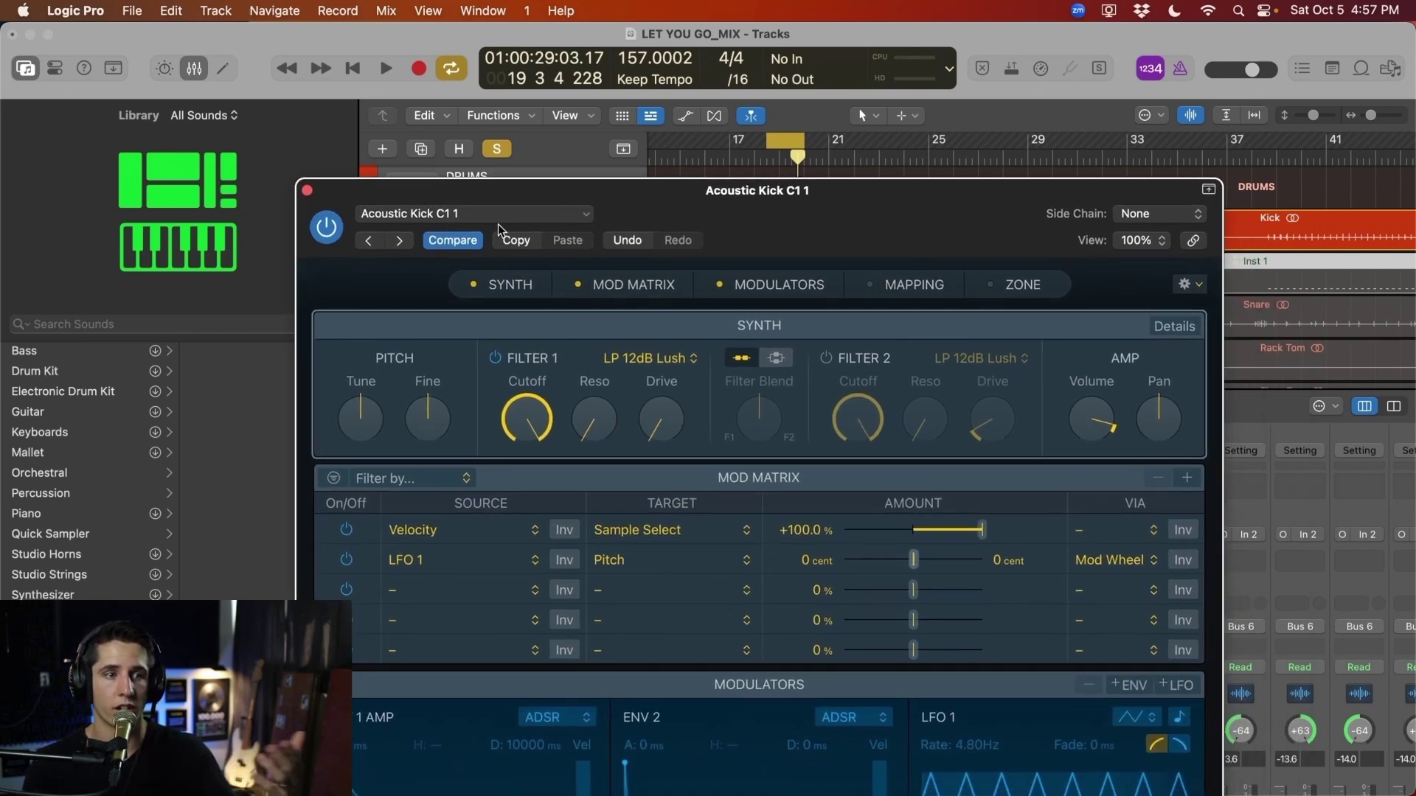
left_click_drag(598, 207, 652, 337)
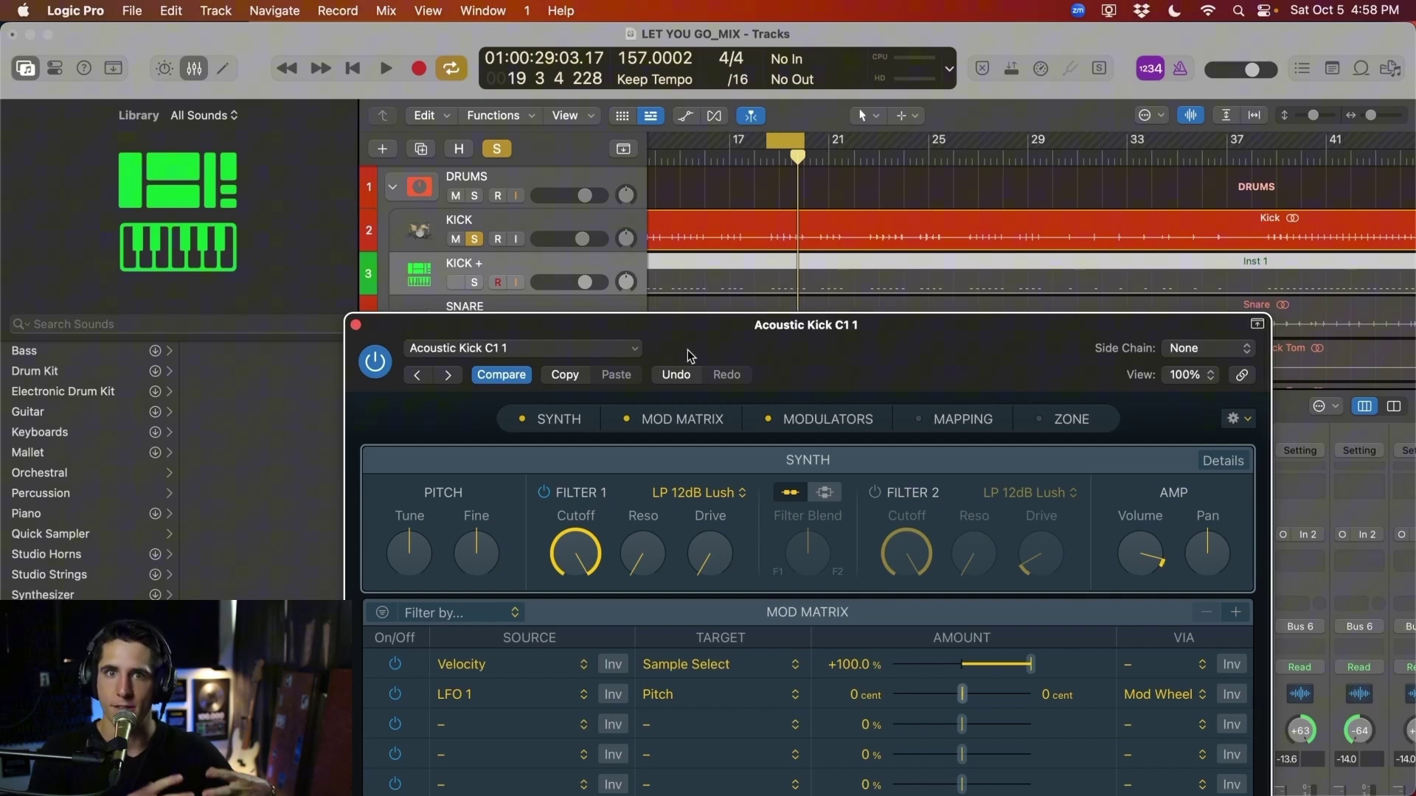
left_click(474, 282)
left_click(474, 239)
key("space")
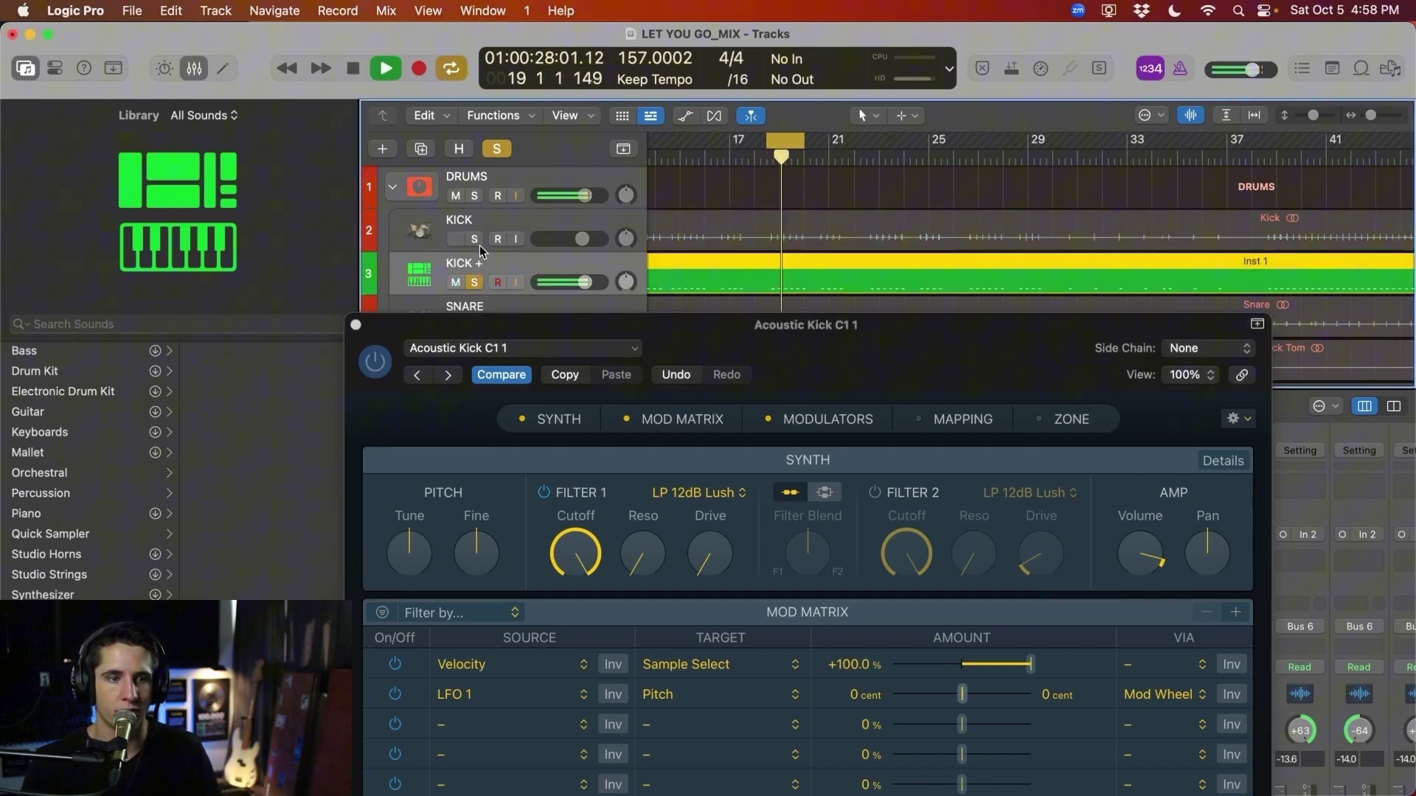
key("space")
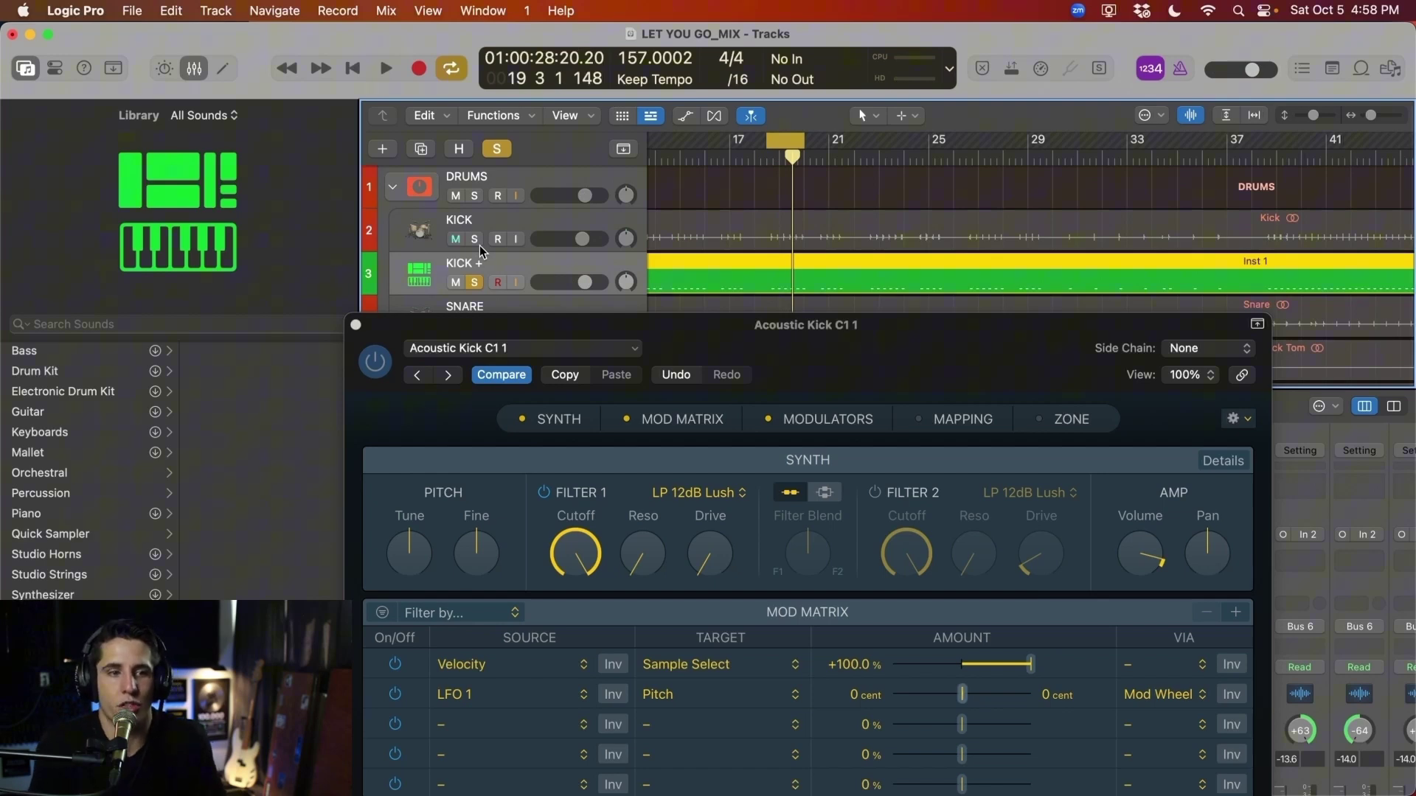
left_click_drag(724, 345, 722, 328)
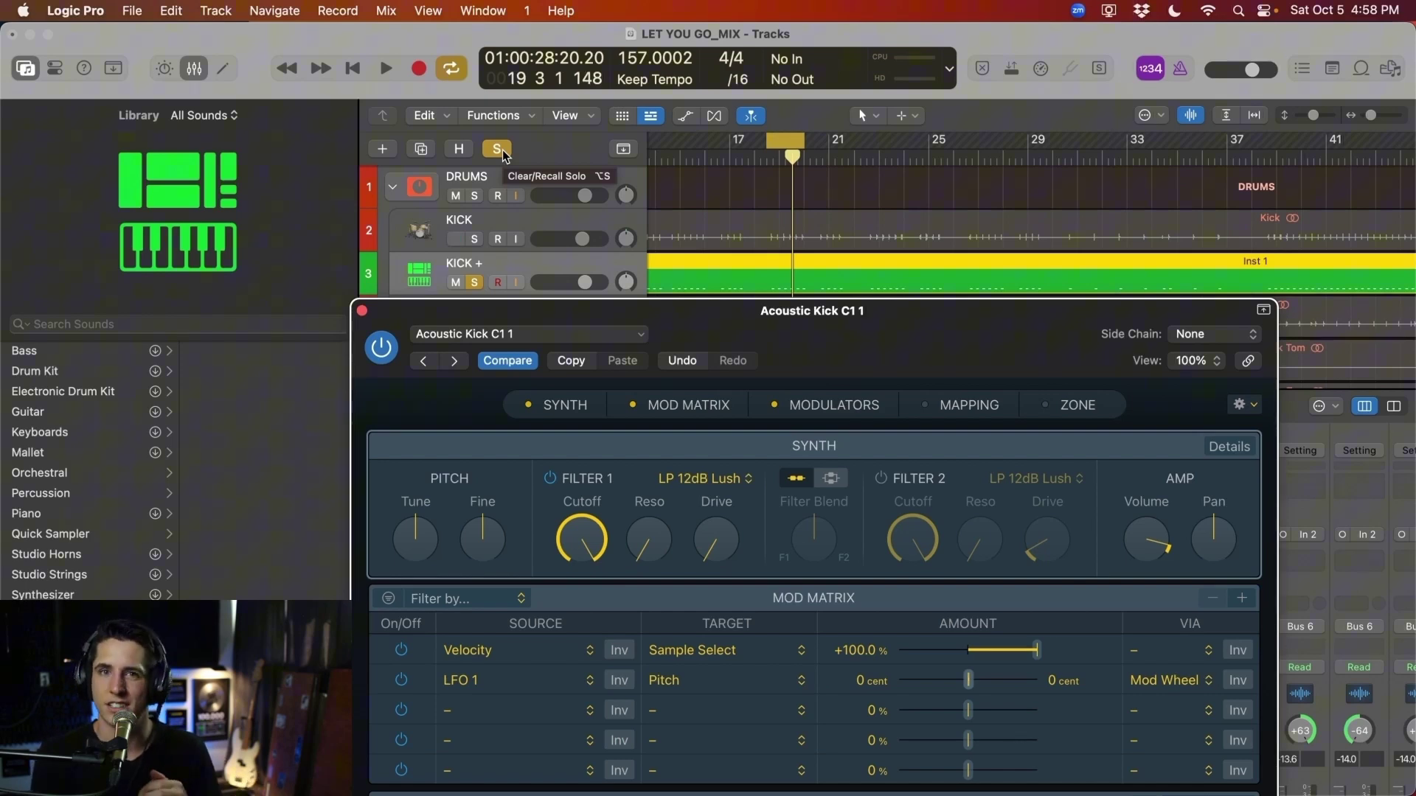
Solo the original KICK with KICK + and play while stepping through presets C1 2 to C1 4
left_click(475, 239)
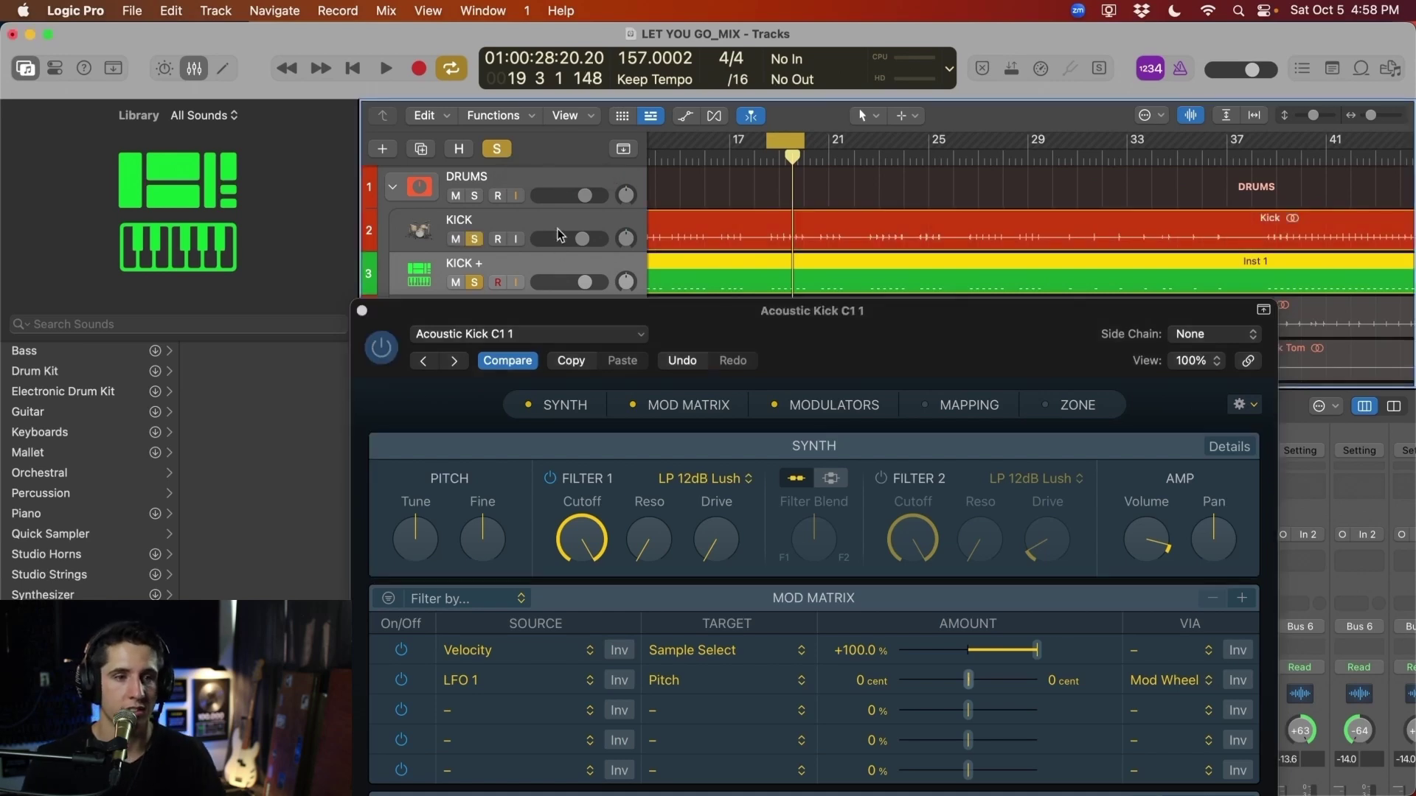
left_click_drag(740, 338, 736, 343)
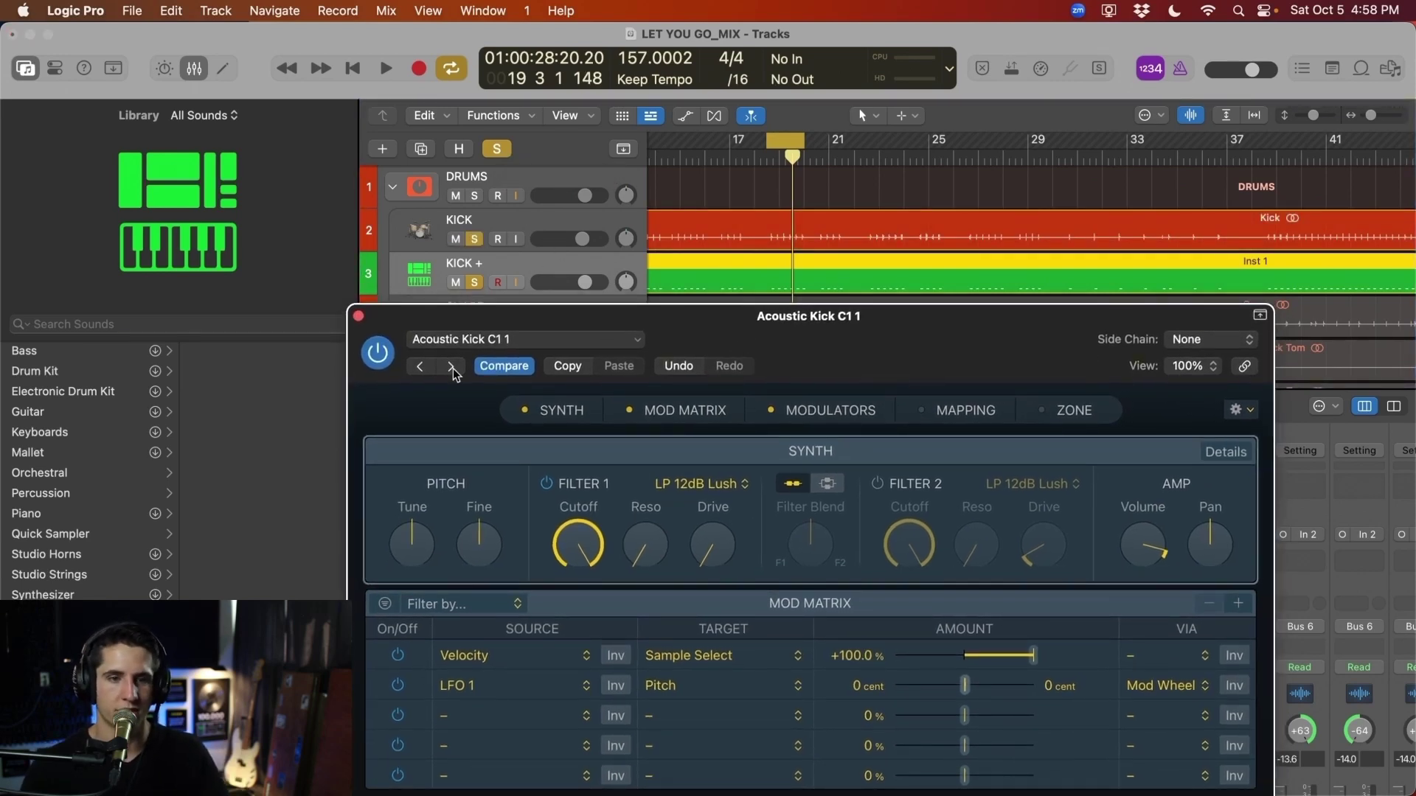
key("space")
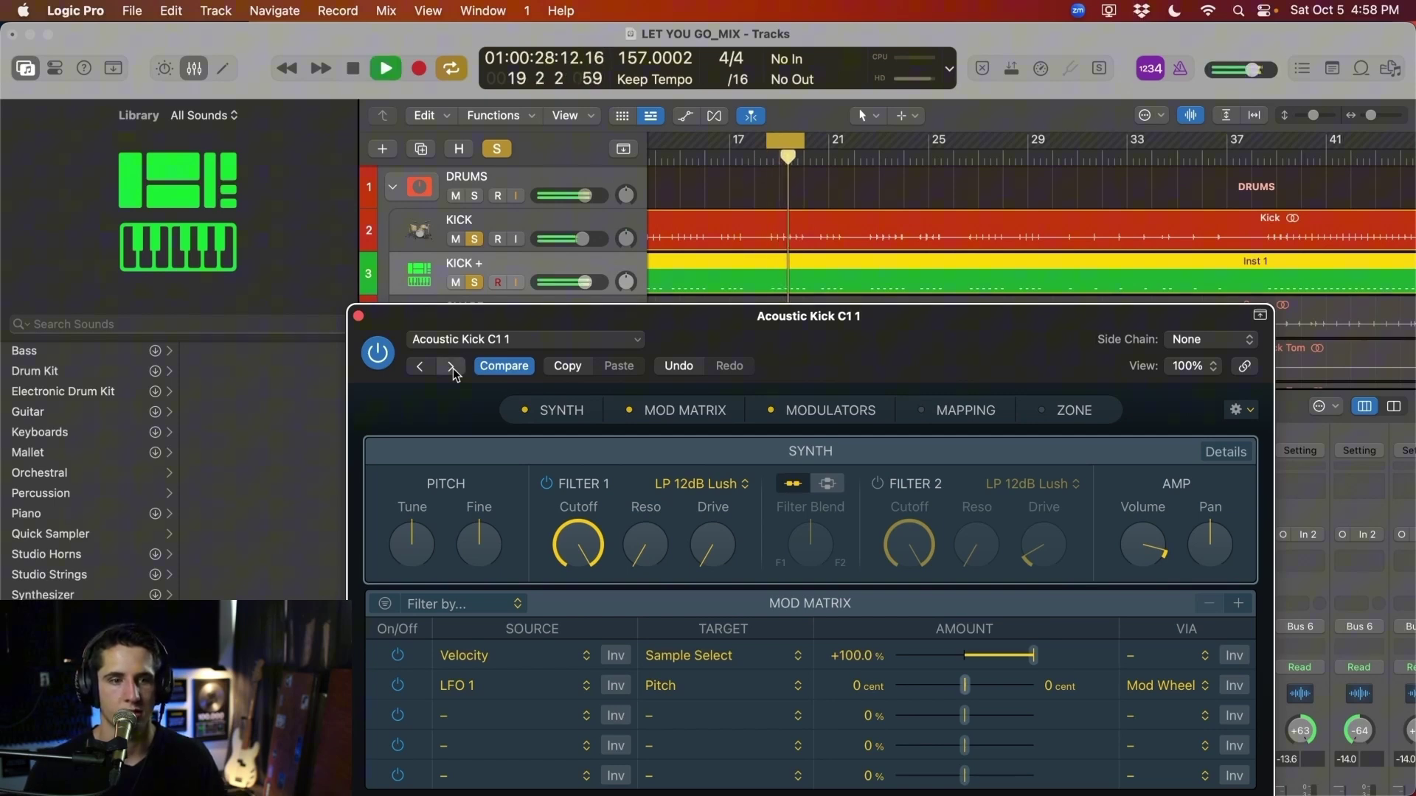
left_click(451, 367)
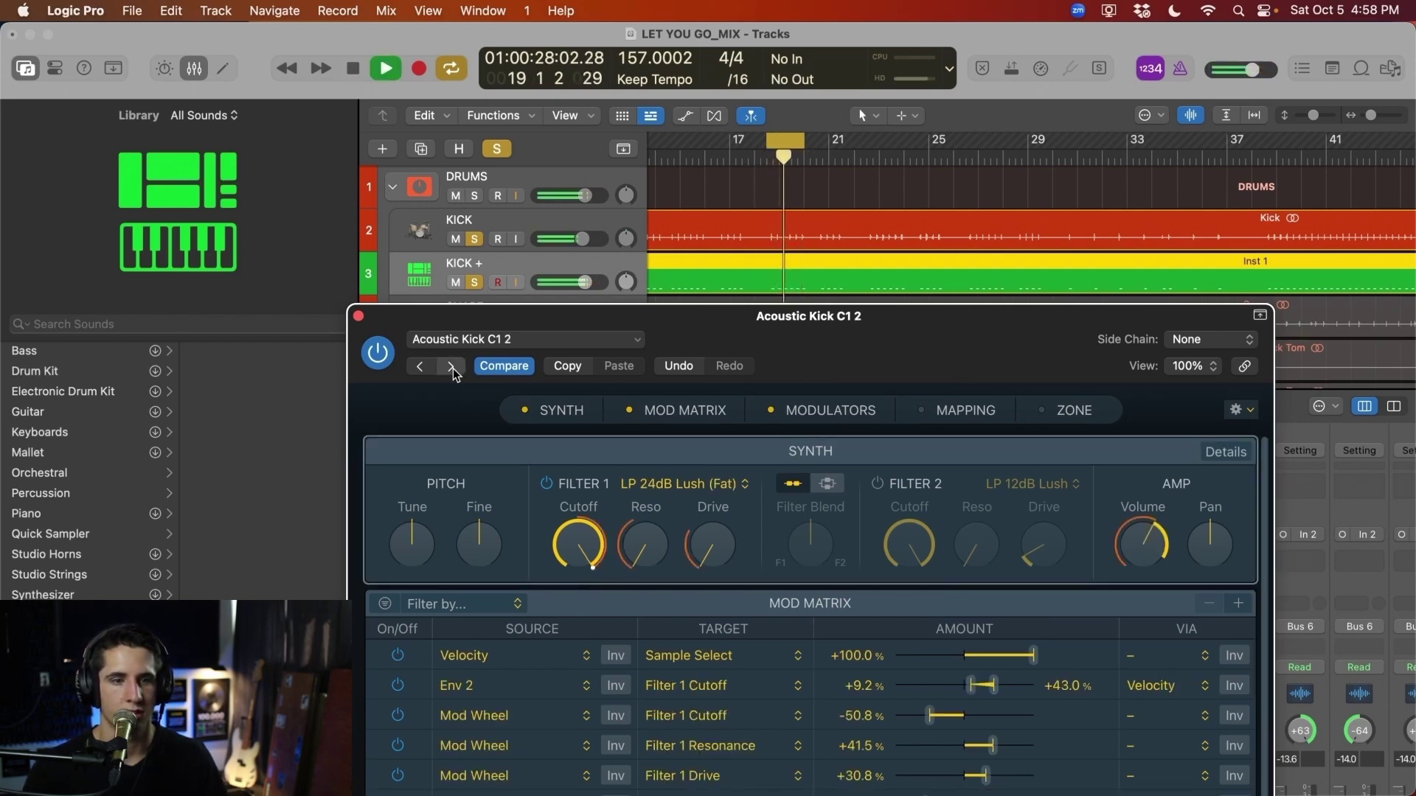
left_click(451, 366)
left_click(451, 367)
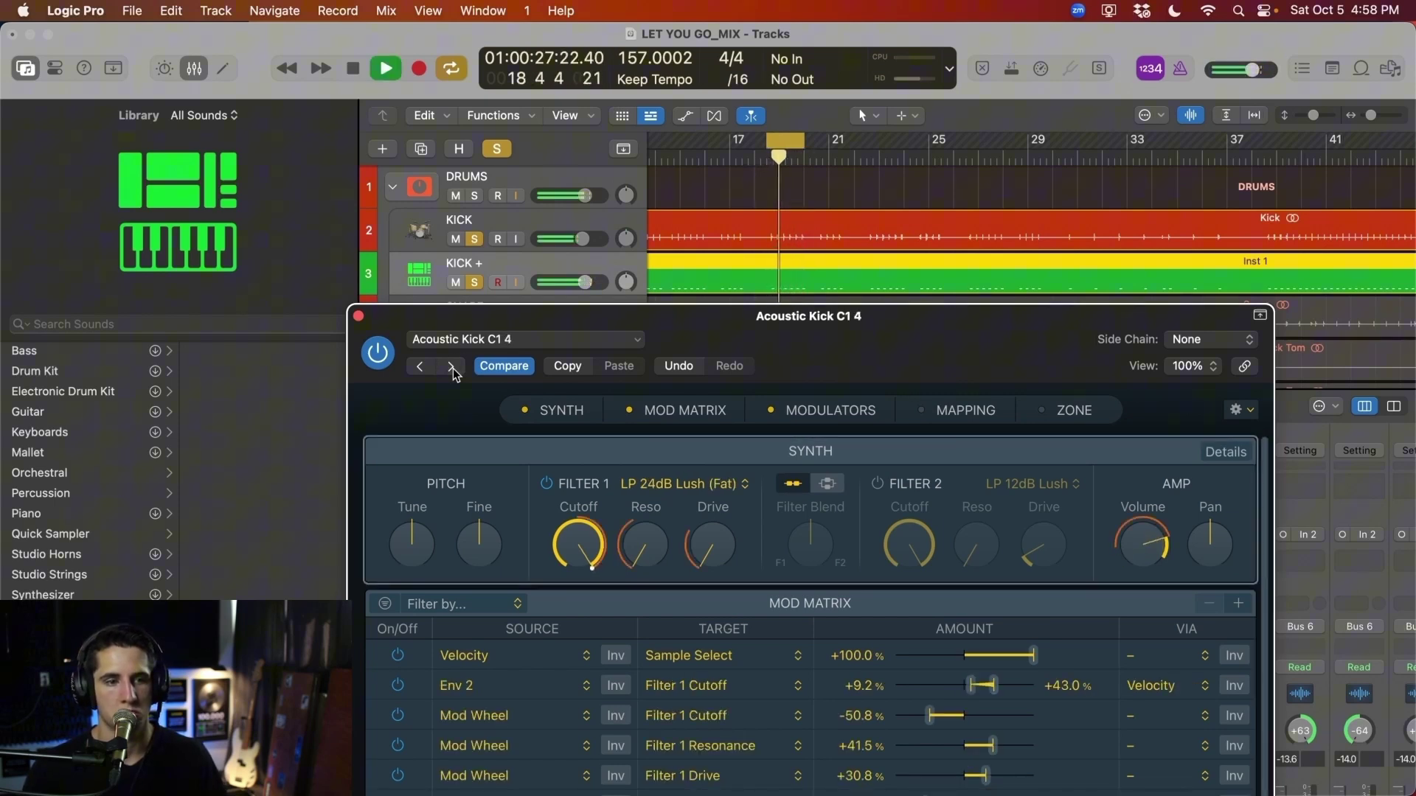
key("space")
Keep auditioning presets from C1 3 up to C1 10, returning to C1 9
left_click(419, 366)
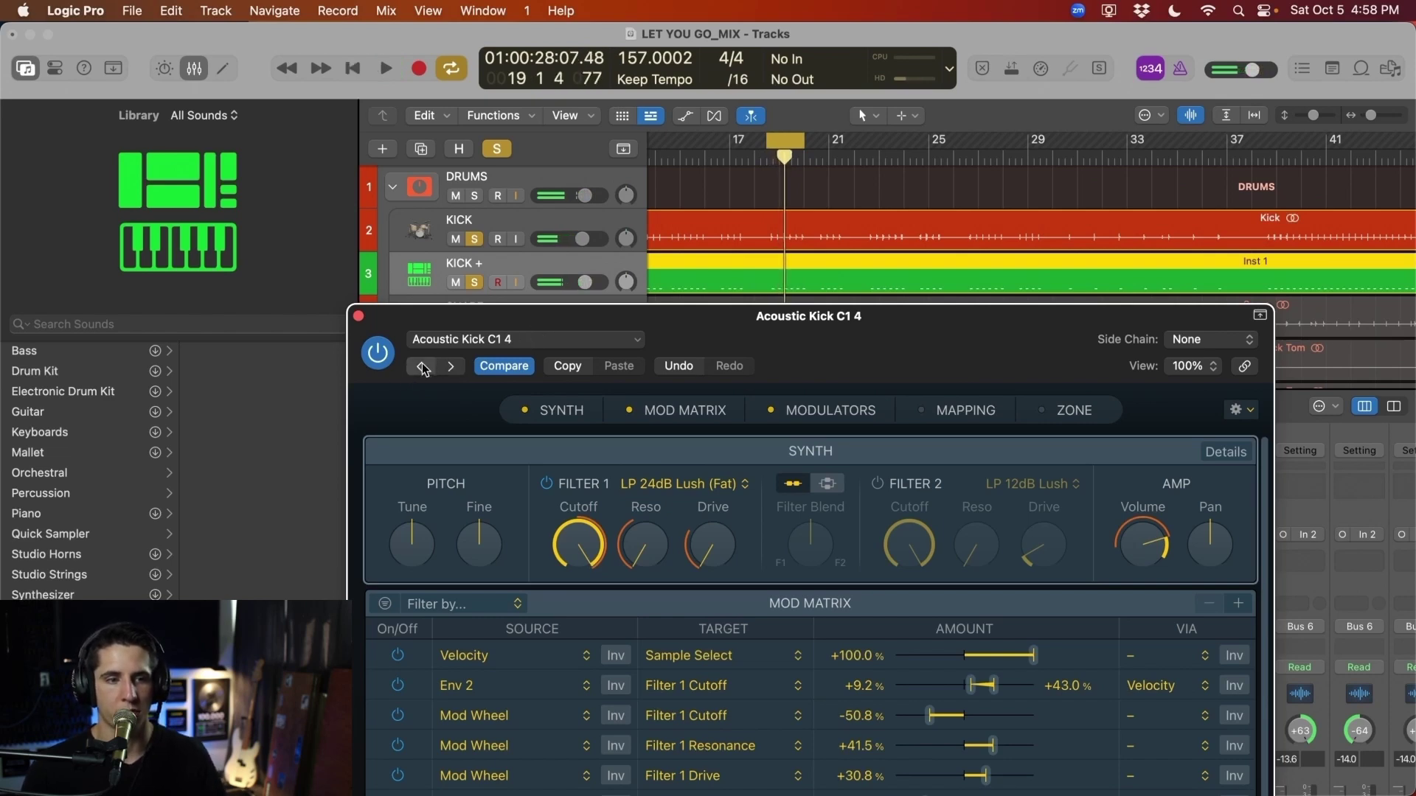
key("space")
left_click(450, 366)
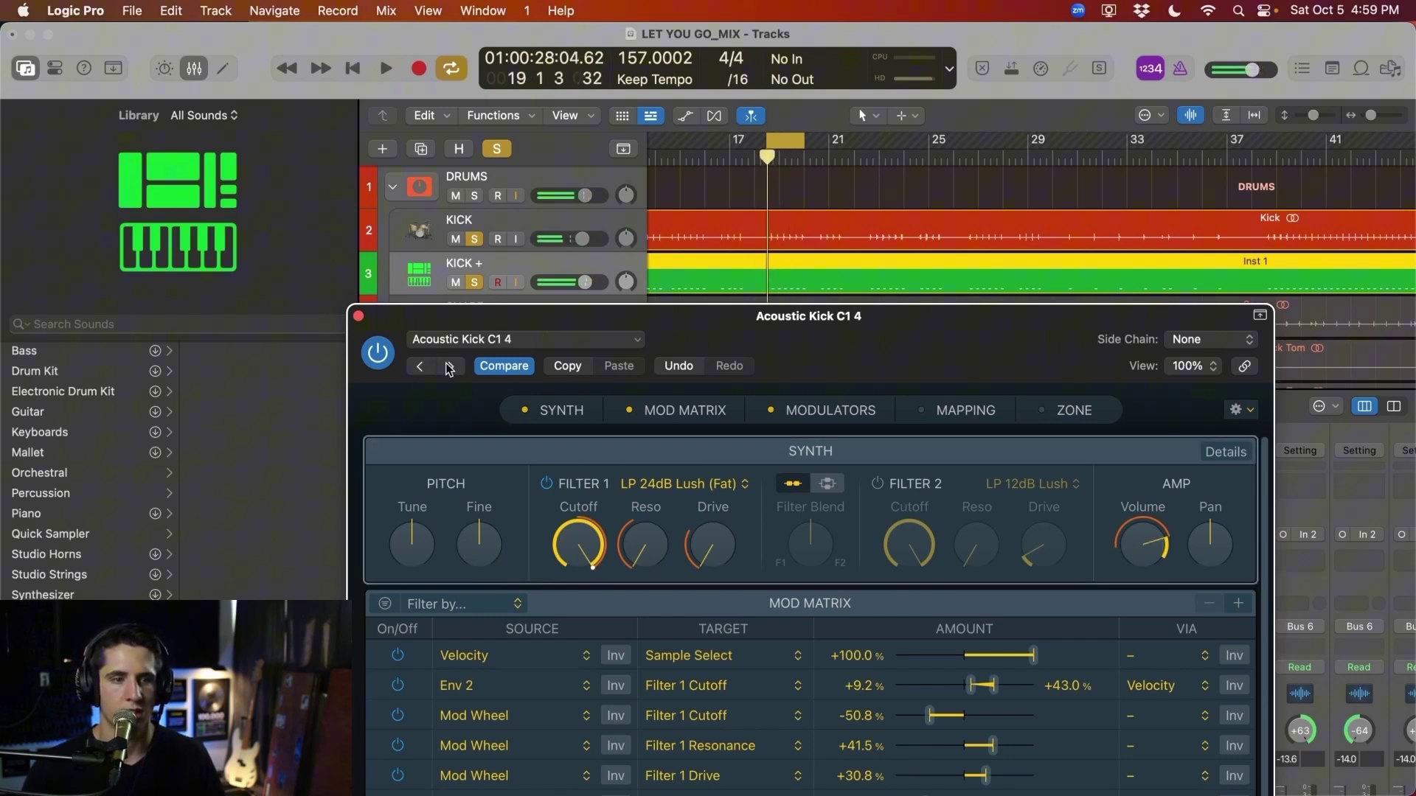
left_click(451, 367)
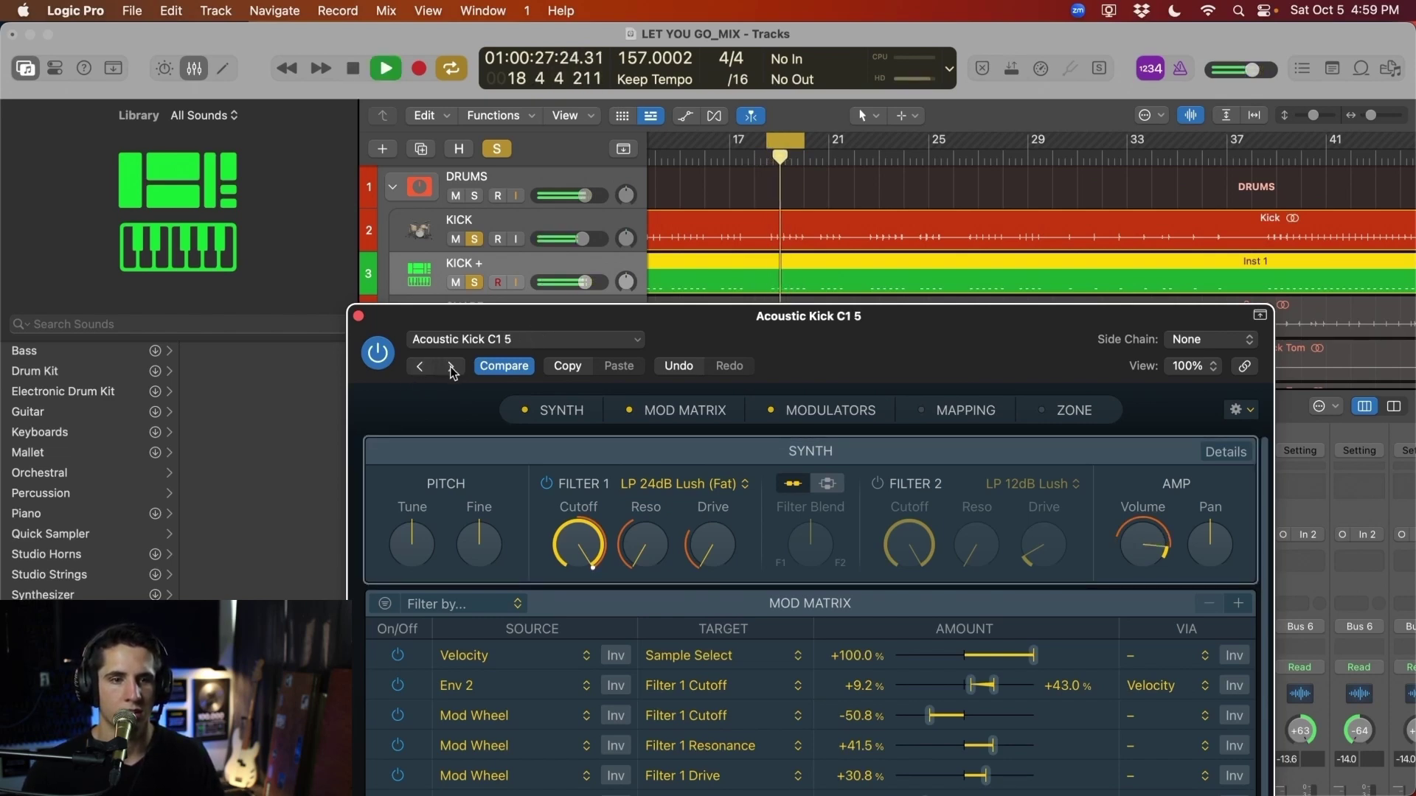
left_click(451, 367)
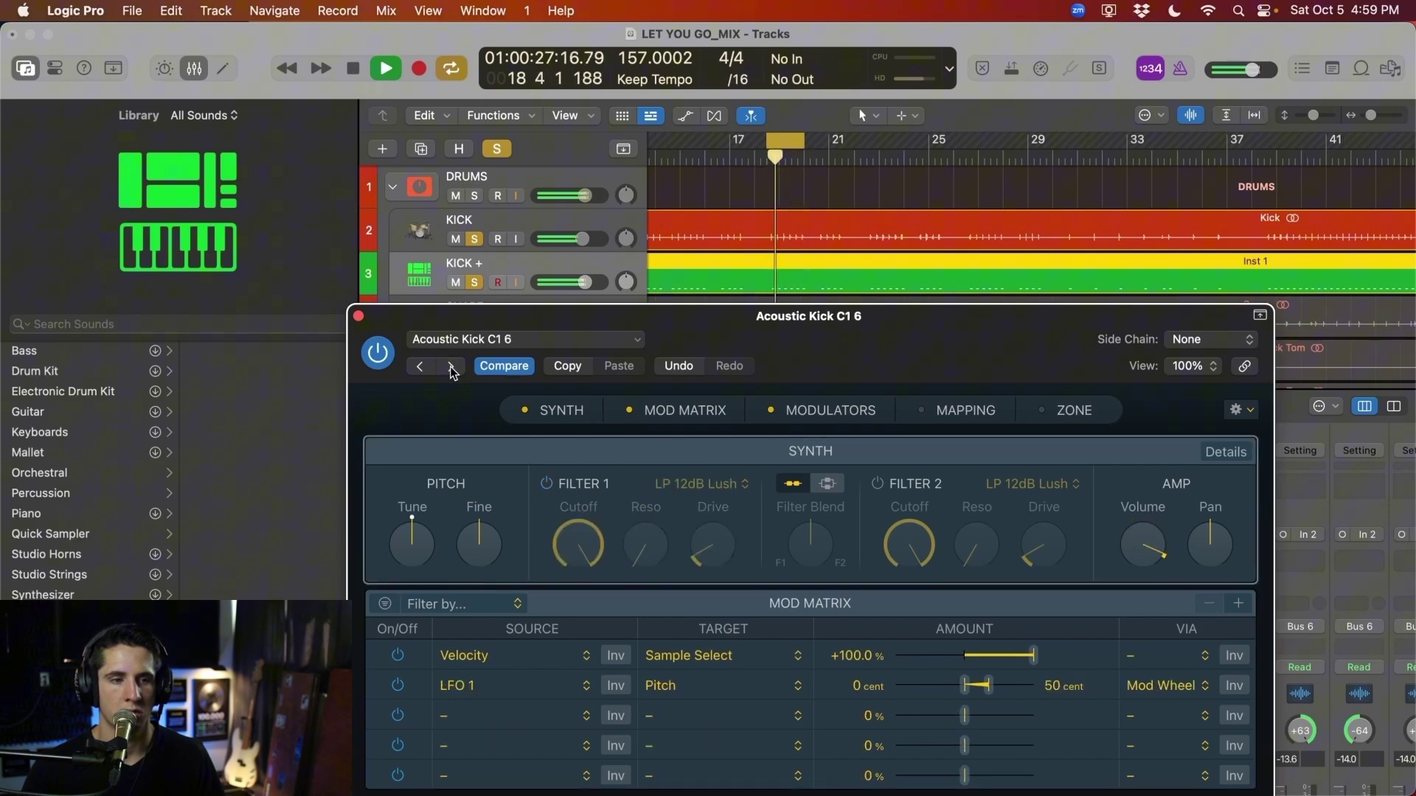
left_click(450, 367)
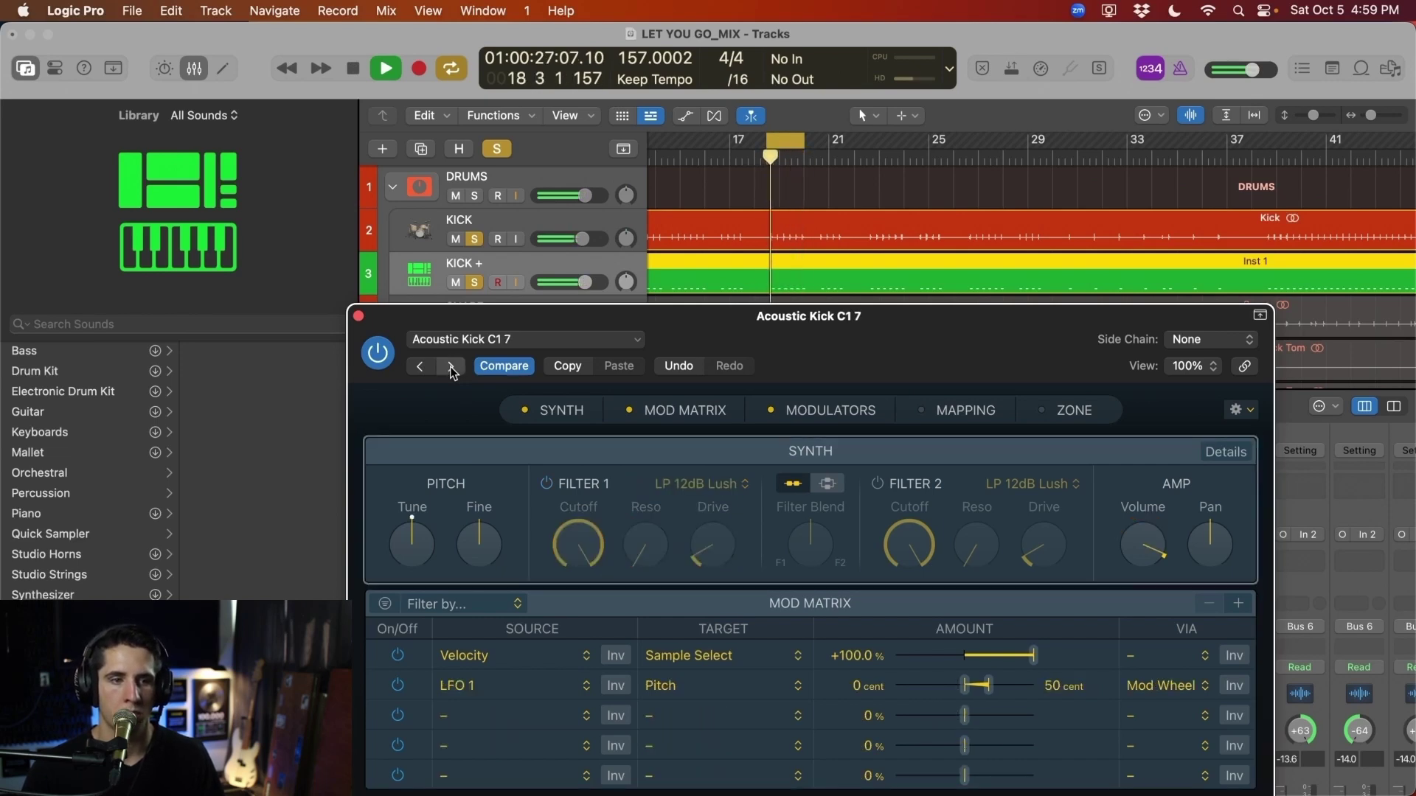
left_click(450, 366)
left_click(452, 368)
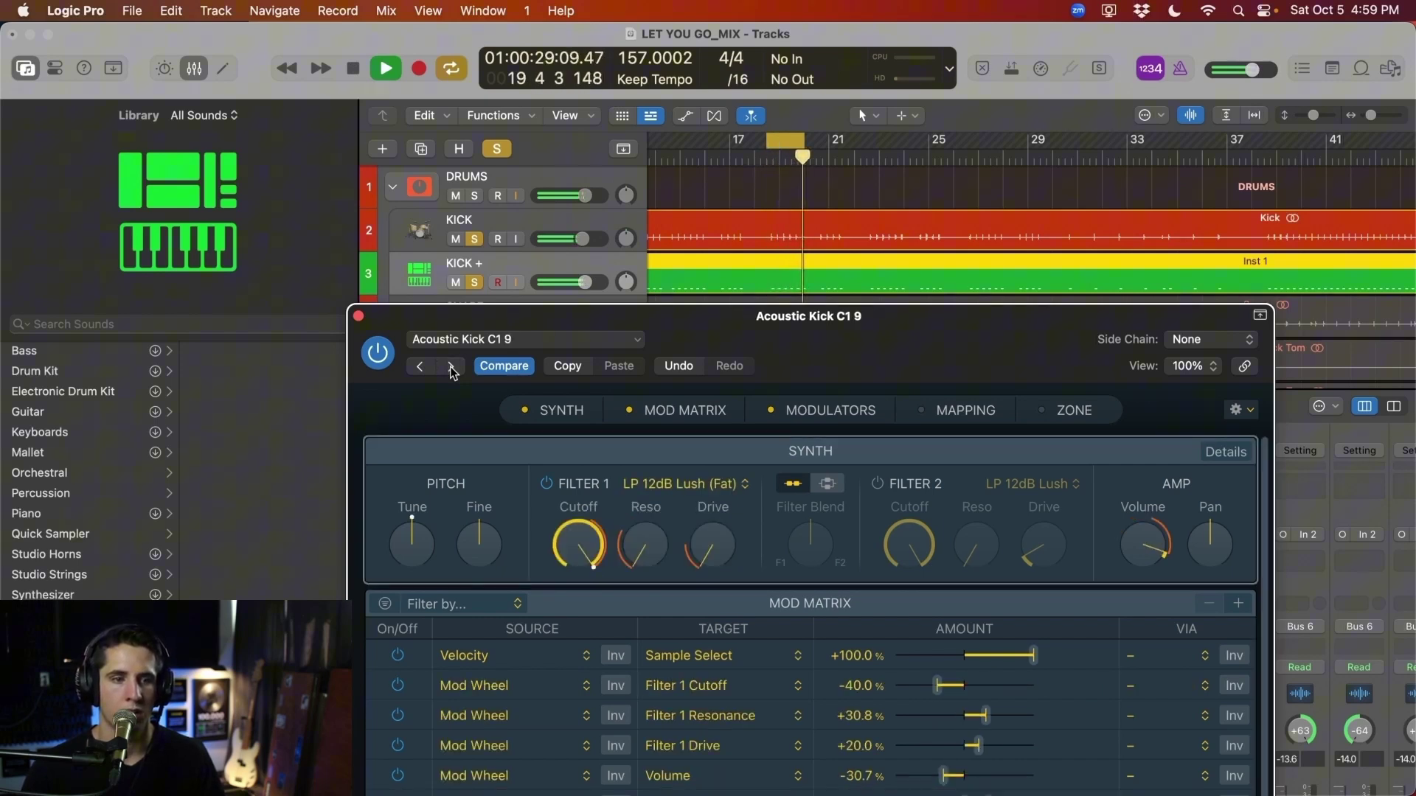
left_click(479, 239)
left_click(479, 239)
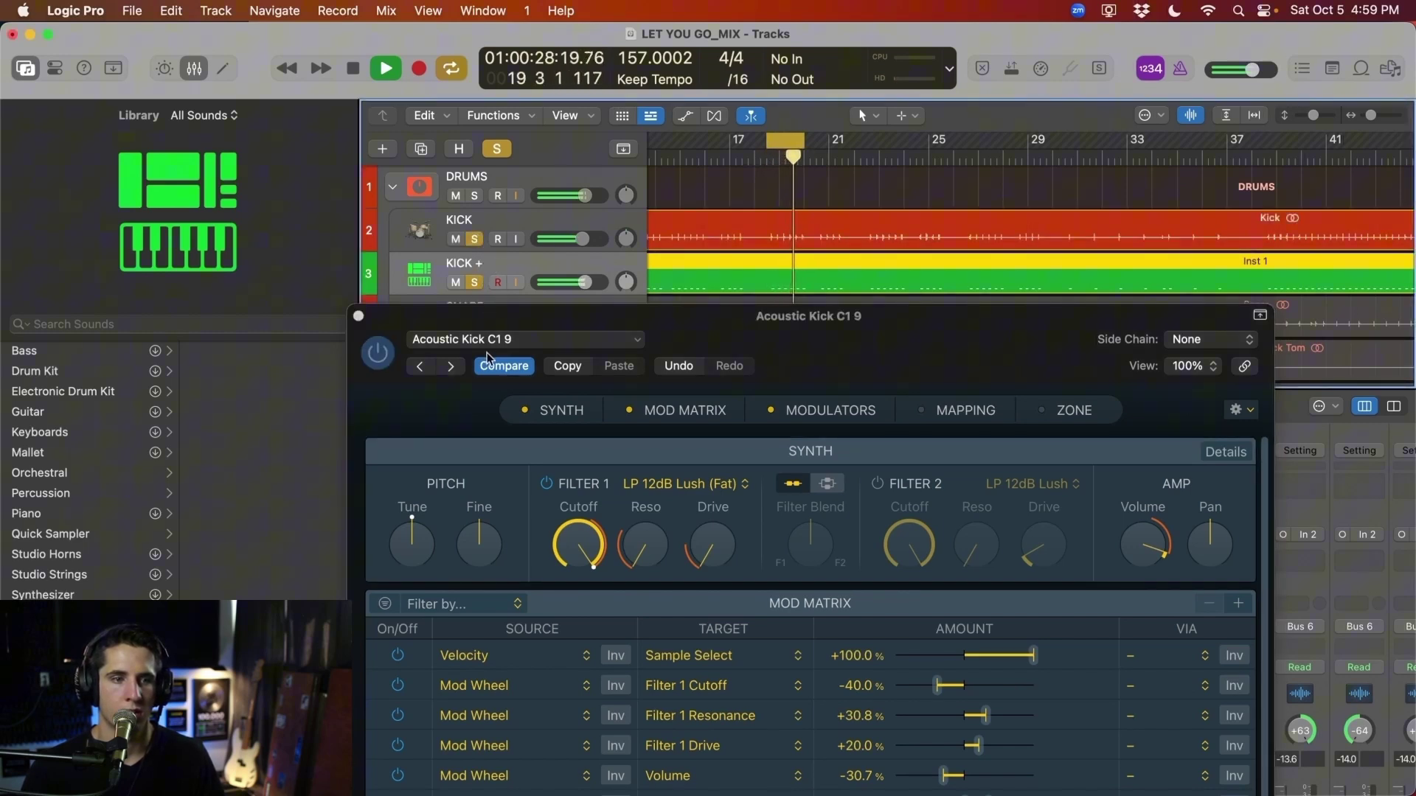
left_click(458, 367)
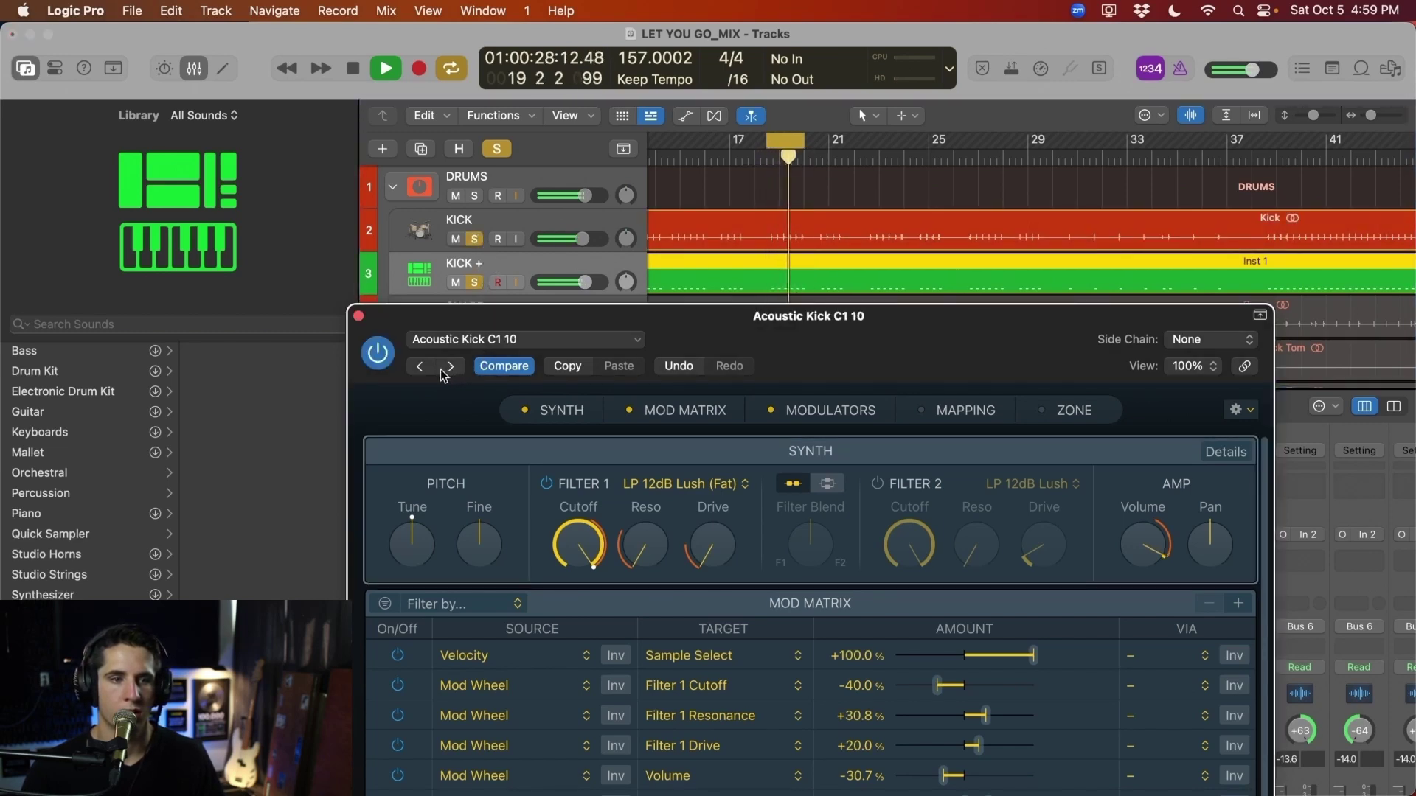
left_click(421, 367)
key("space")
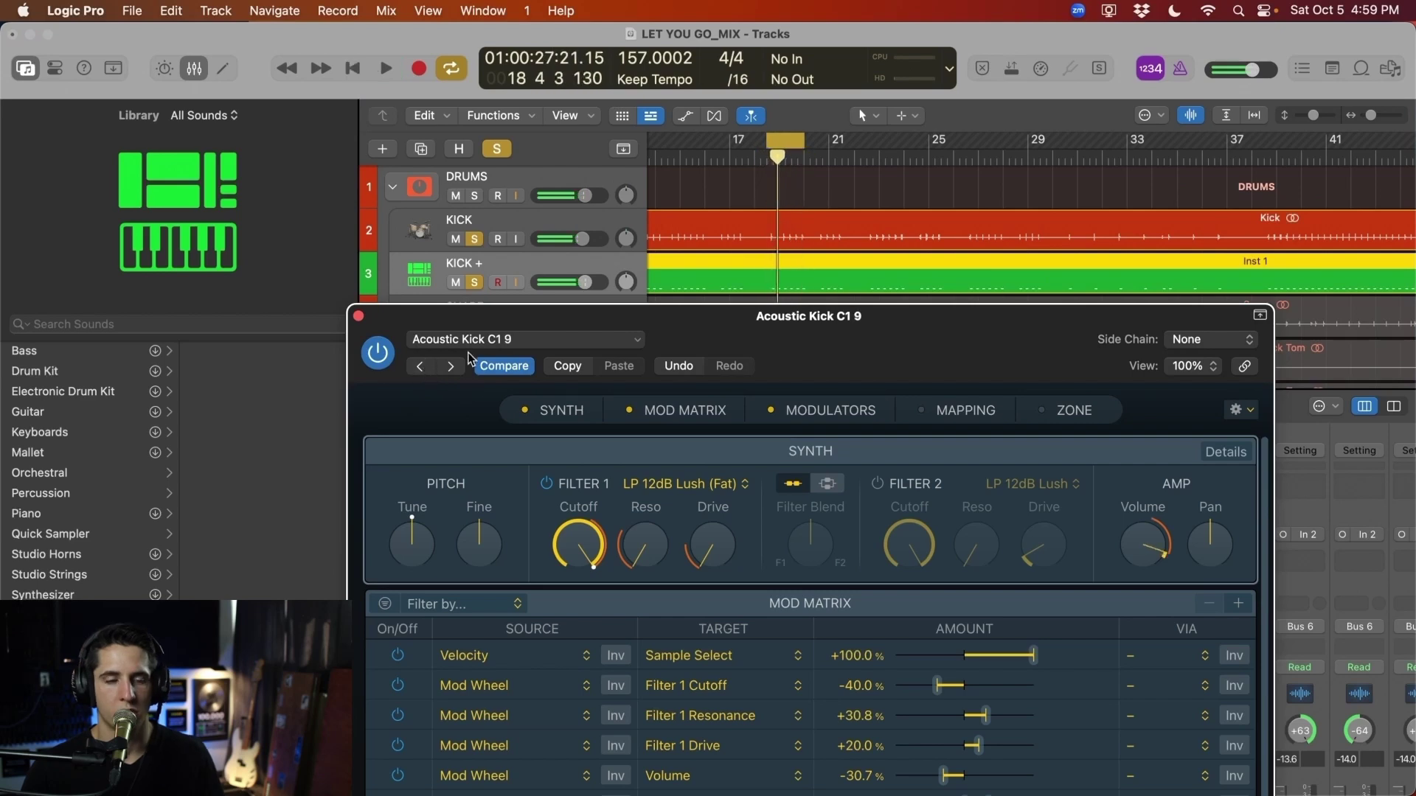
Step back to C1 3 and forward again to C1 9 during playback
left_click(524, 341)
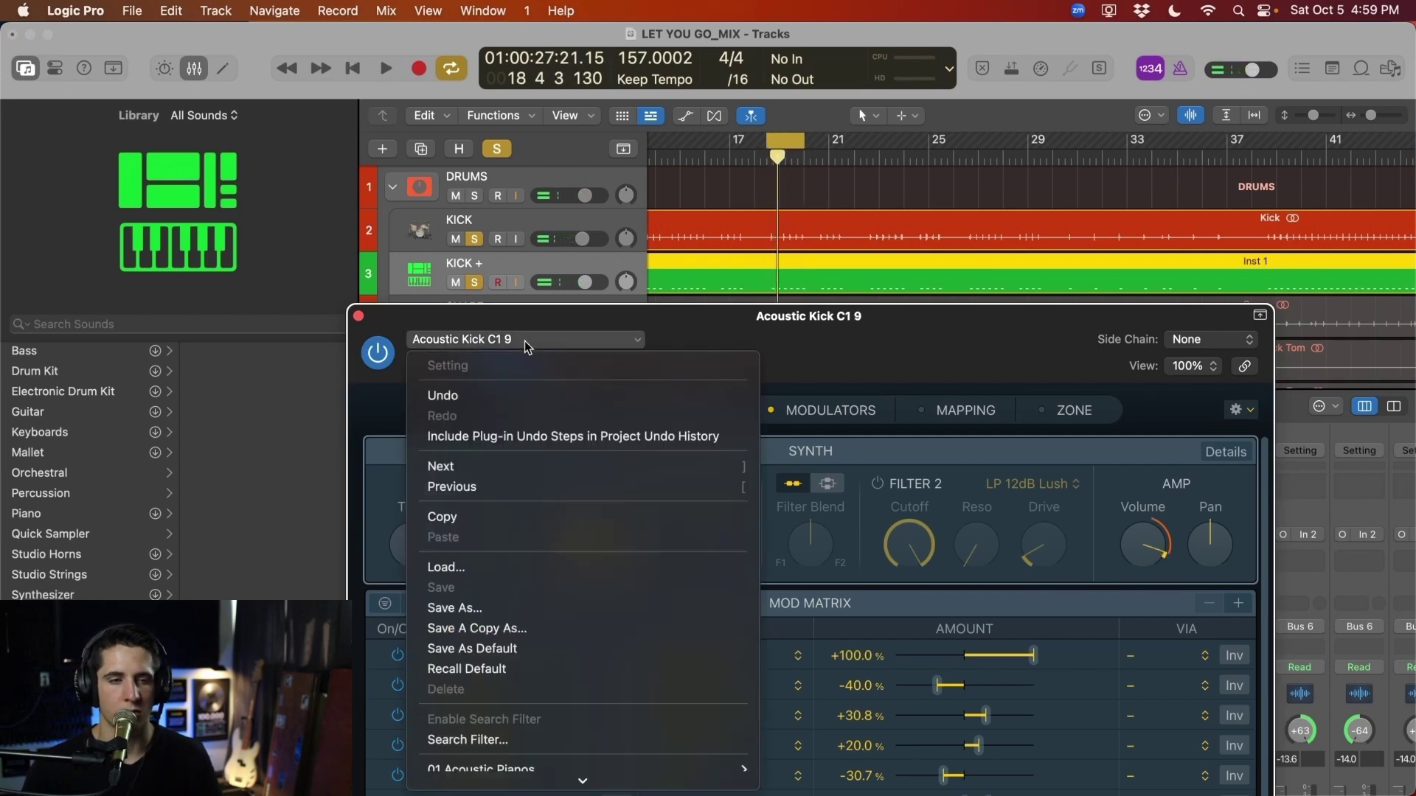
left_click(371, 390)
left_click(421, 367)
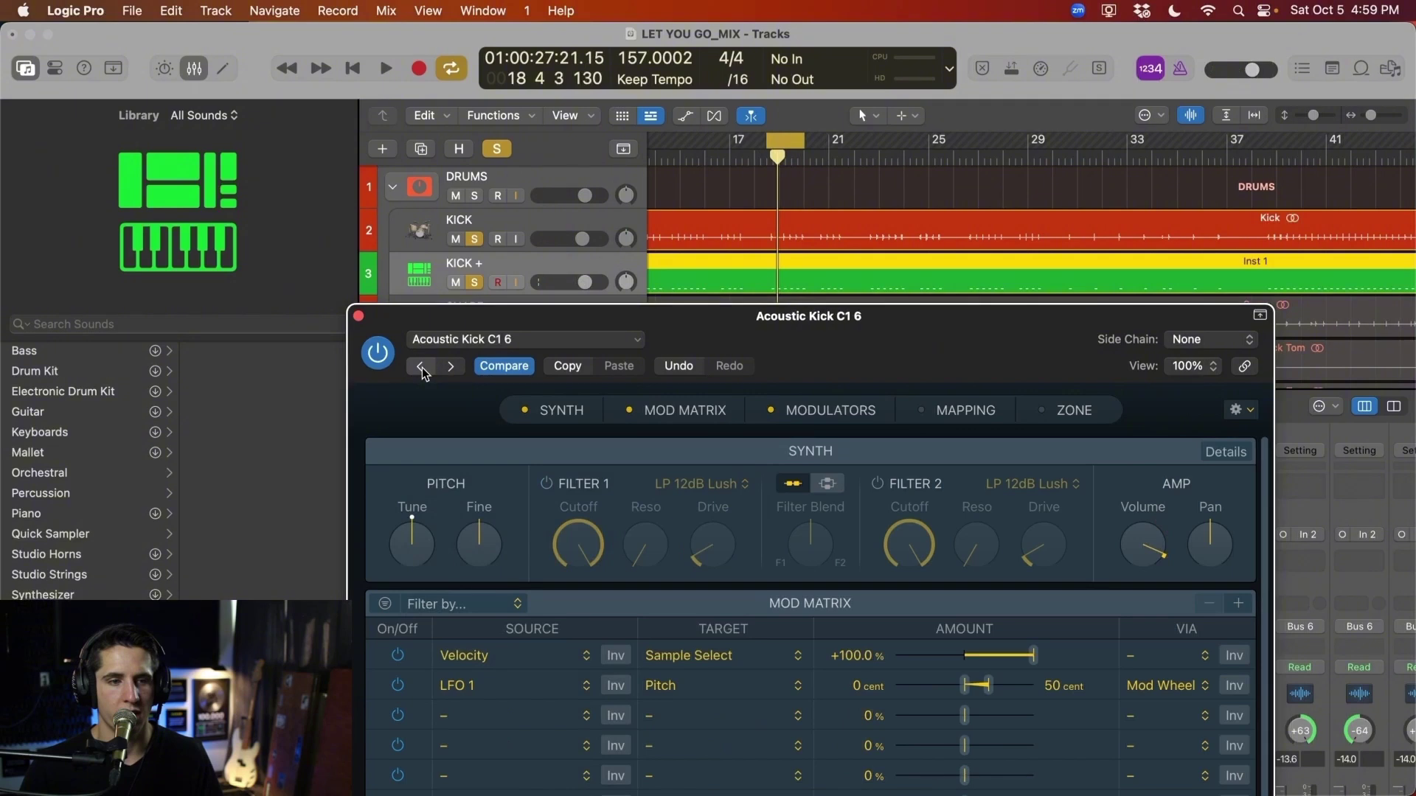
left_click(420, 367)
left_click(420, 367)
key("space")
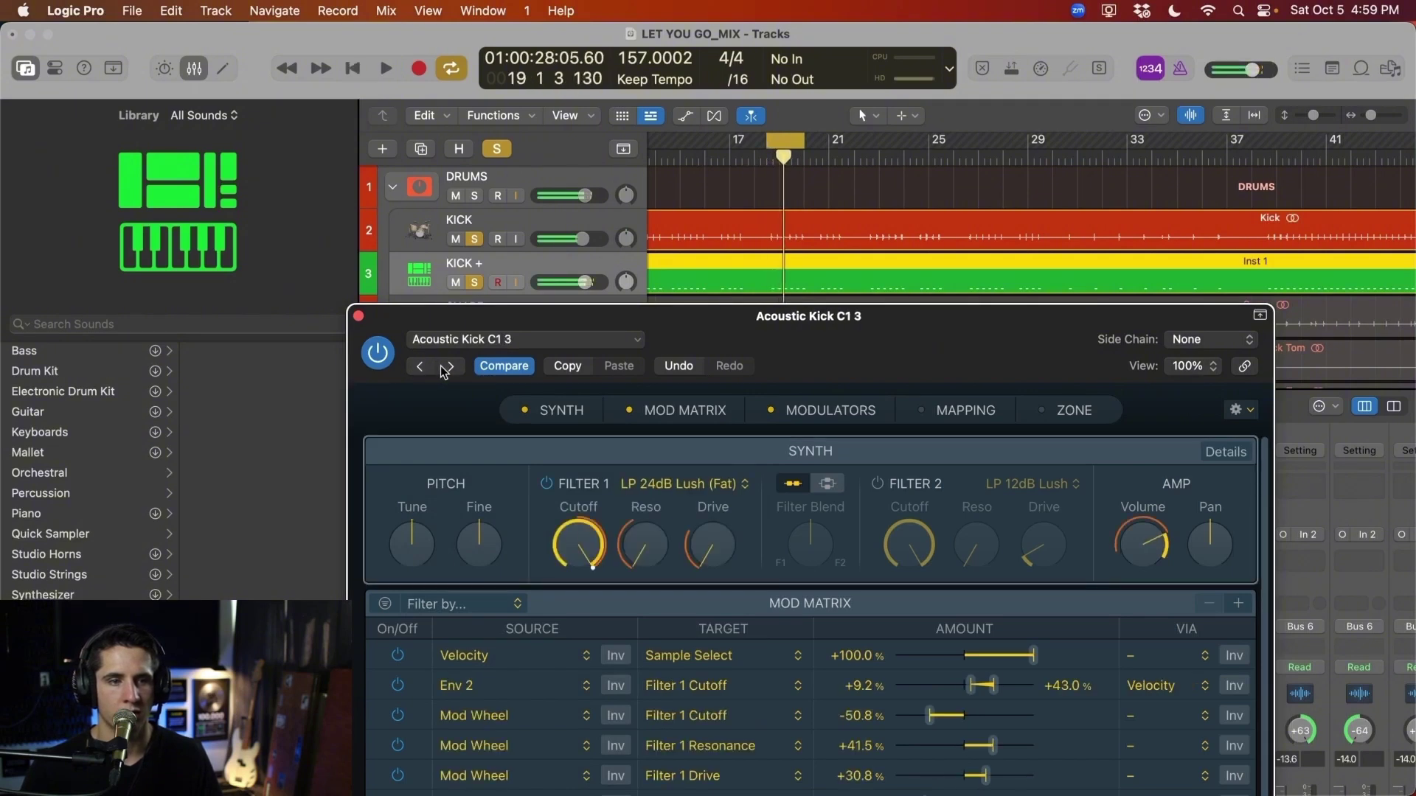
left_click(451, 366)
left_click(451, 366)
left_click(451, 366)
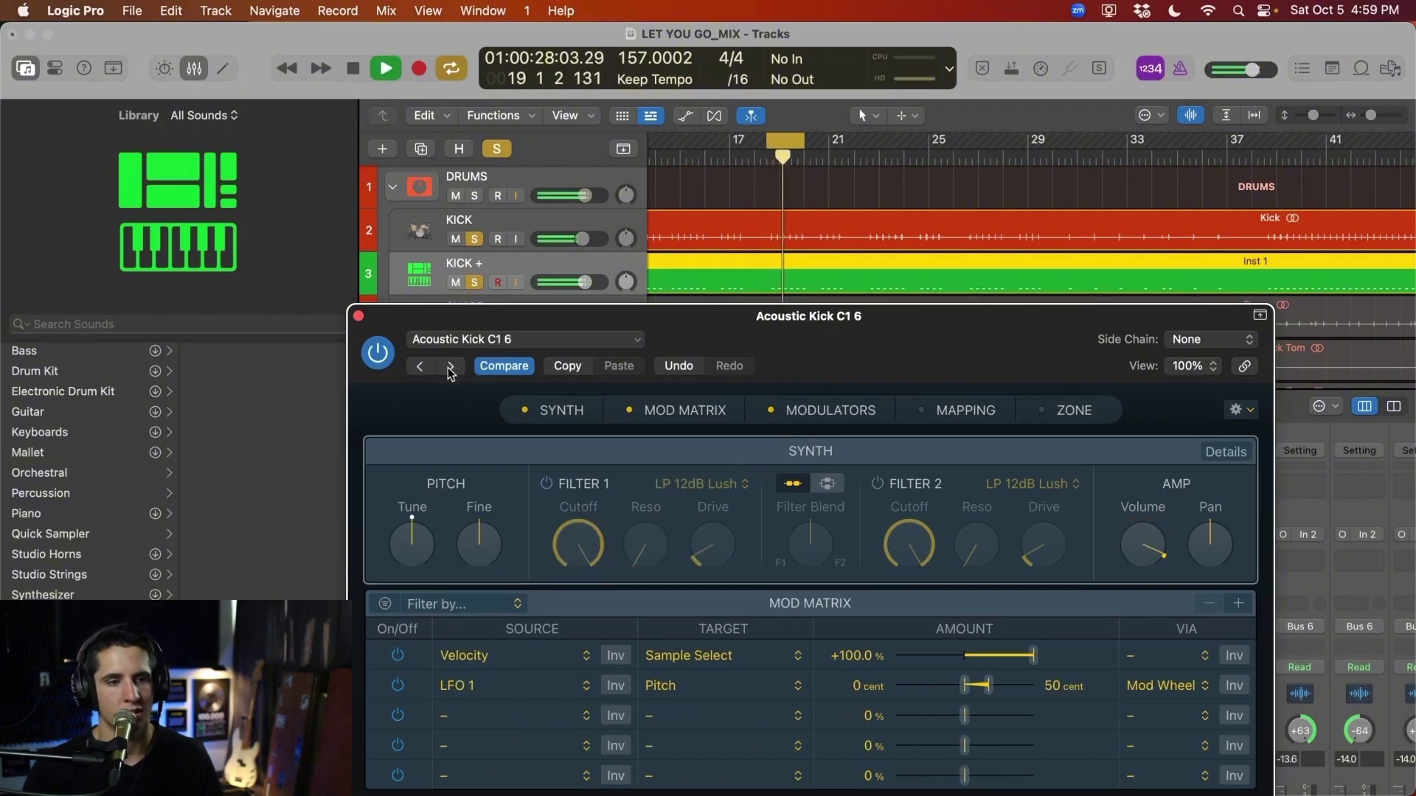
left_click(450, 366)
left_click(450, 367)
left_click(451, 366)
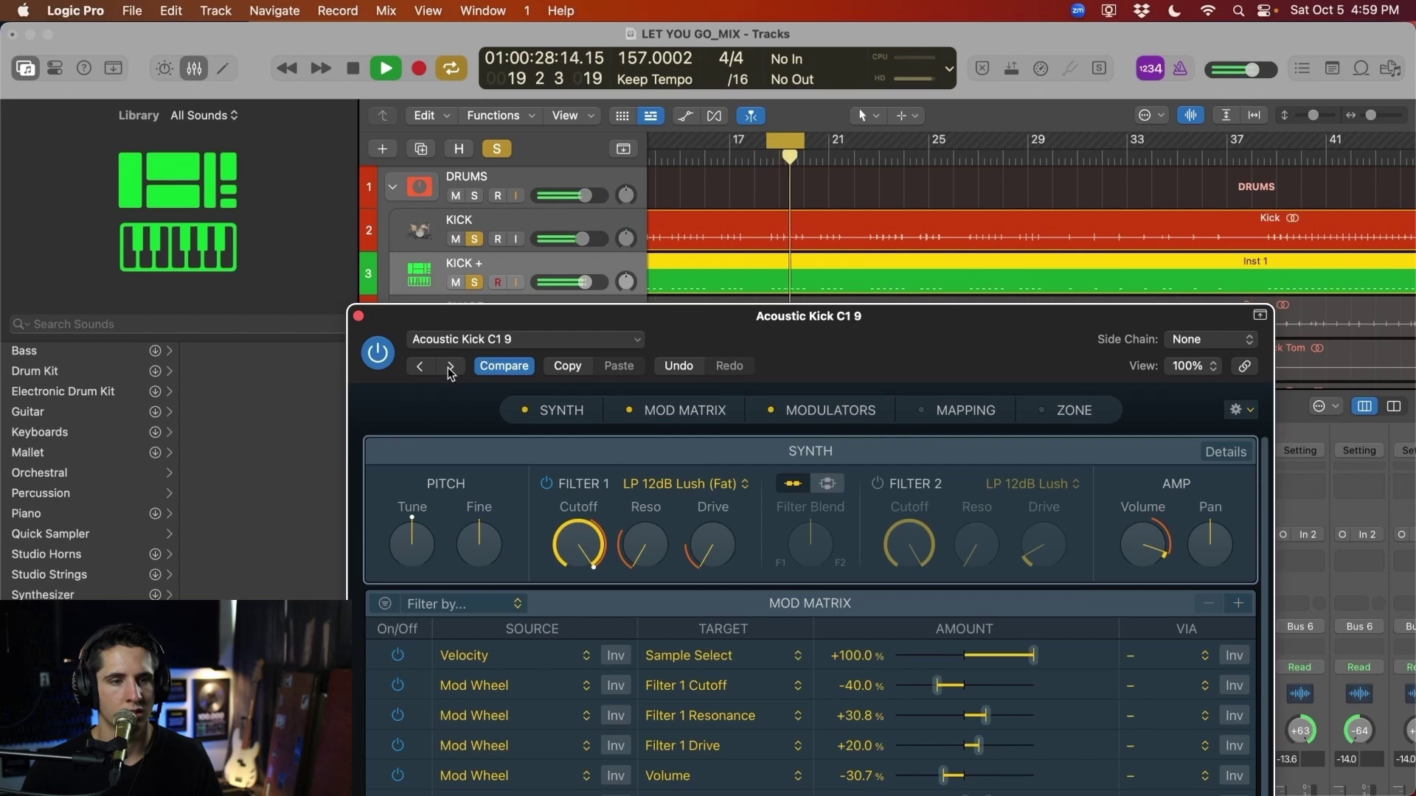
left_click(451, 366)
Try presets from C1 11 up to C1 15, then settle back on Acoustic Kick C1 9
left_click(450, 366)
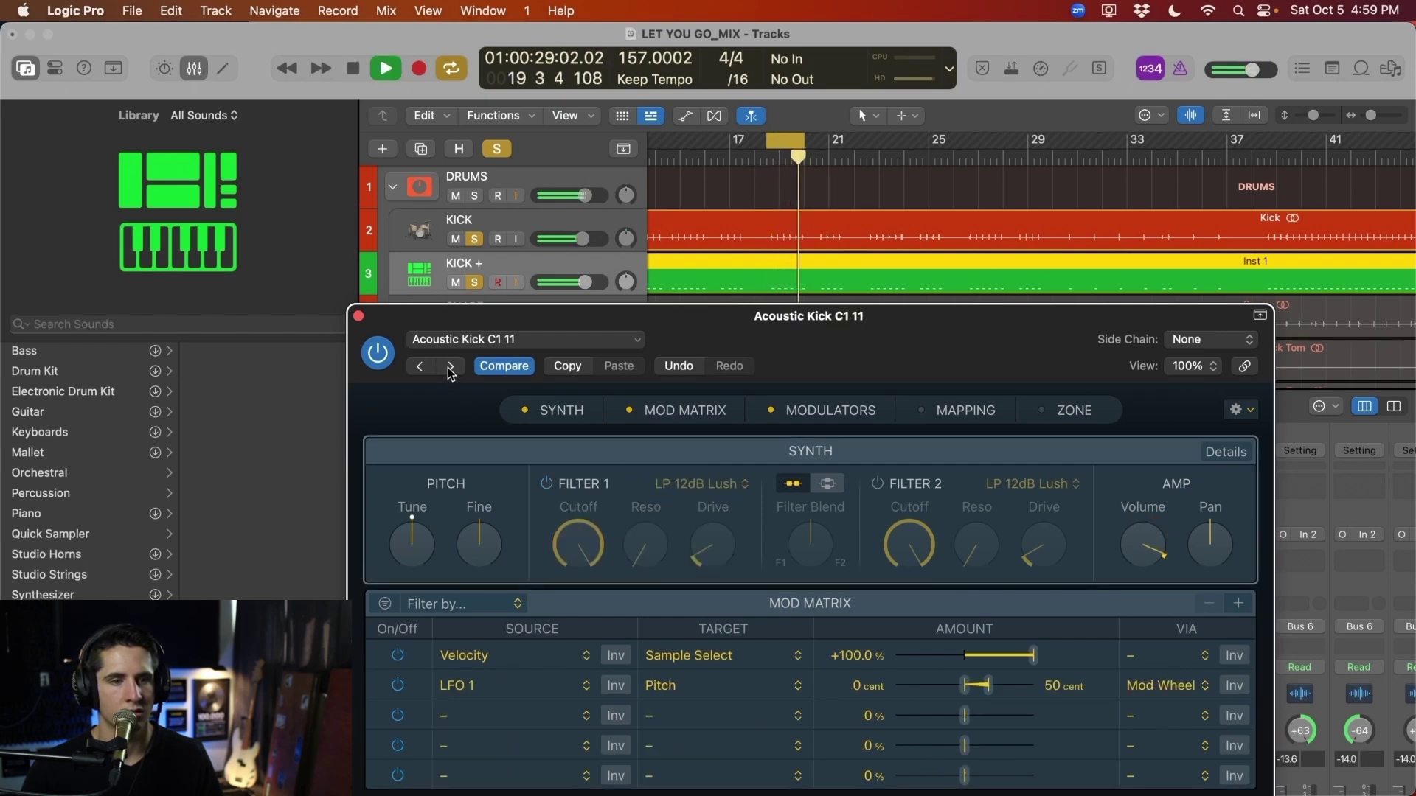
left_click(451, 366)
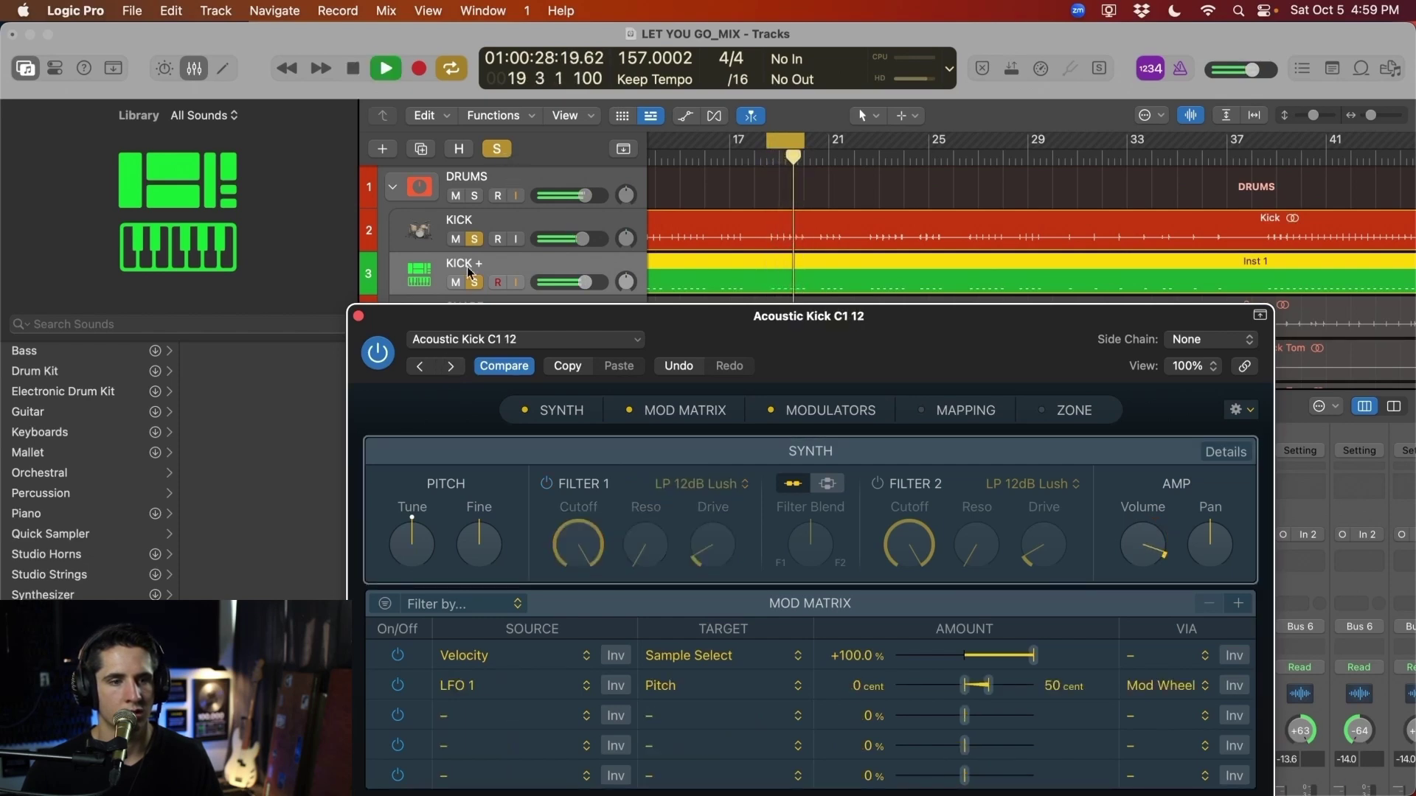
left_click(452, 367)
left_click(452, 367)
left_click(452, 367)
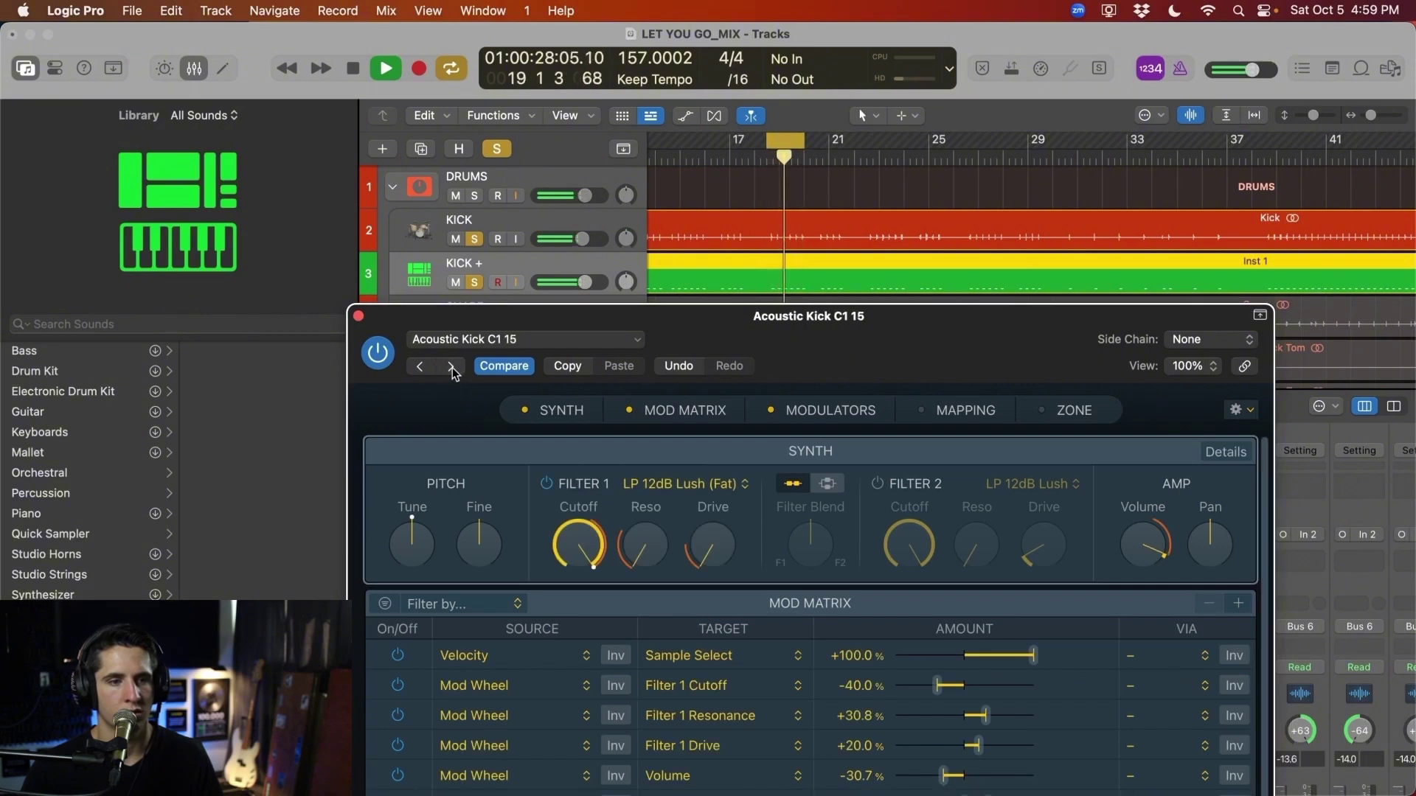
left_click(452, 367)
left_click(420, 366)
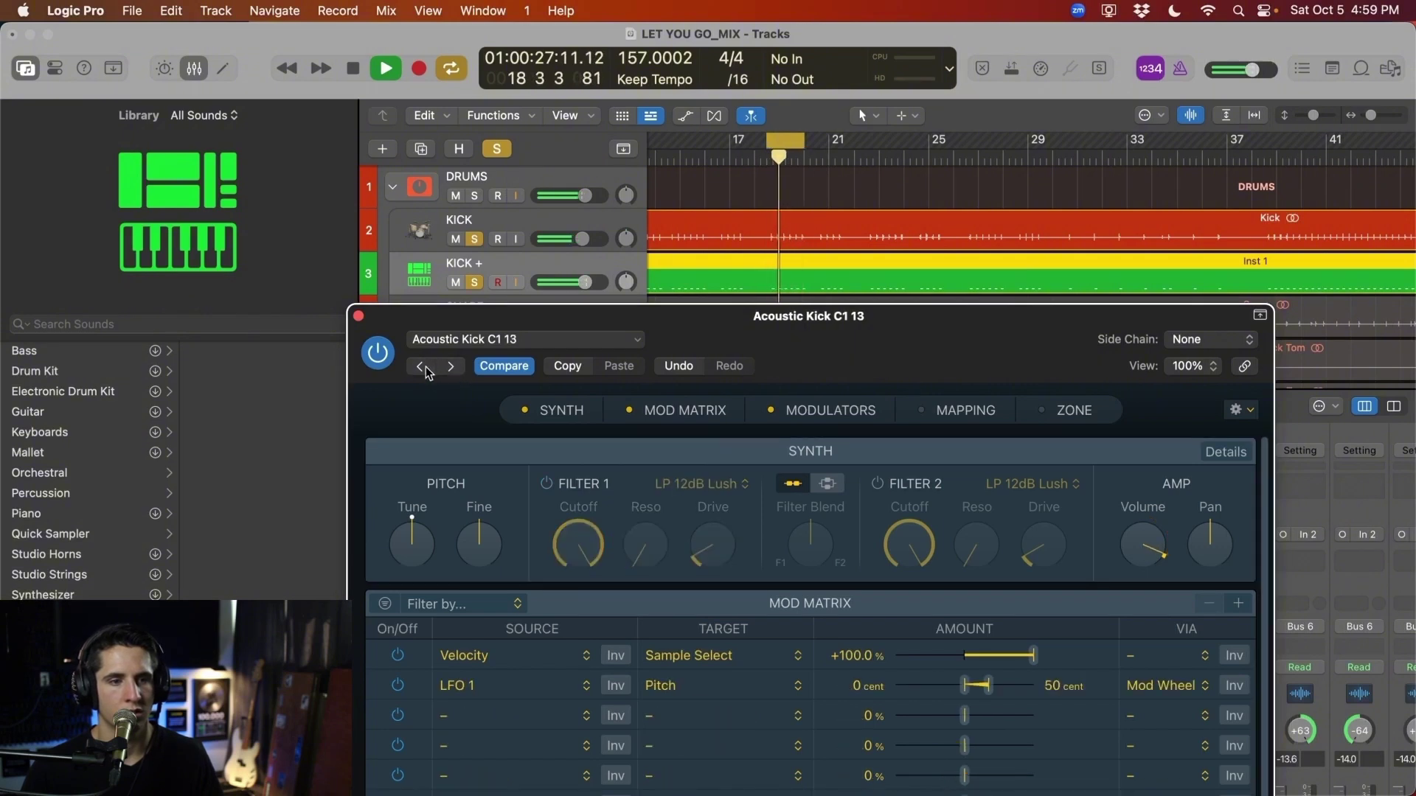
left_click(420, 367)
key("space")
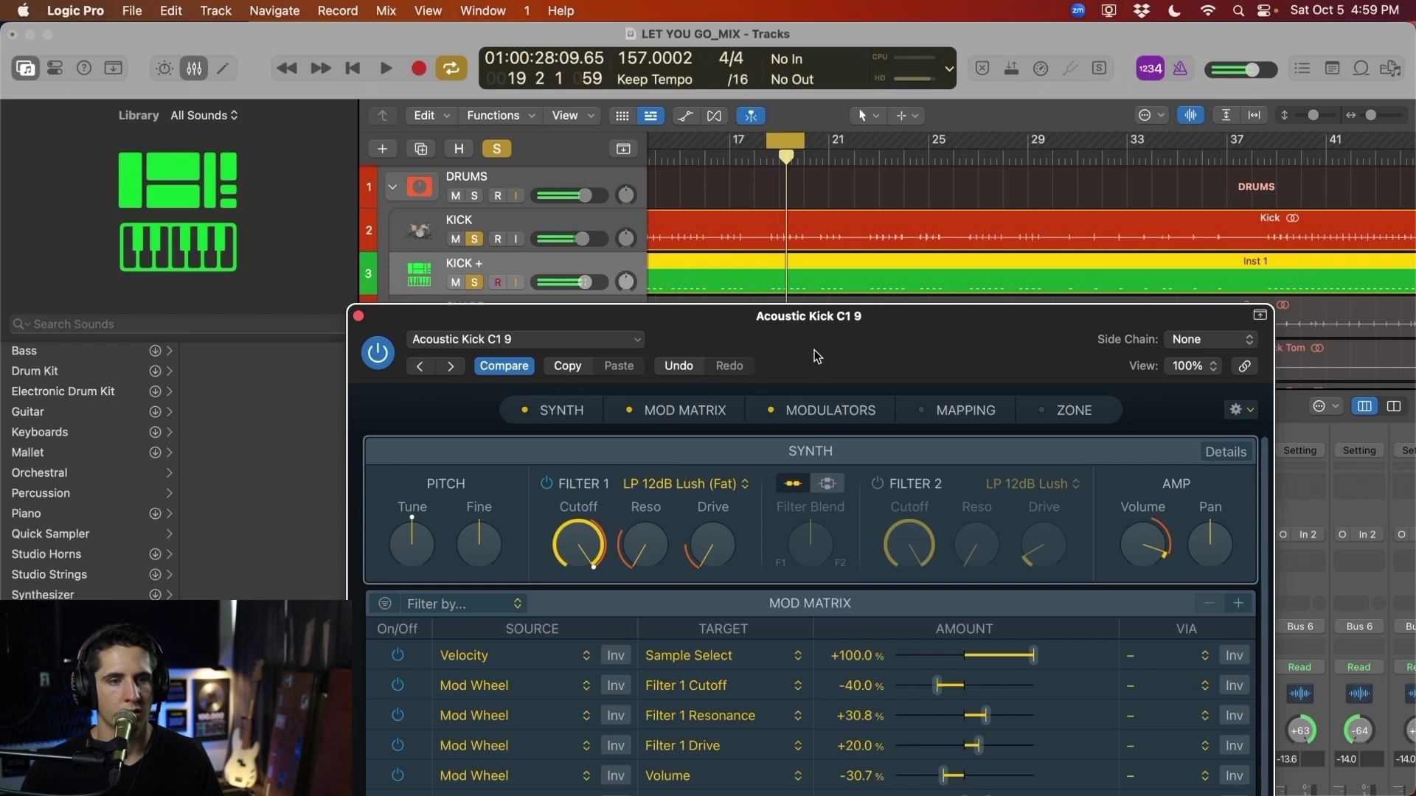
left_click_drag(814, 350, 782, 264)
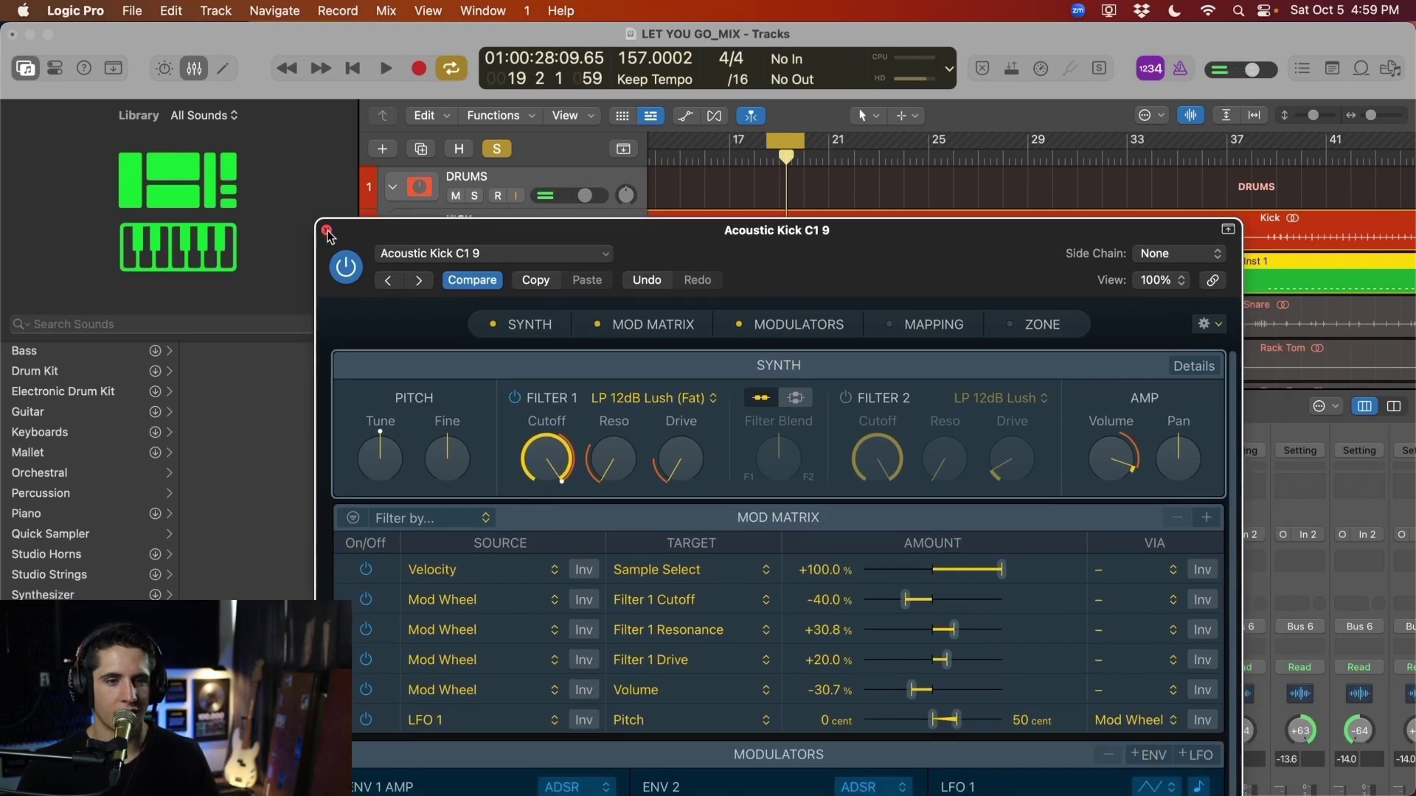
Clear all solos, pull the KICK + fader down to -4.7 dB, then reopen its Sampler
left_click(326, 230)
left_click(499, 149)
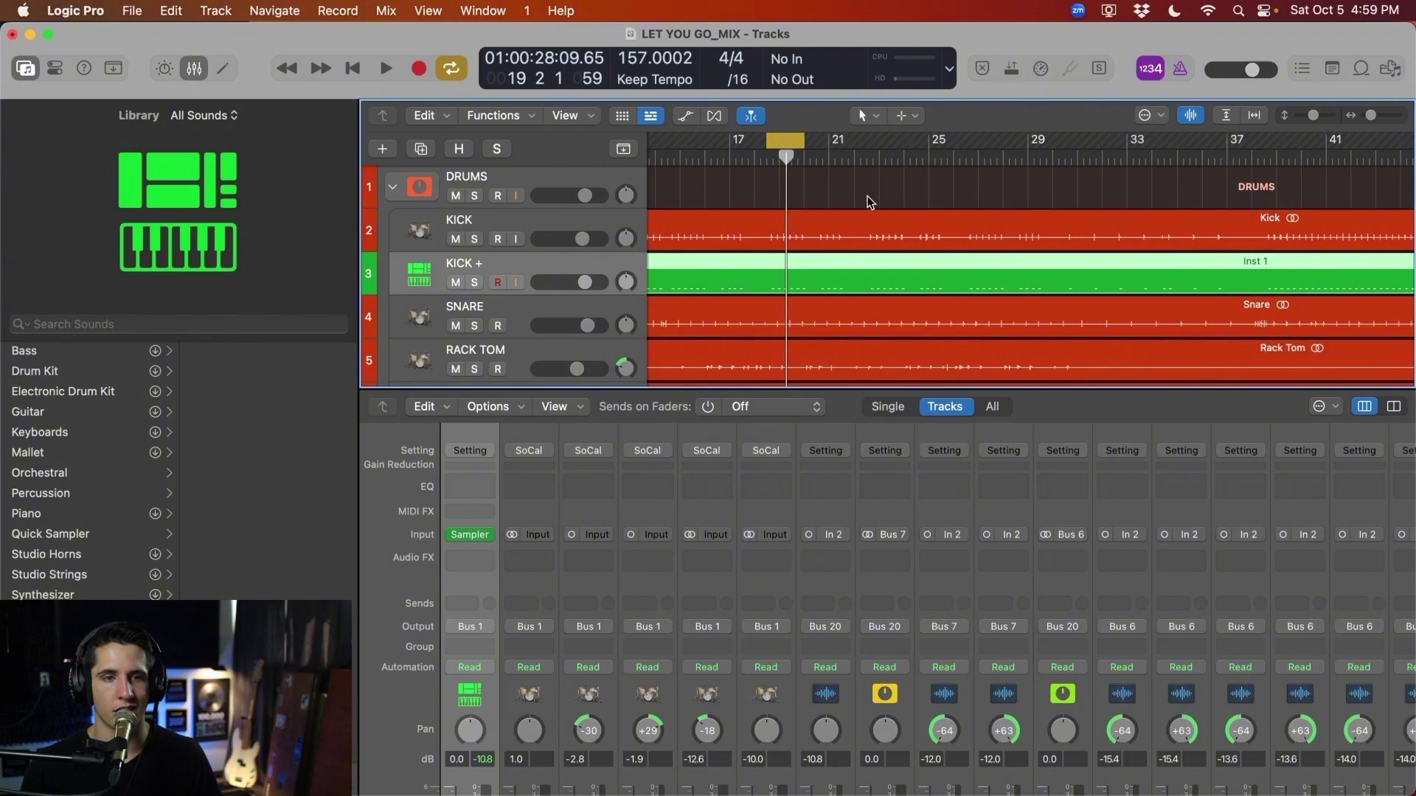
key("space")
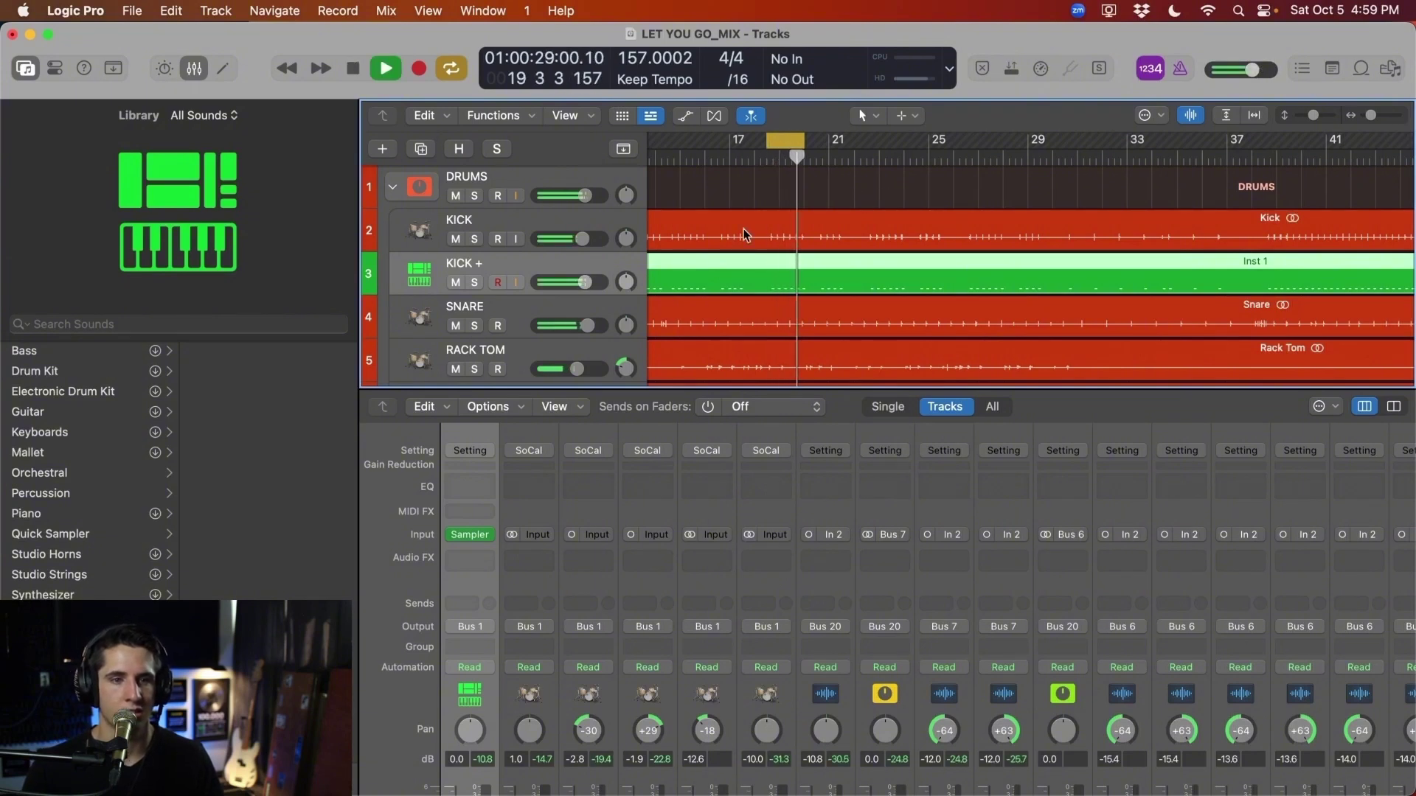
mouse_move(584, 283)
left_mouse_down()
mouse_move(544, 288)
mouse_move(579, 277)
left_mouse_up()
key("space")
key("x")
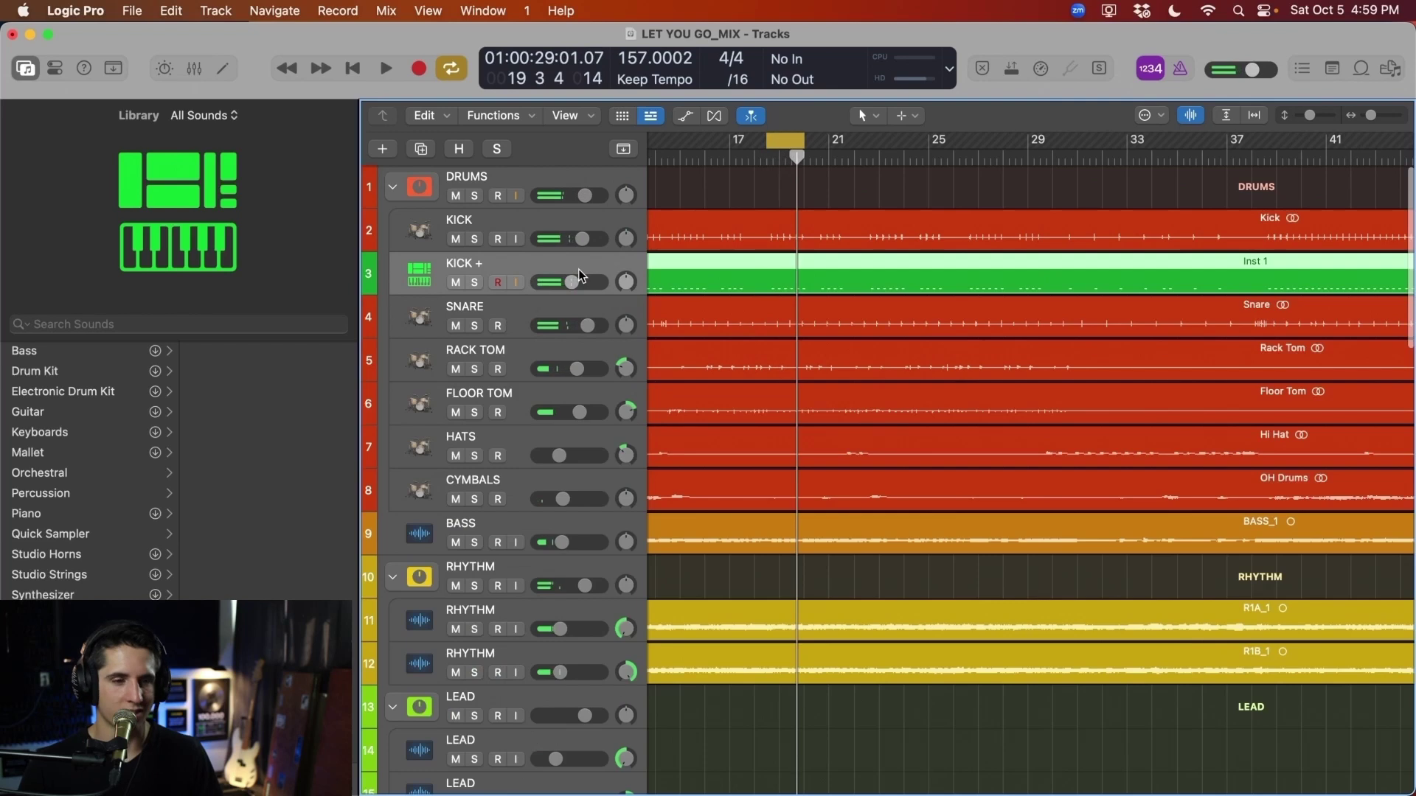
key("x")
left_click(464, 533)
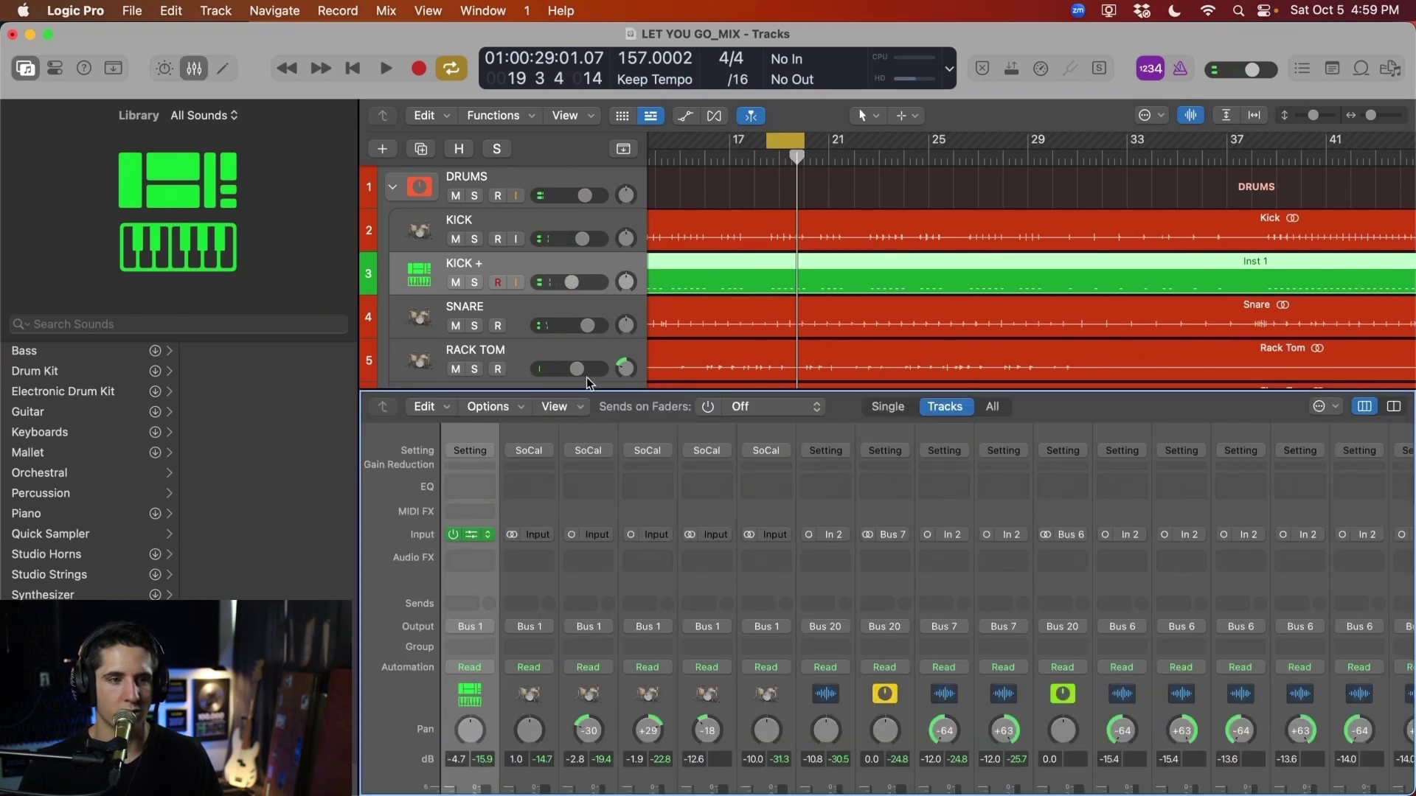
Load the Acoustic Kick C1 3 preset on the KICK + Sampler while auditioning it
left_click(493, 253)
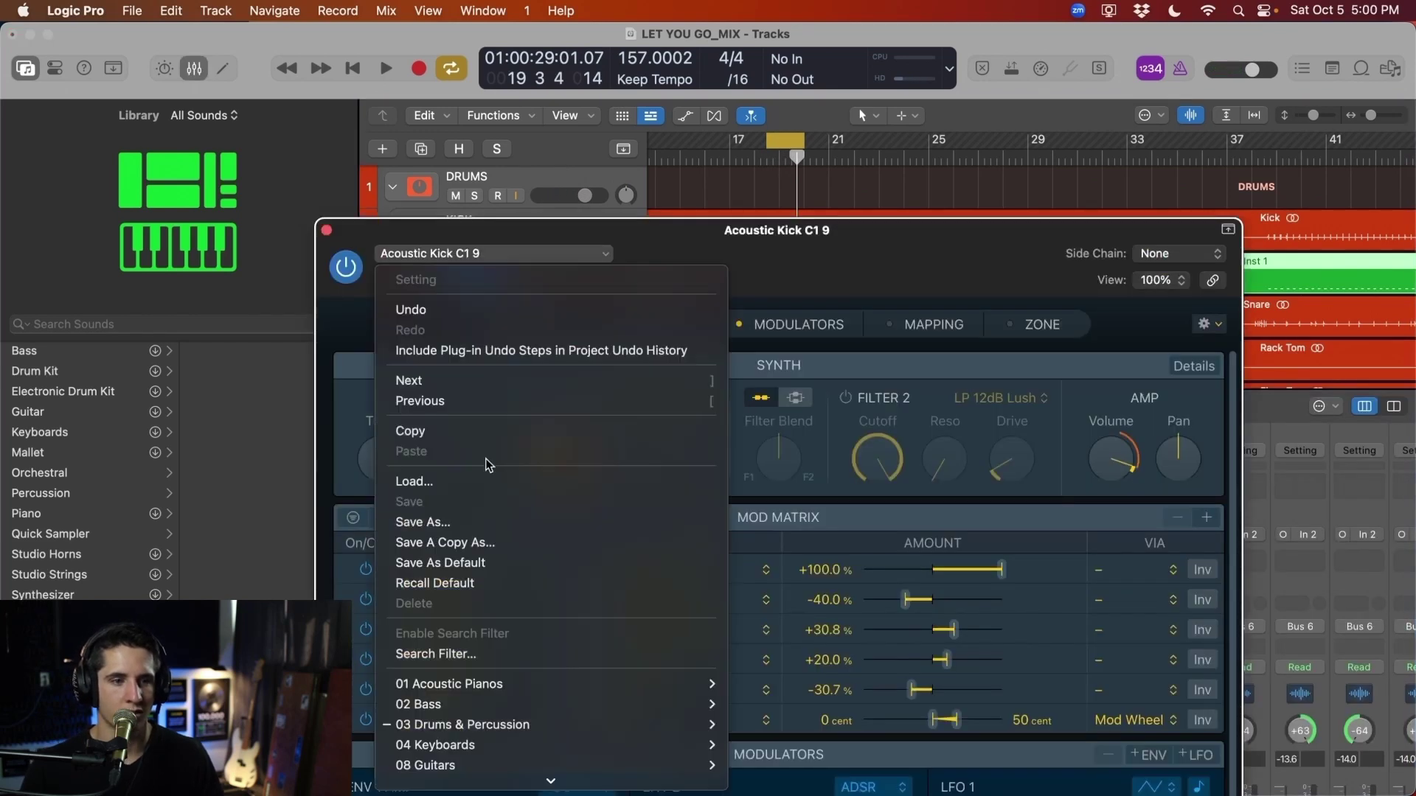
left_click(590, 262)
key("[")
key("[")
key("[")
key("space")
left_click_drag(740, 251, 767, 334)
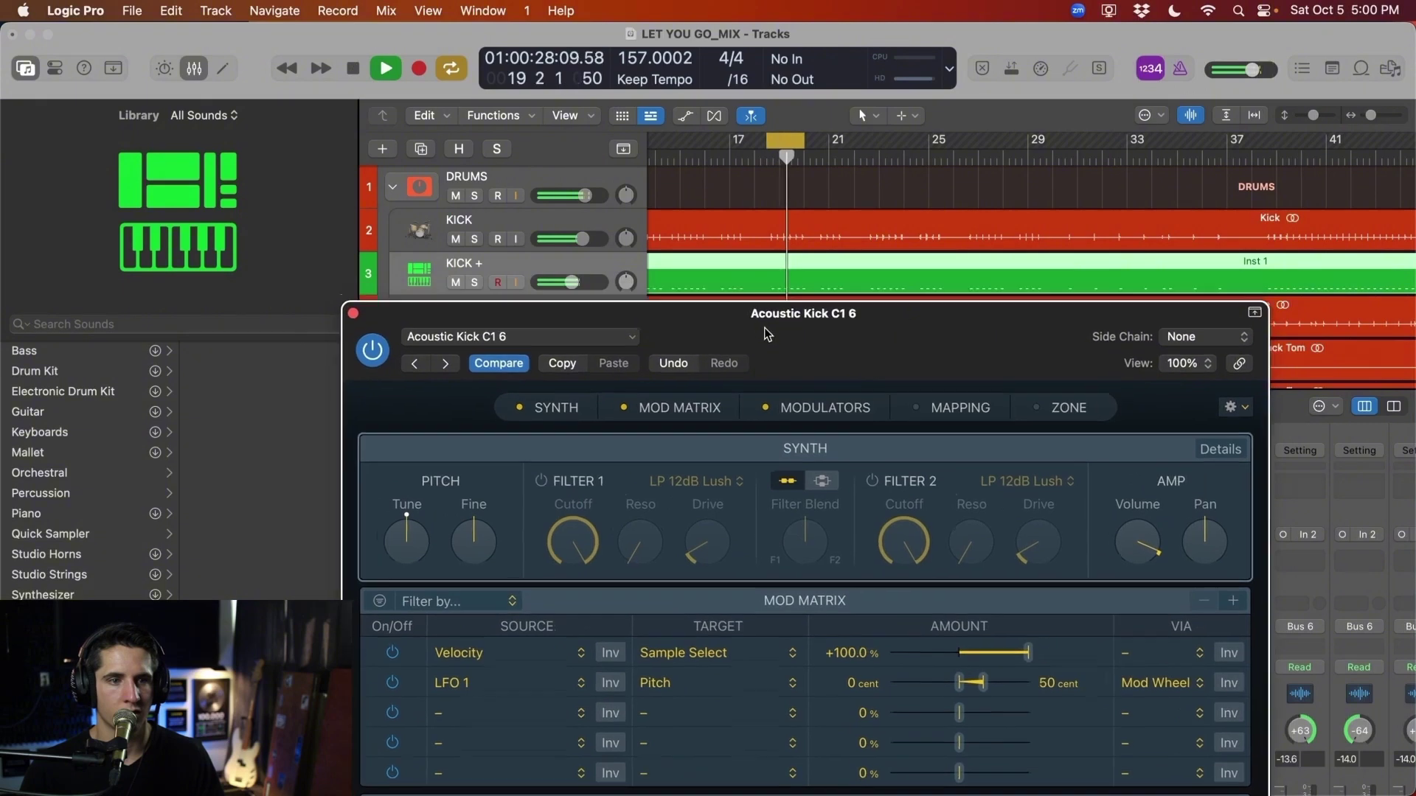
key("[")
key("[")
key("[")
mouse_move(868, 336)
left_mouse_down()
mouse_move(883, 323)
mouse_move(892, 337)
left_mouse_up()
key("space")
Close the Sampler, play KICK and KICK + soloed together, then unsolo them
left_click(546, 209)
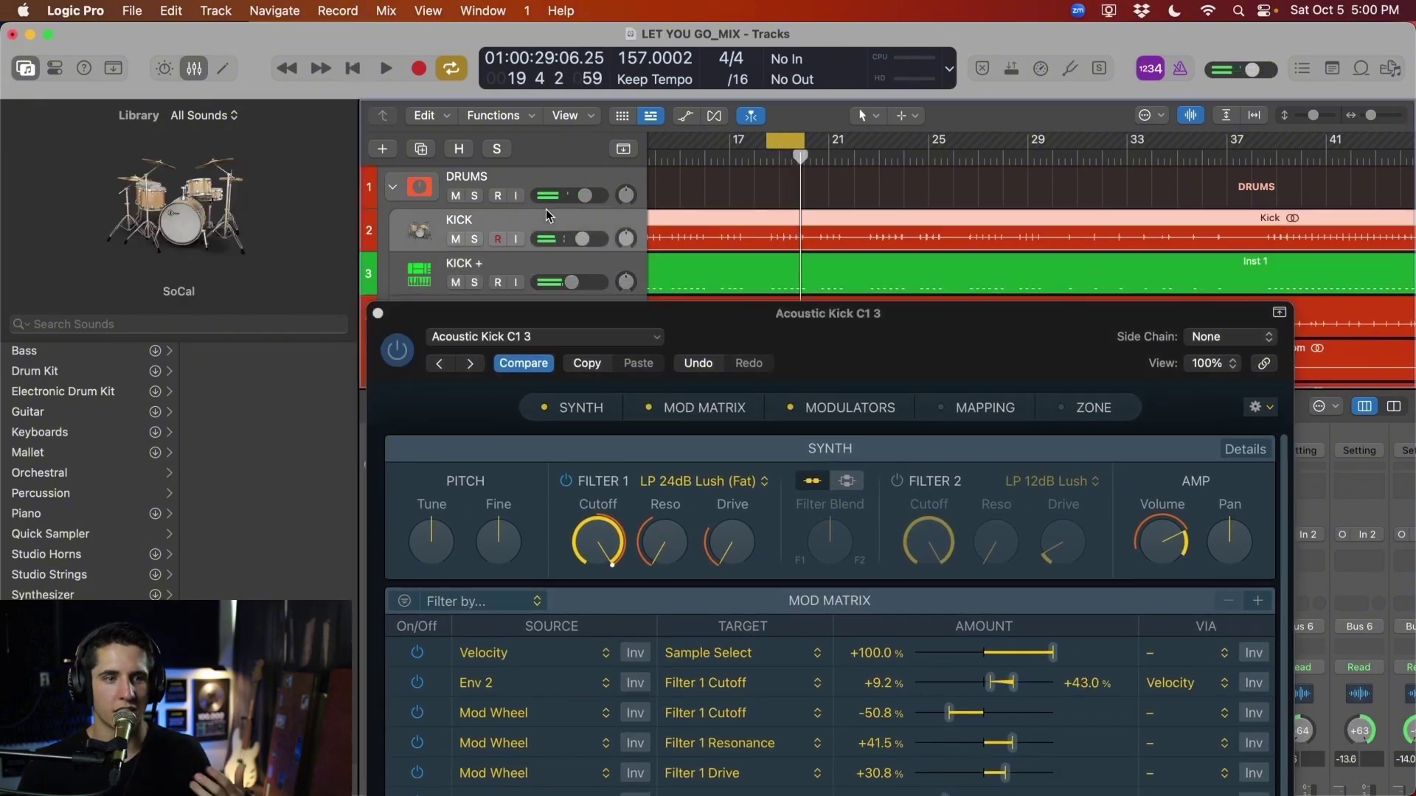
left_click(738, 337)
left_click(536, 271)
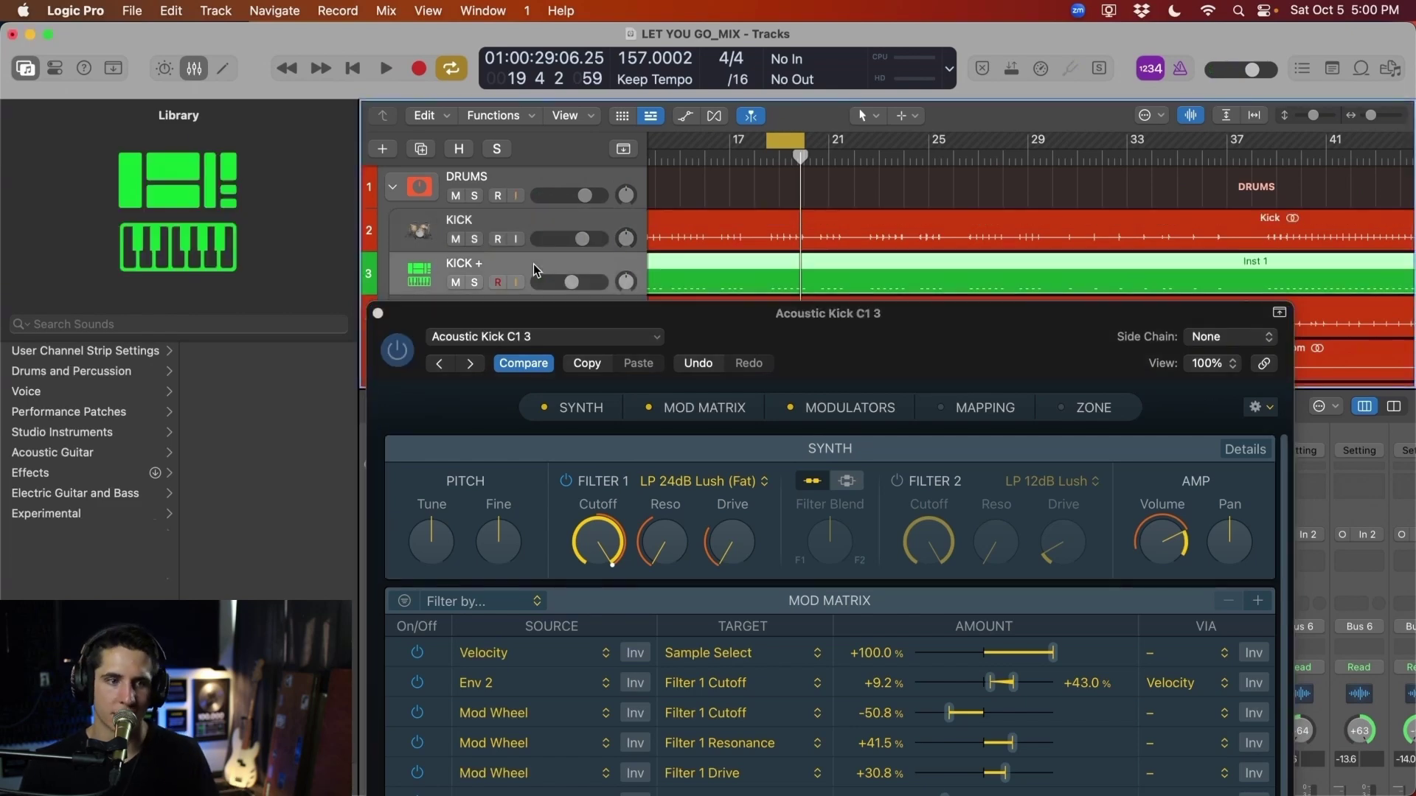
left_click(525, 212)
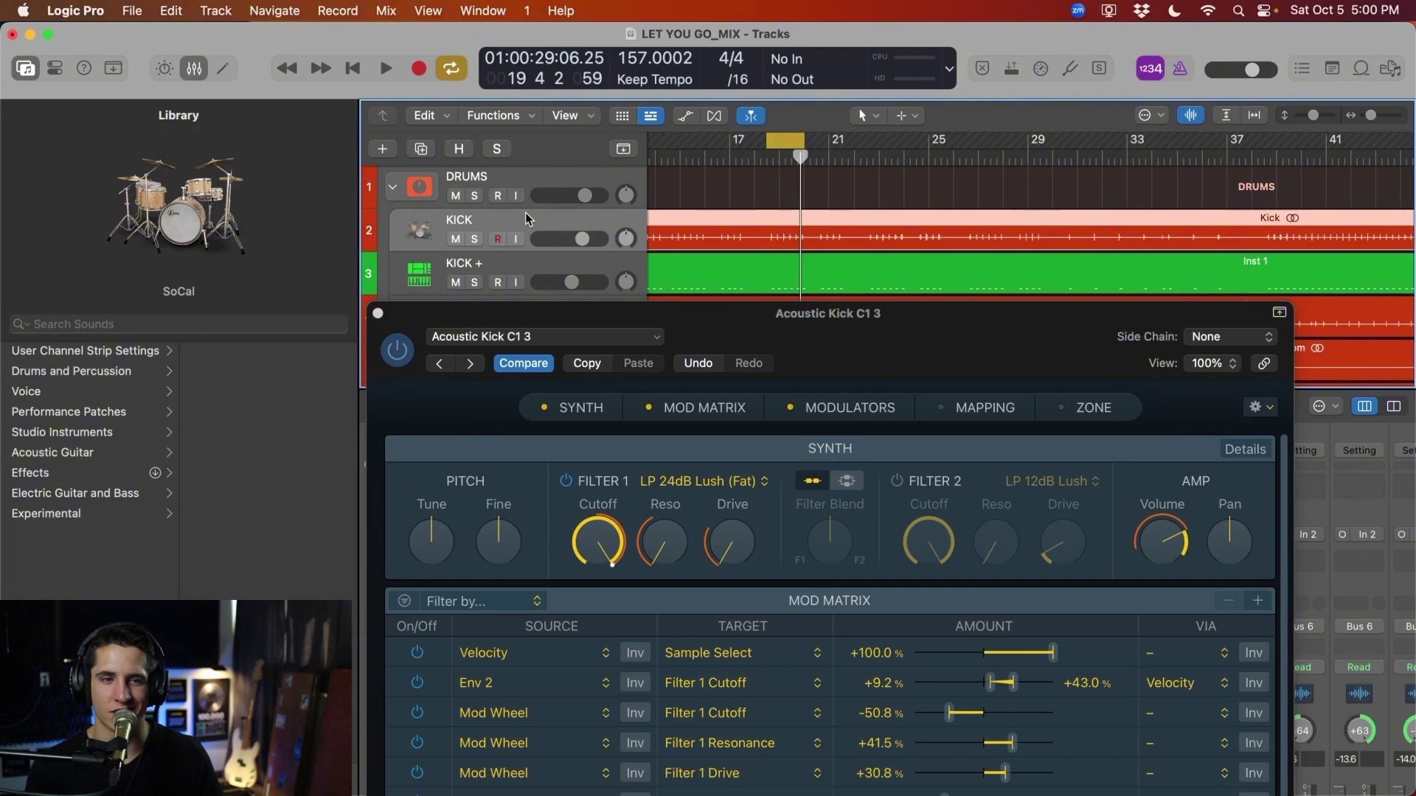
left_click(377, 313)
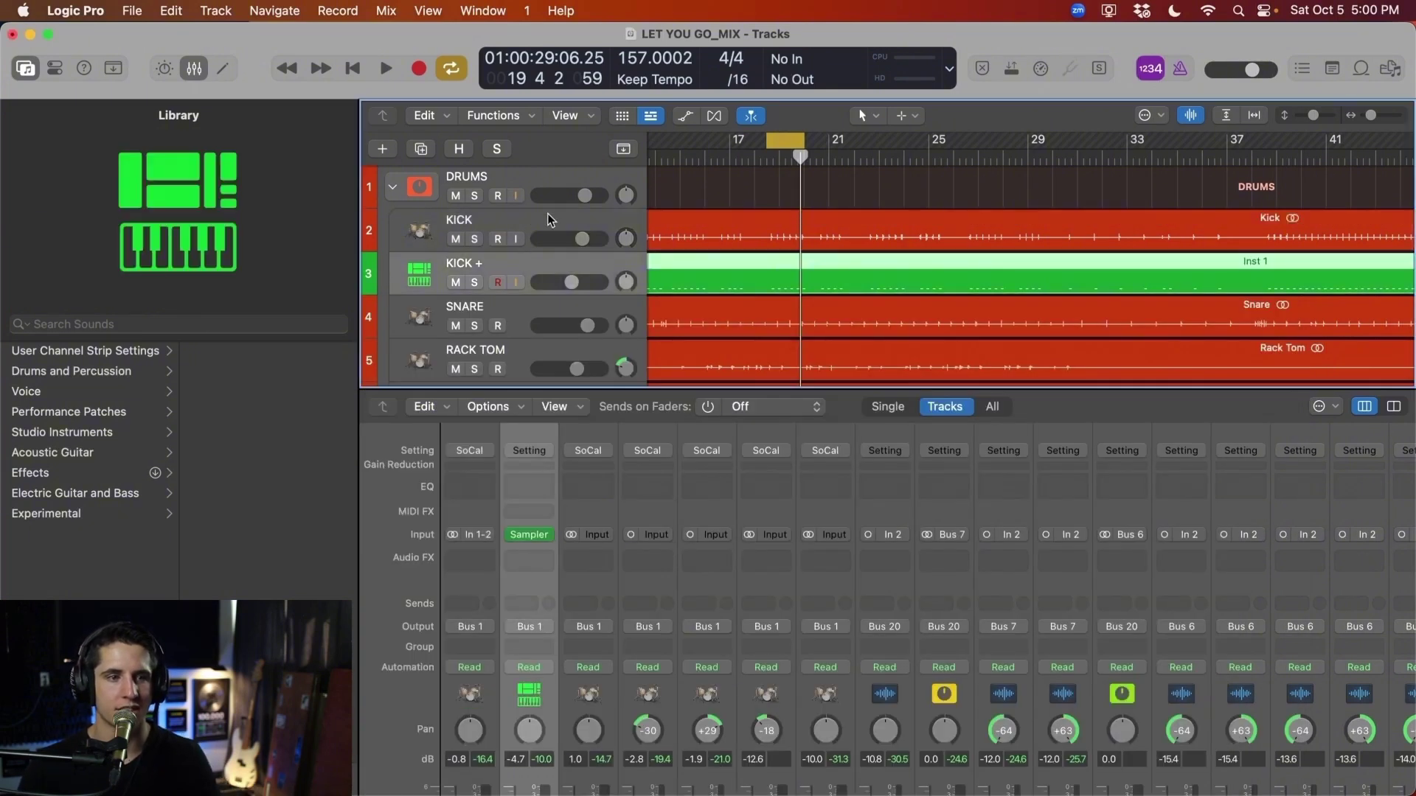
left_click(550, 221, "shift")
key("s")
key("space")
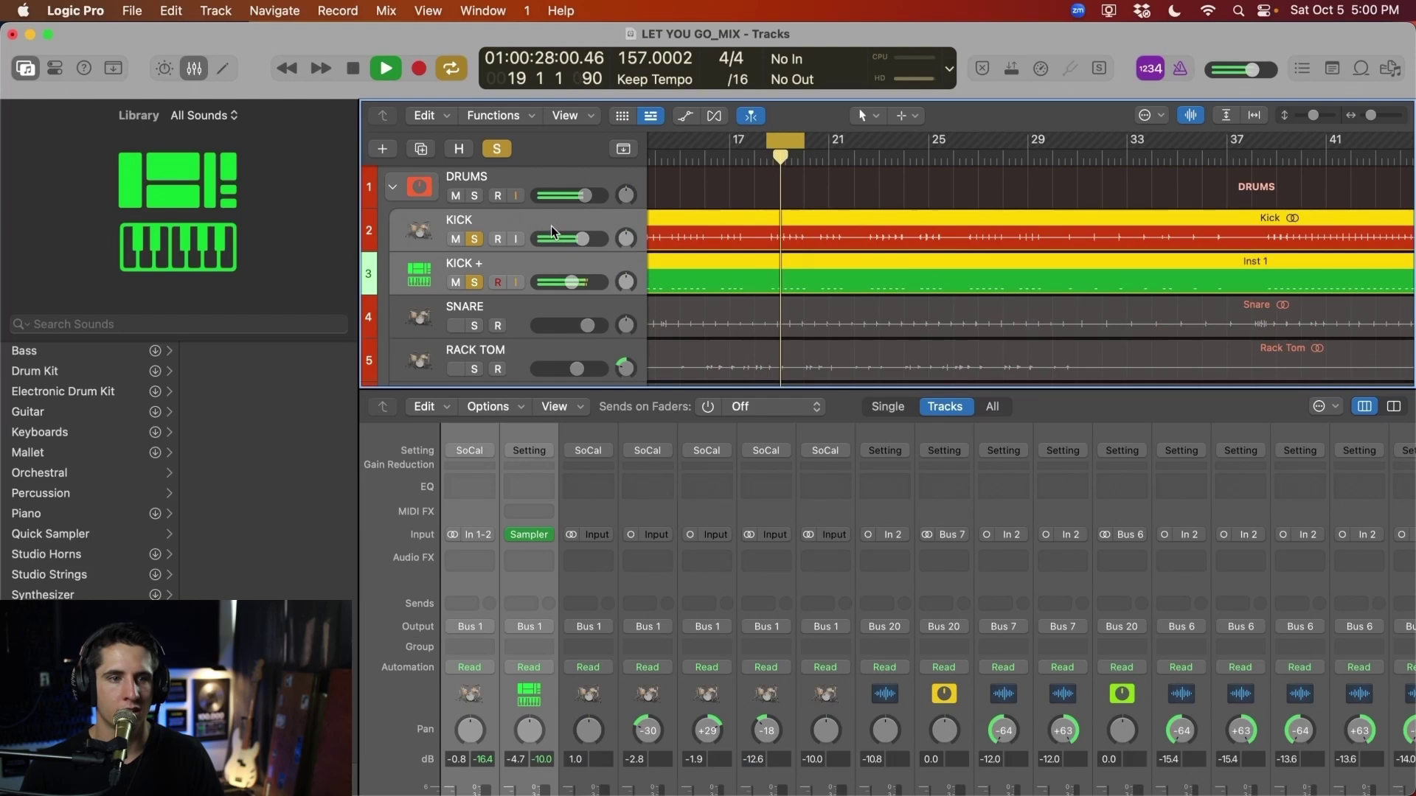
key("s")
key("space")
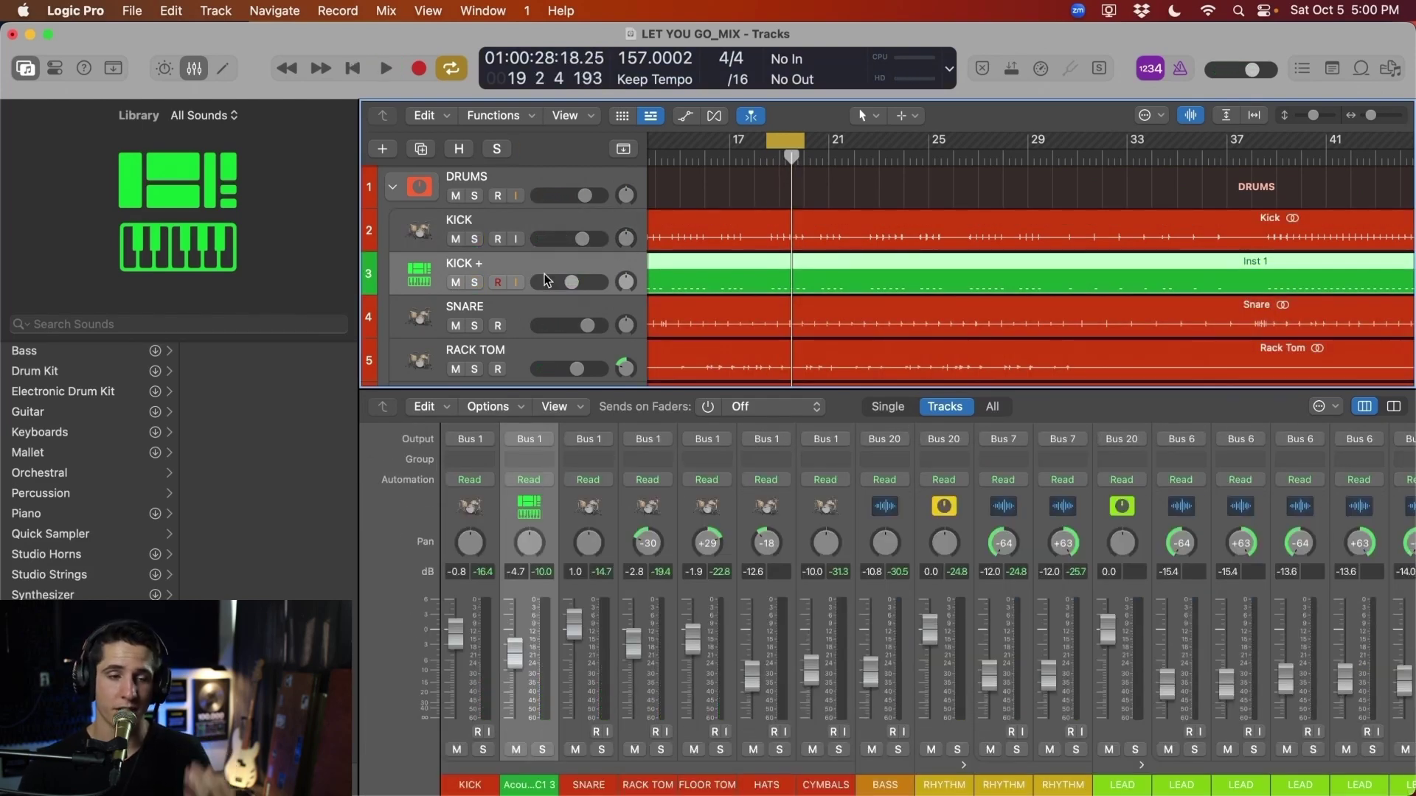
Open the KICK + region in the Piano Roll and delete the stray notes near bar 55
double_click(763, 283)
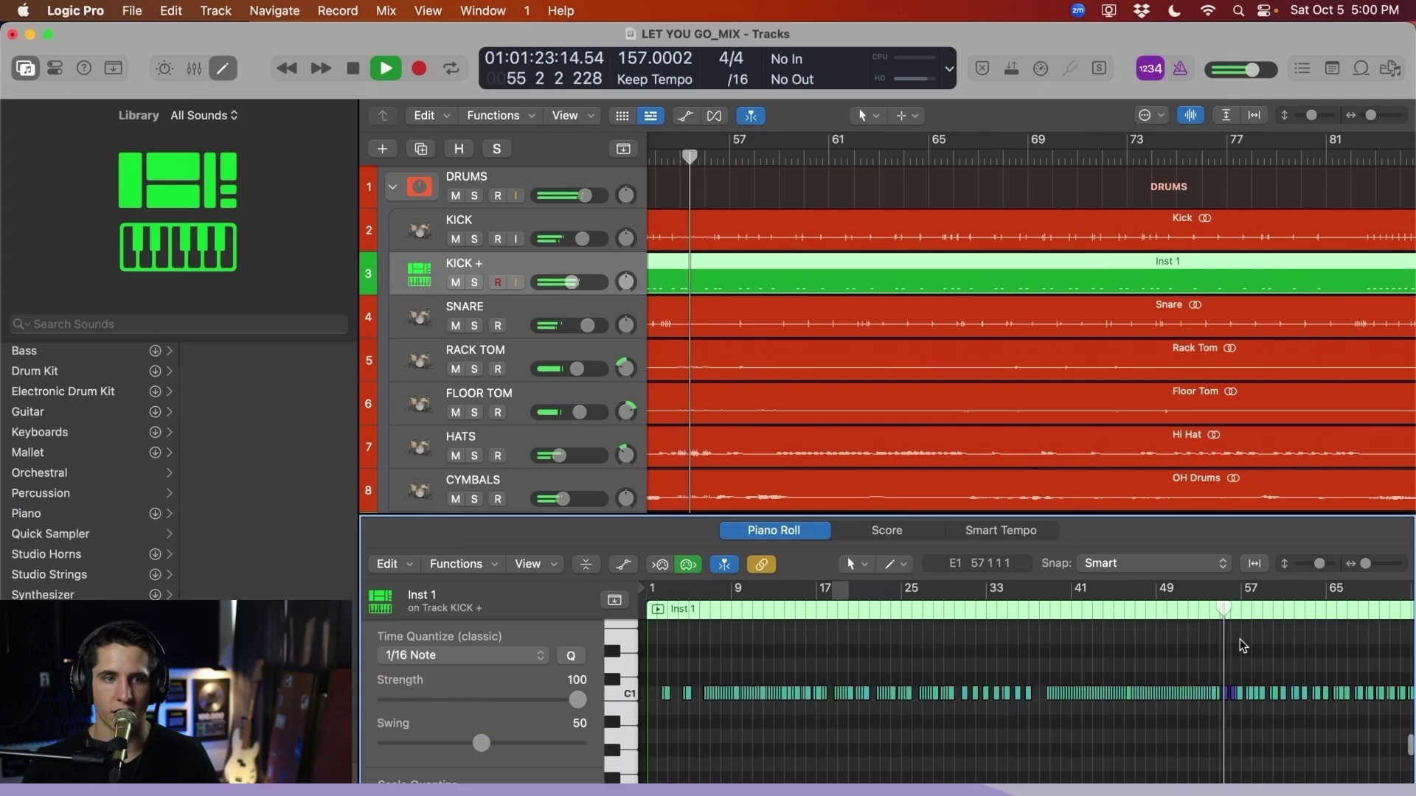
scroll(1271, 666, "up", 5)
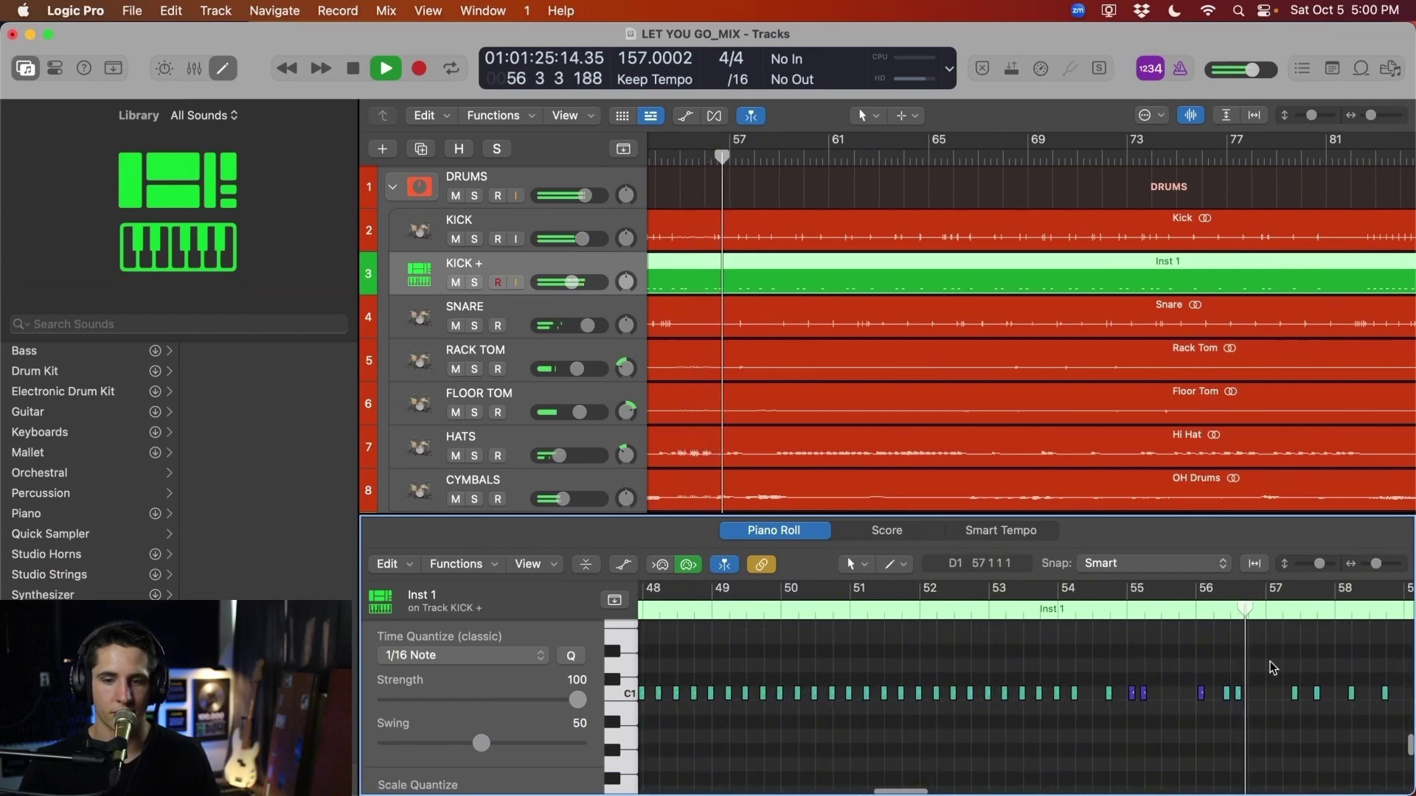
key("space")
scroll(1166, 656, "up", 3)
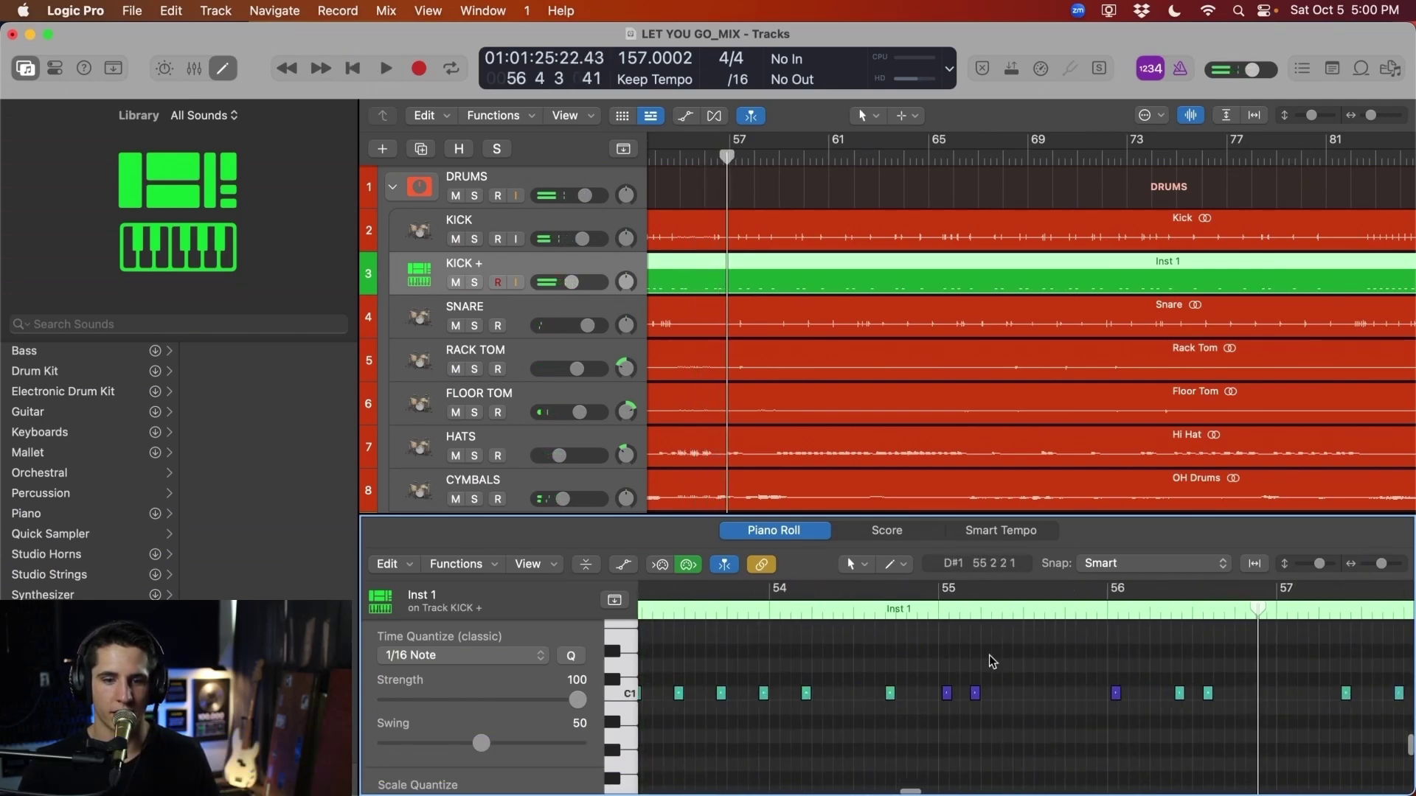
left_click_drag(938, 650, 1069, 741)
key("Delete")
Play back from bar 55 and around bar 54 to check the cleaned-up kick pattern
left_click(900, 606)
key("space")
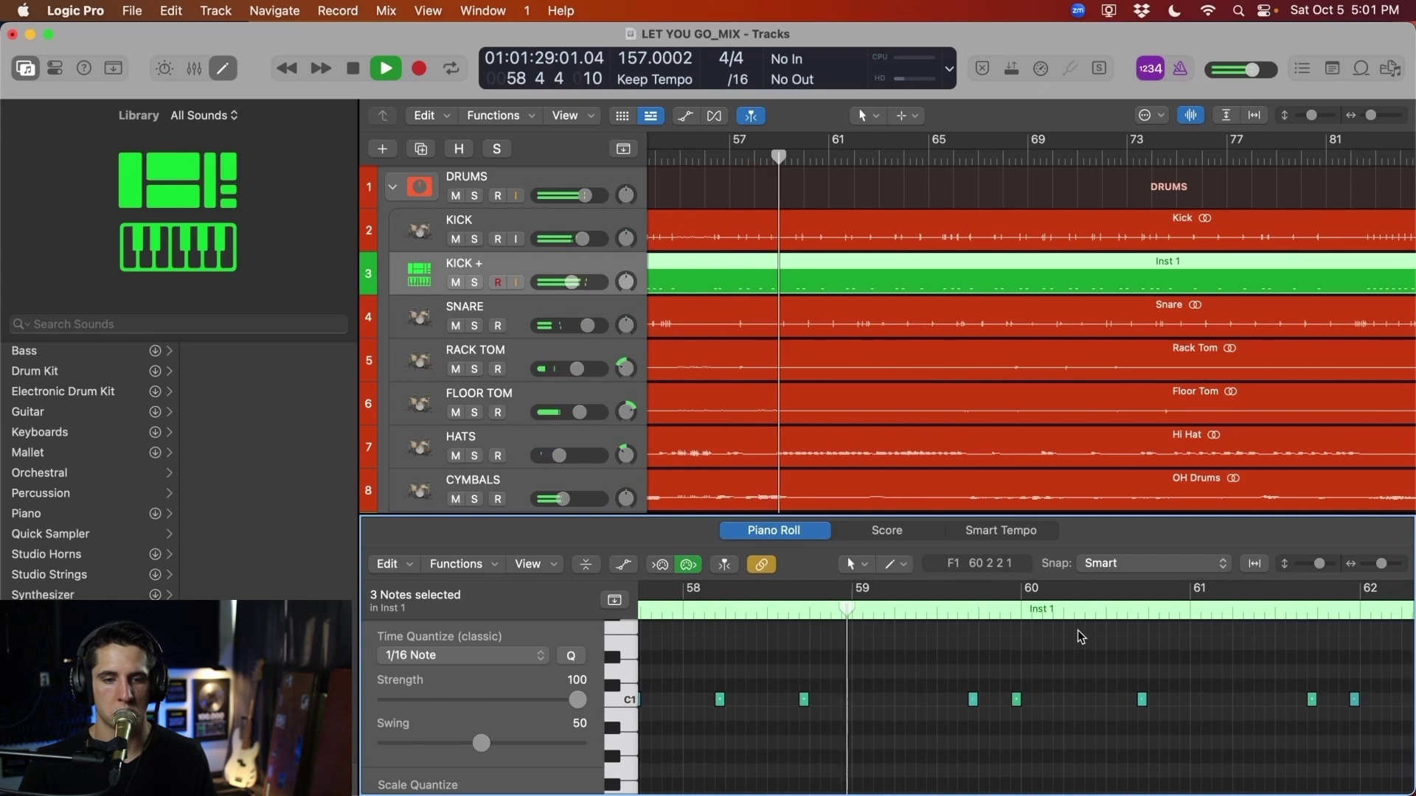
key("space")
scroll(974, 258, "right", 6)
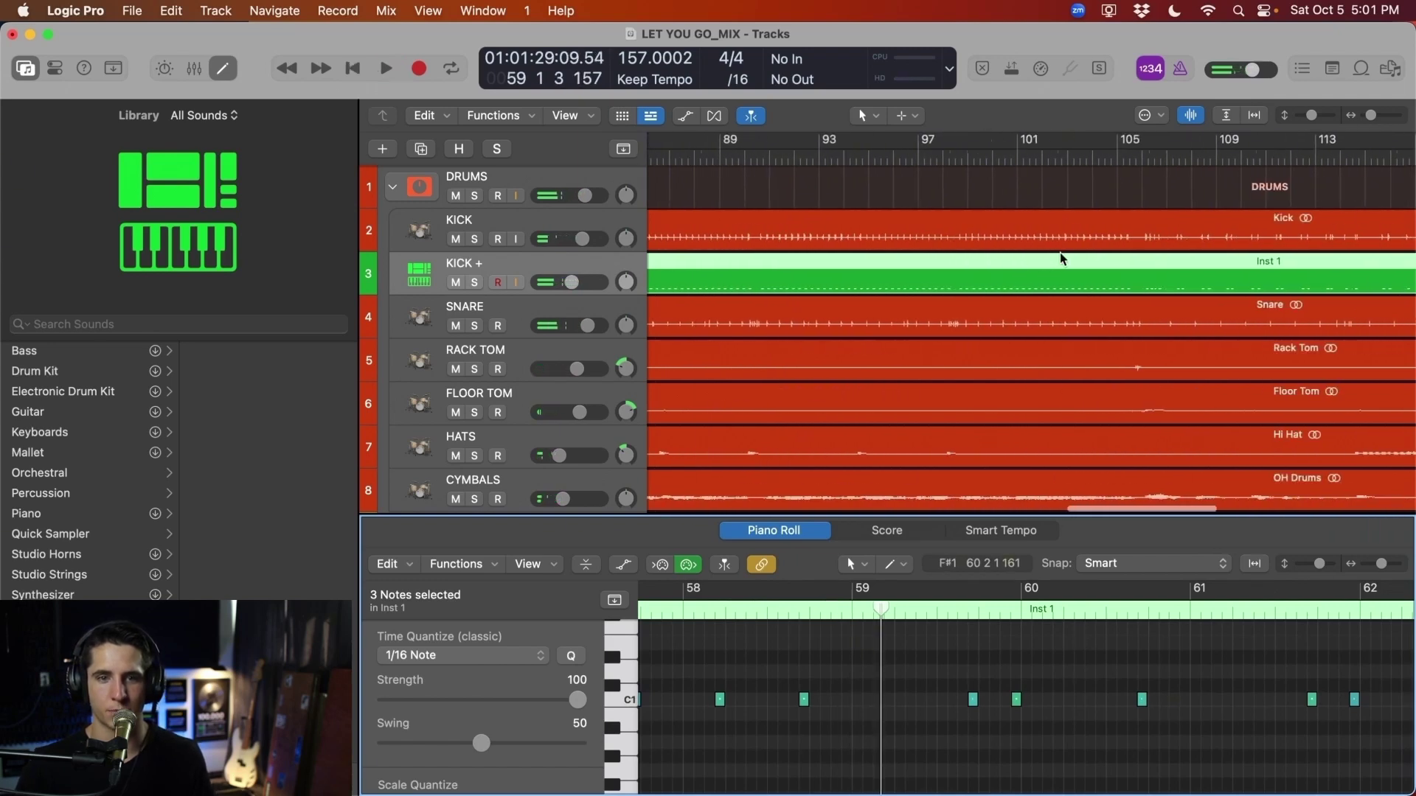
scroll(1113, 210, "right", 5)
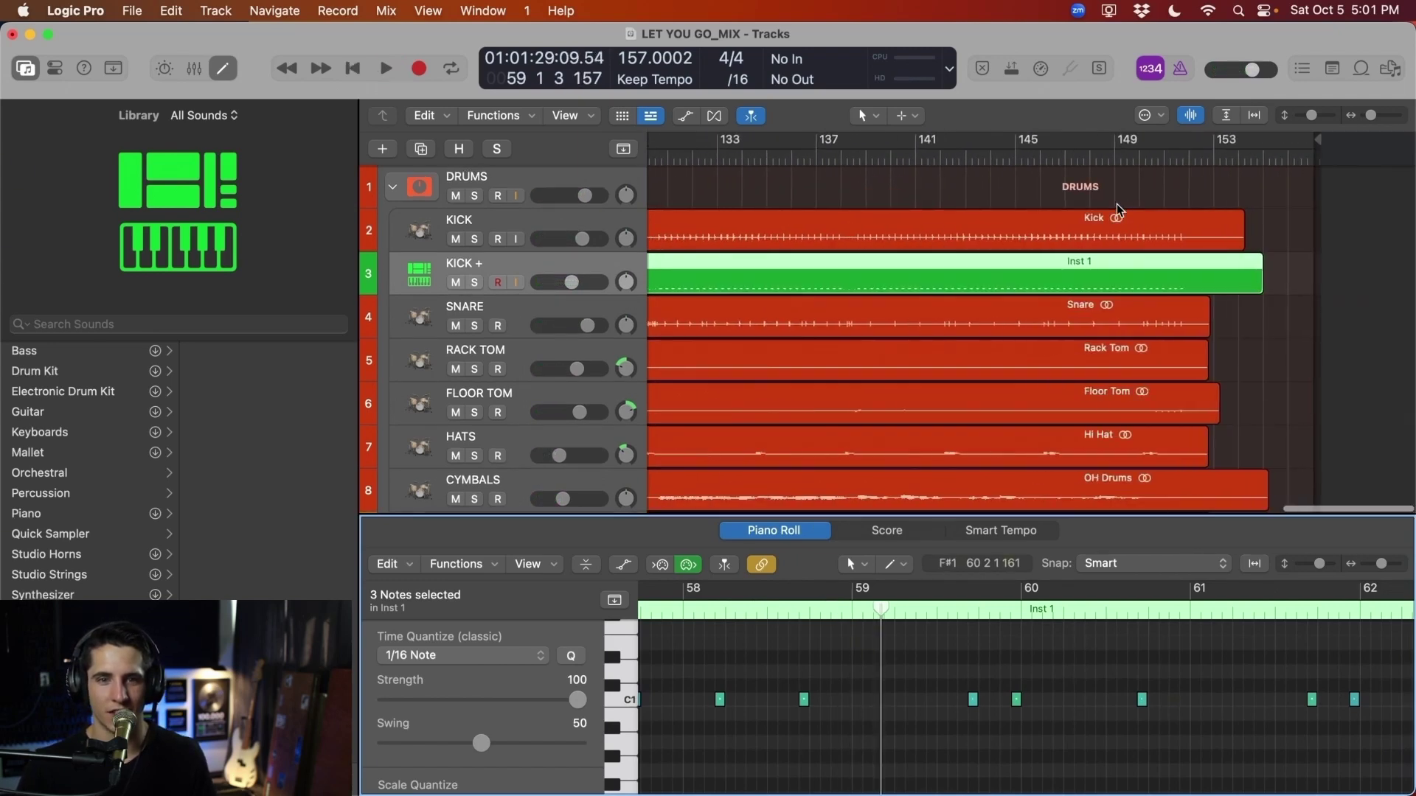
scroll(1081, 206, "left", 20)
scroll(1081, 206, "right", 10)
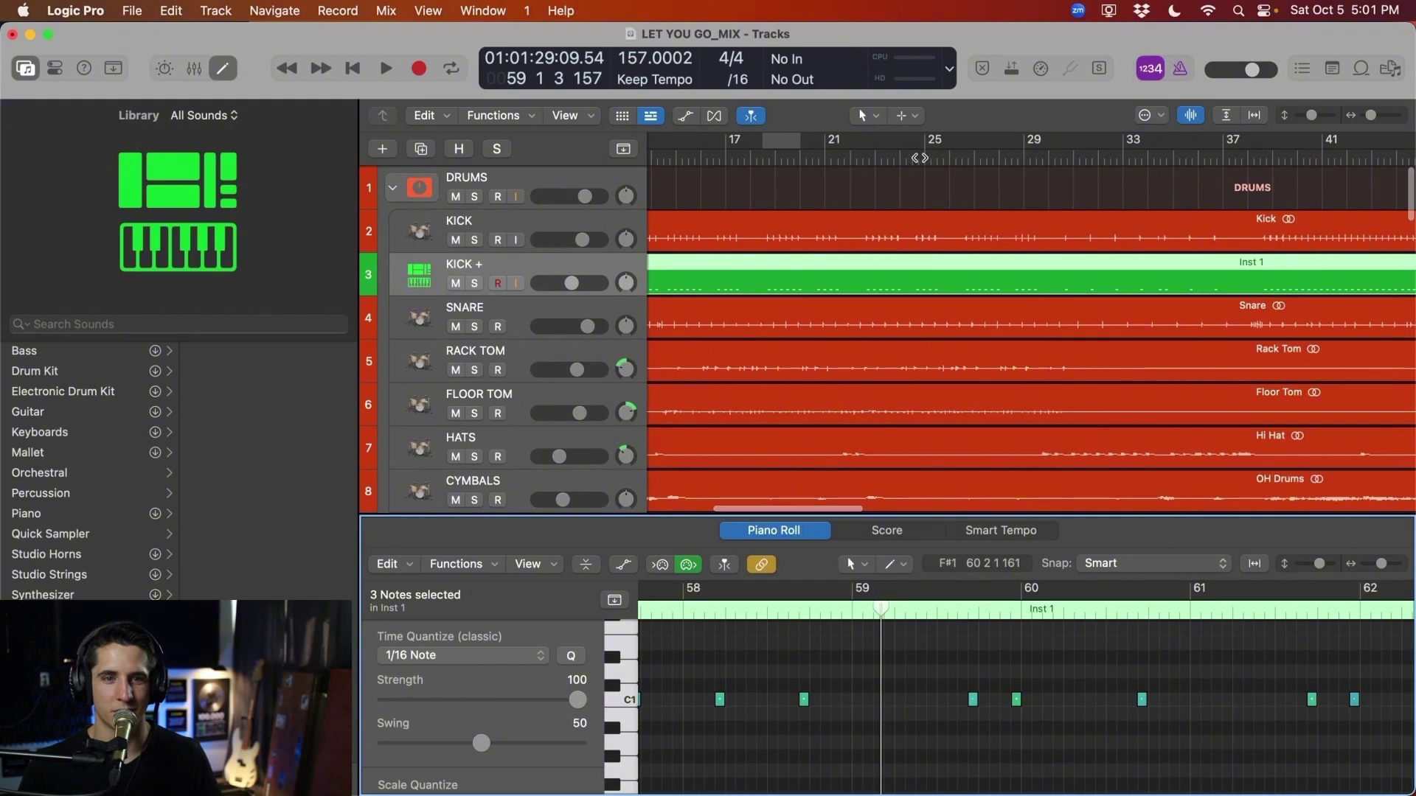
scroll(1155, 241, "right", 20)
left_click(812, 166)
key("space")
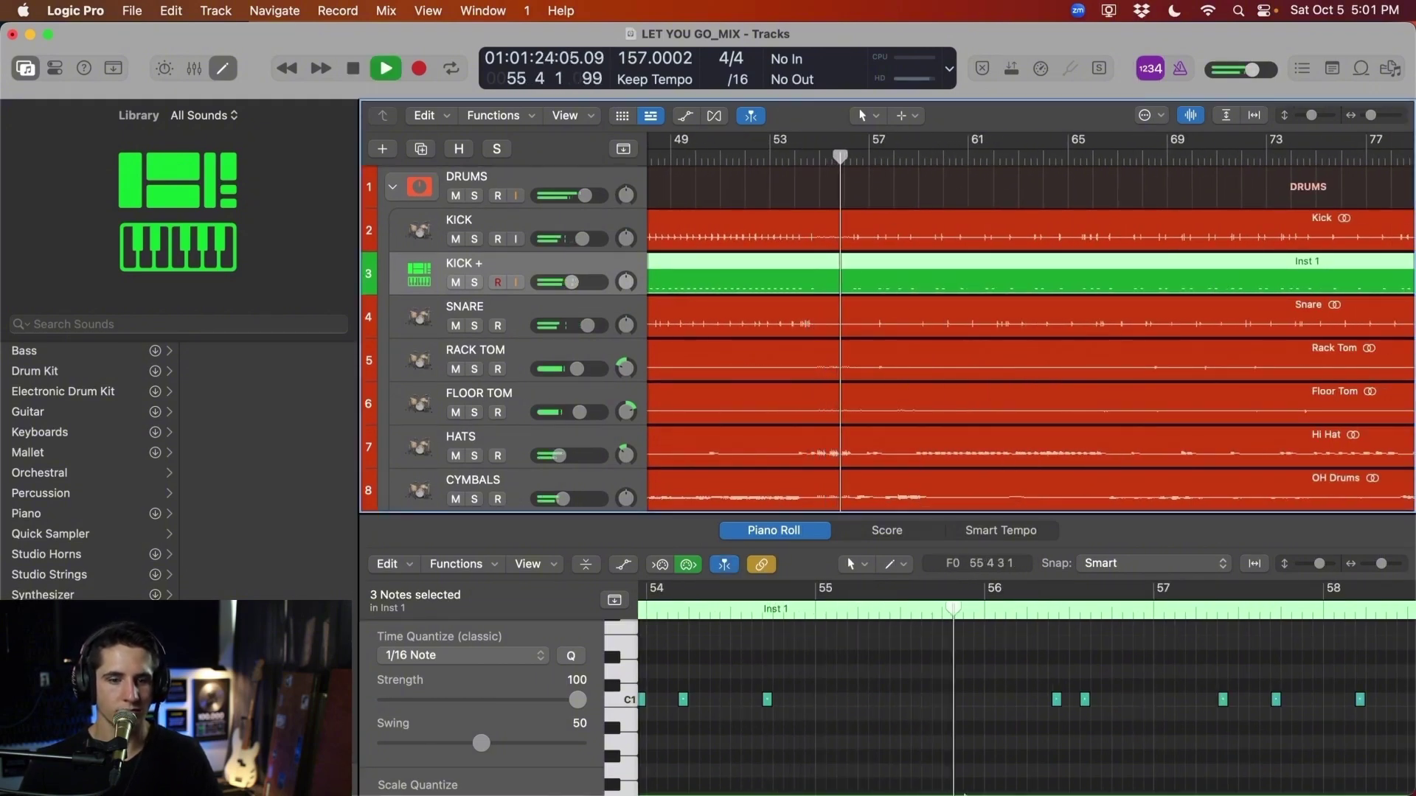
key("space")
Select every note in the region and raise all velocities to 110
left_click(1056, 699)
key("super+a")
left_click_drag(1058, 706, 1055, 553)
Deselect the notes and show a Note Velocity lane below the Piano Roll
left_click(1047, 673)
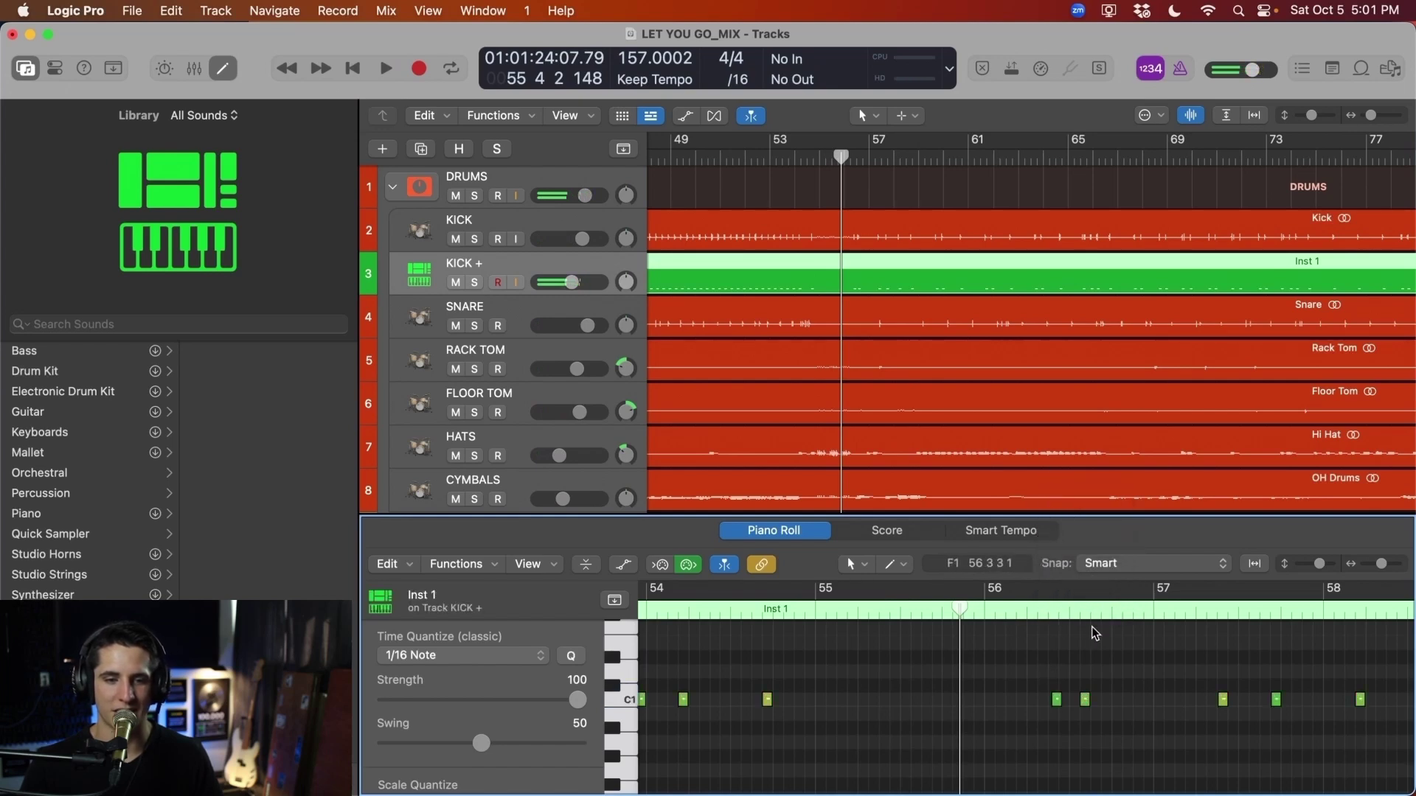
scroll(1184, 649, "down", 10)
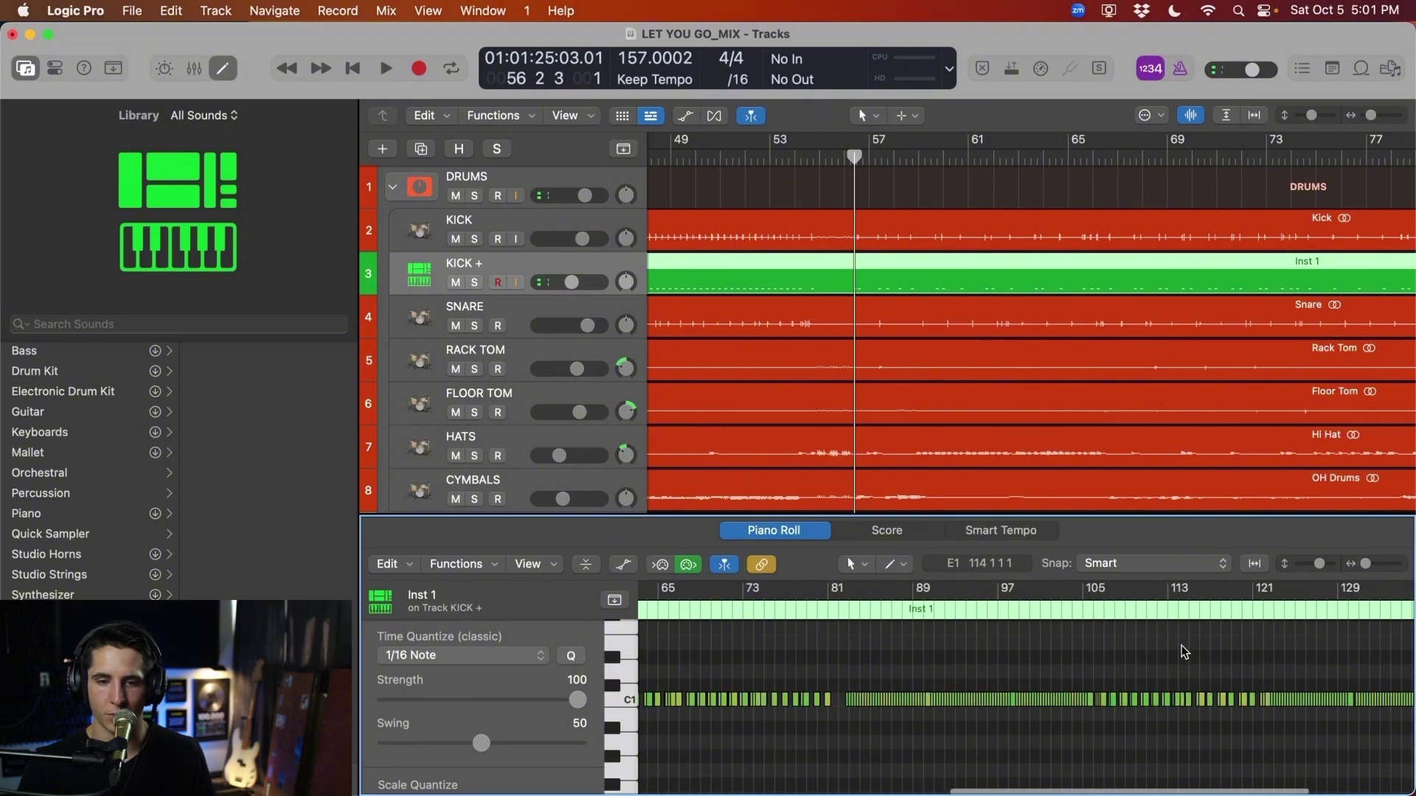
scroll(1031, 686, "up", 1)
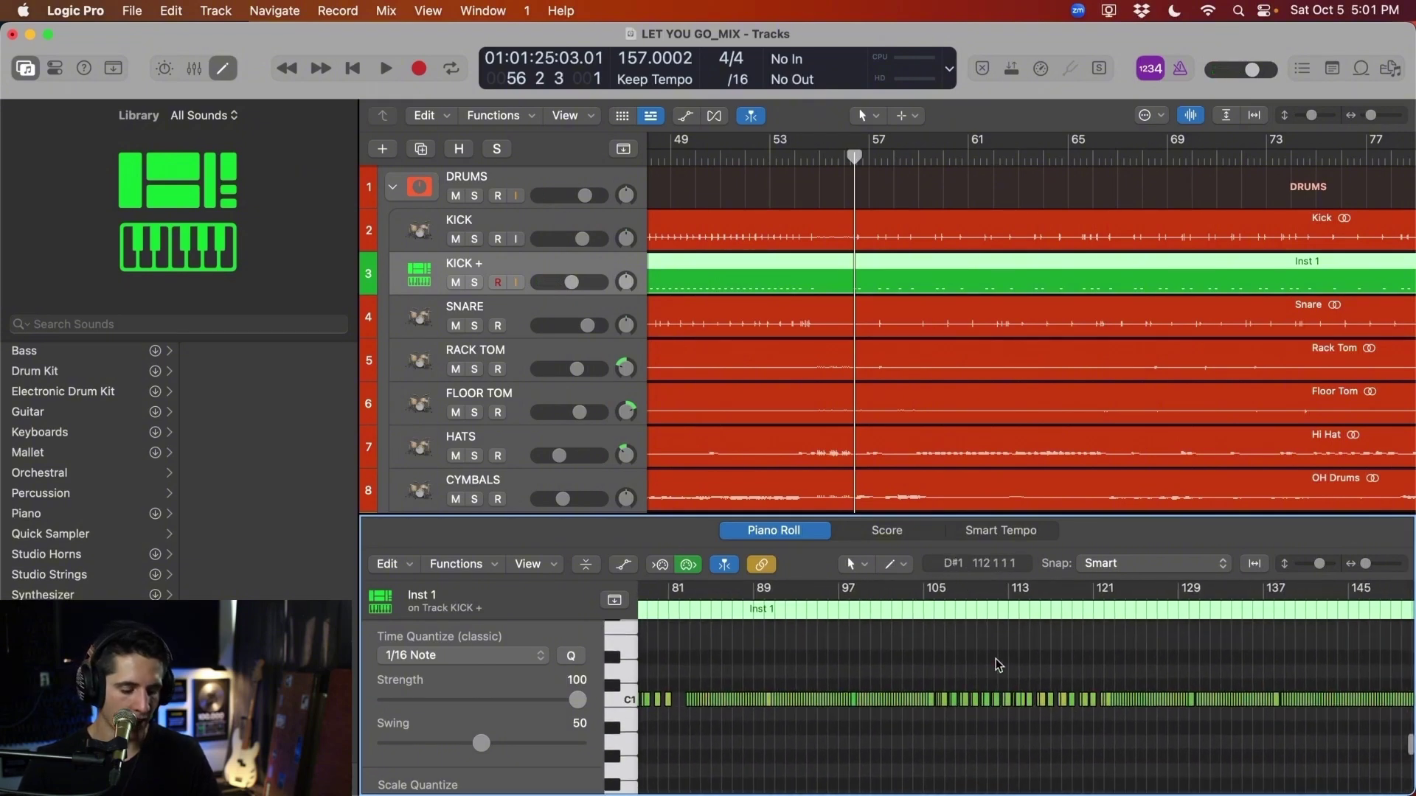
key("a")
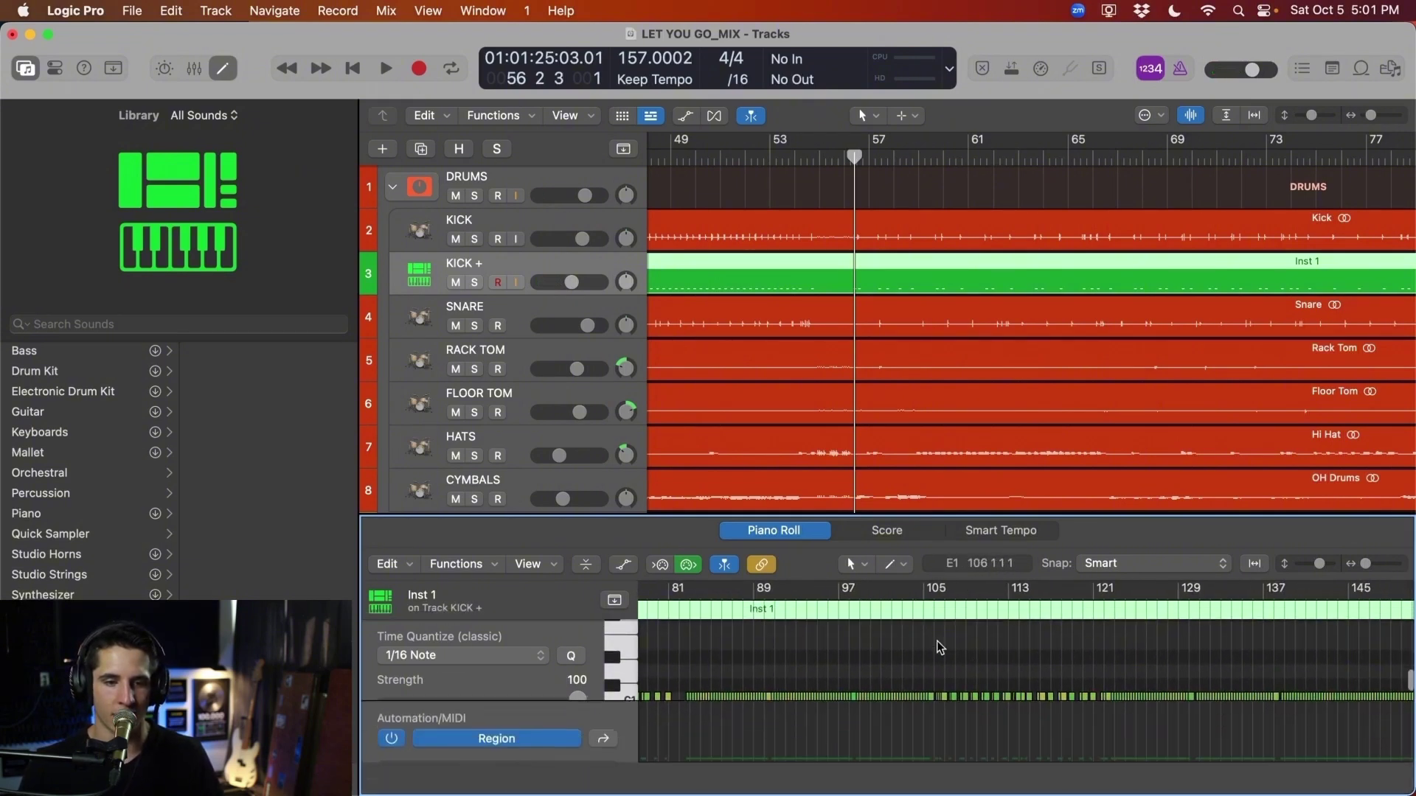
key("a")
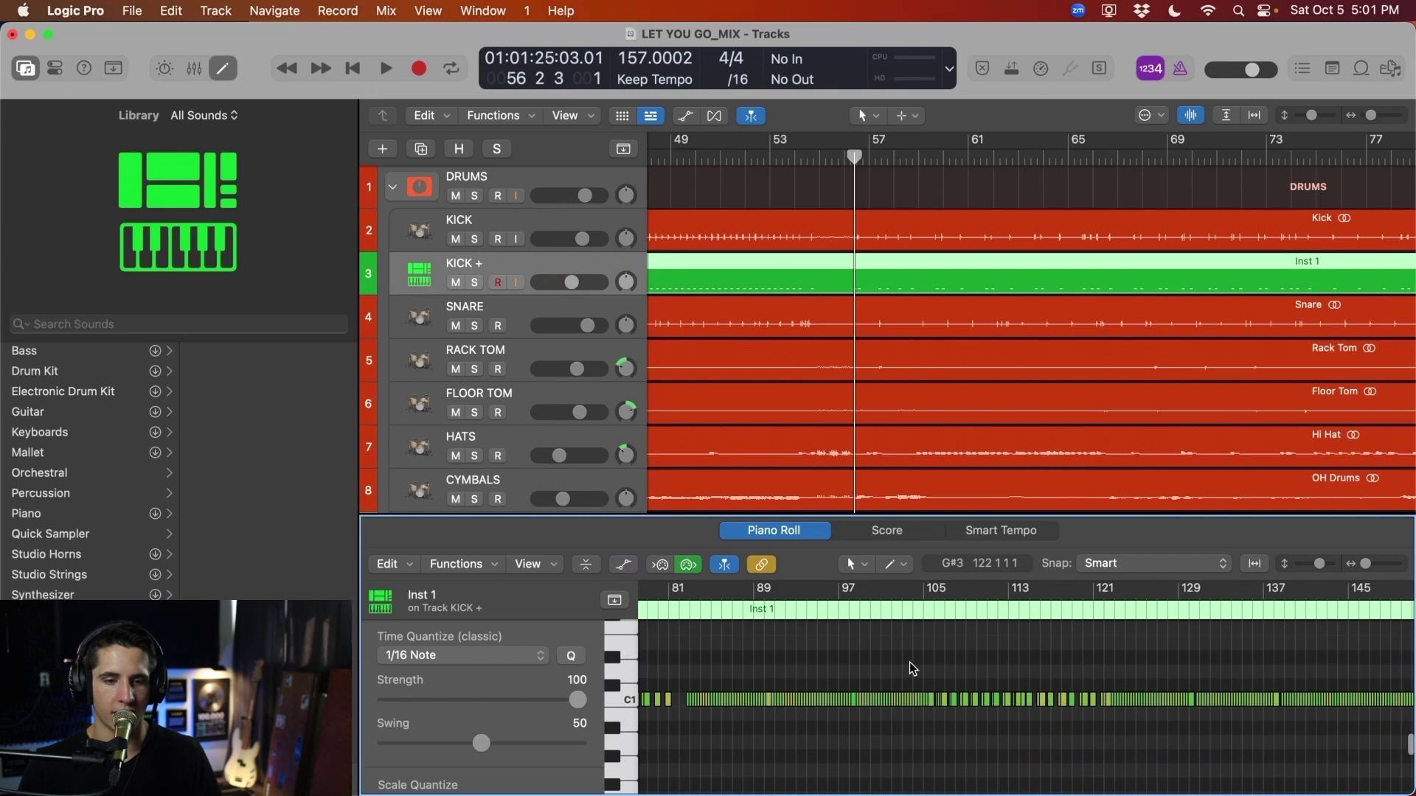
scroll(784, 688, "down", 4)
scroll(784, 687, "up", 4)
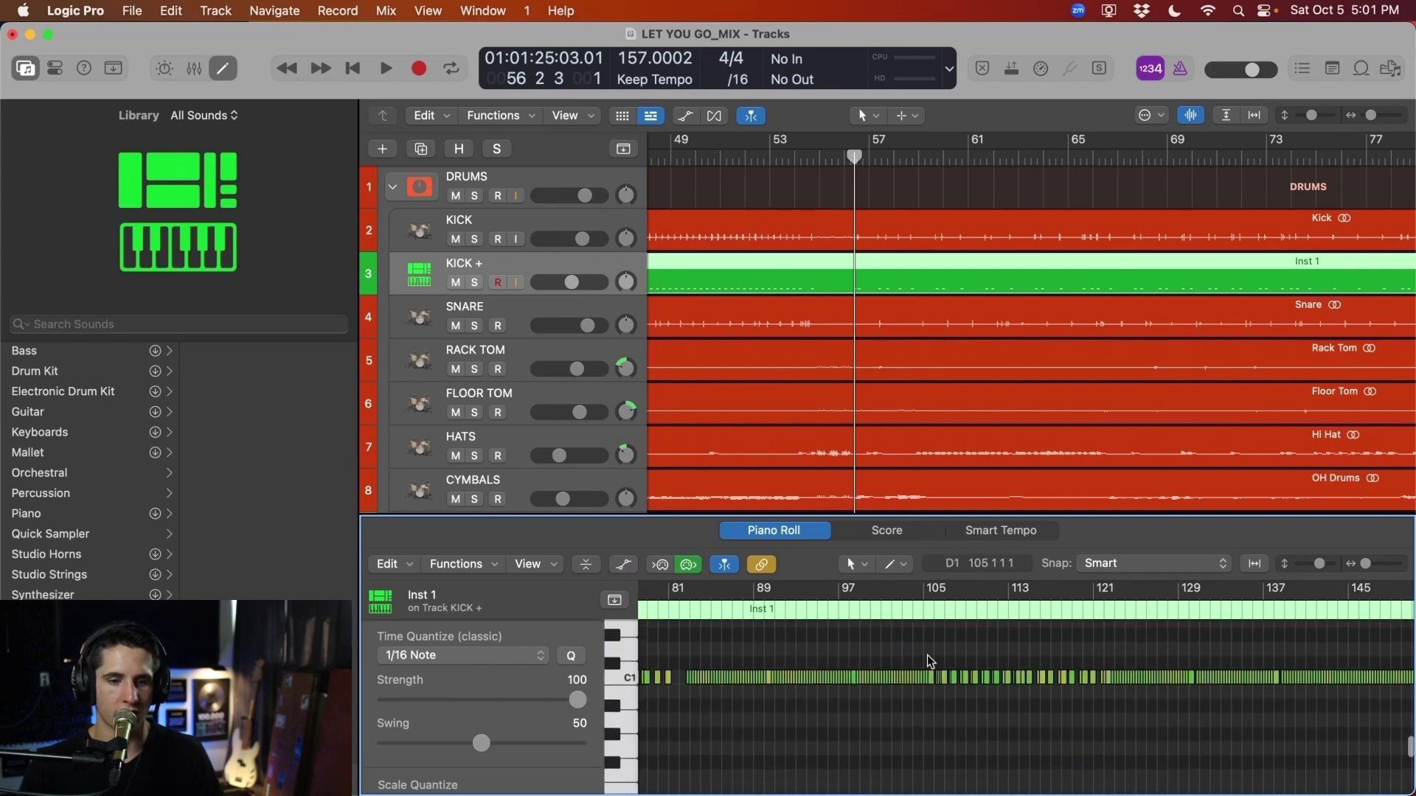
key("a")
scroll(861, 749, "down", 3)
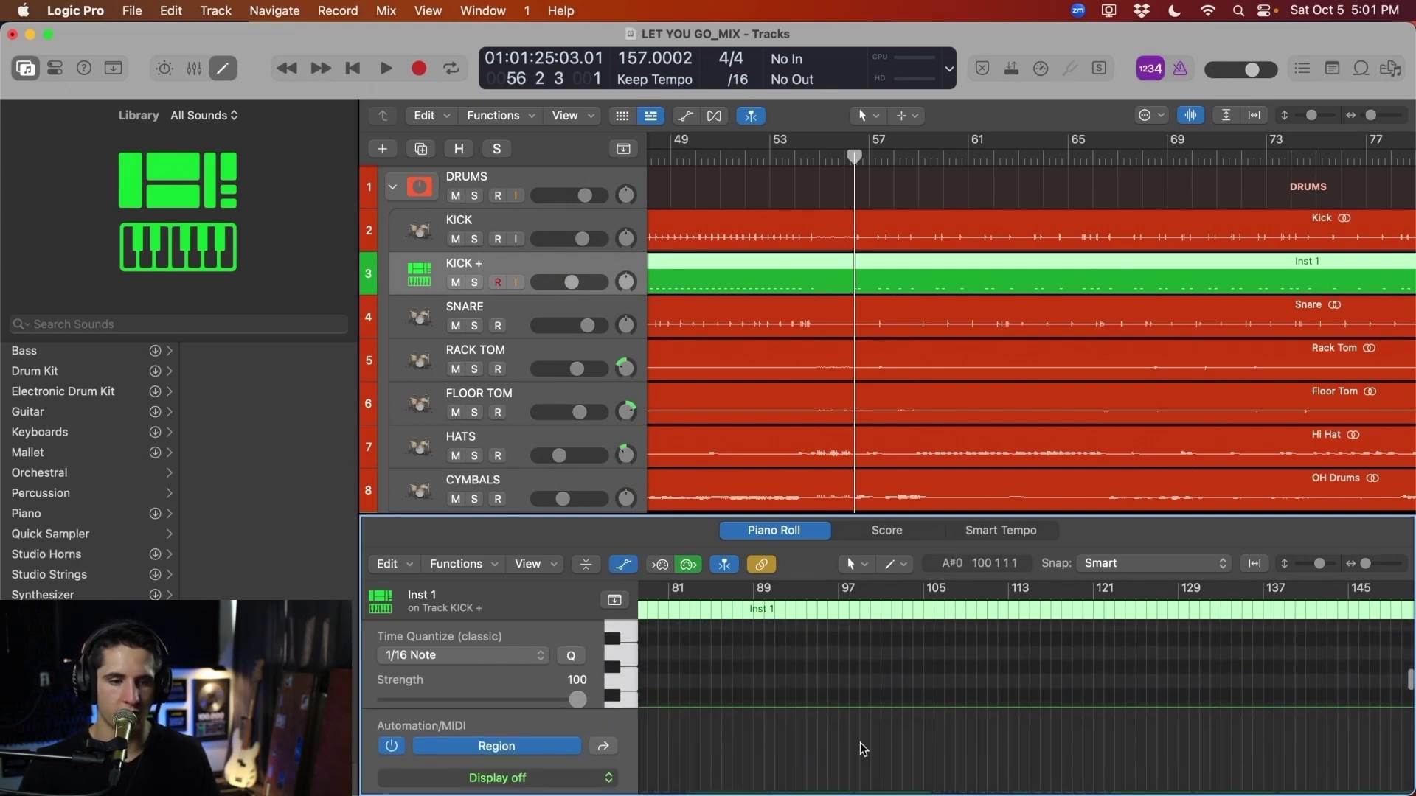
left_click(568, 779)
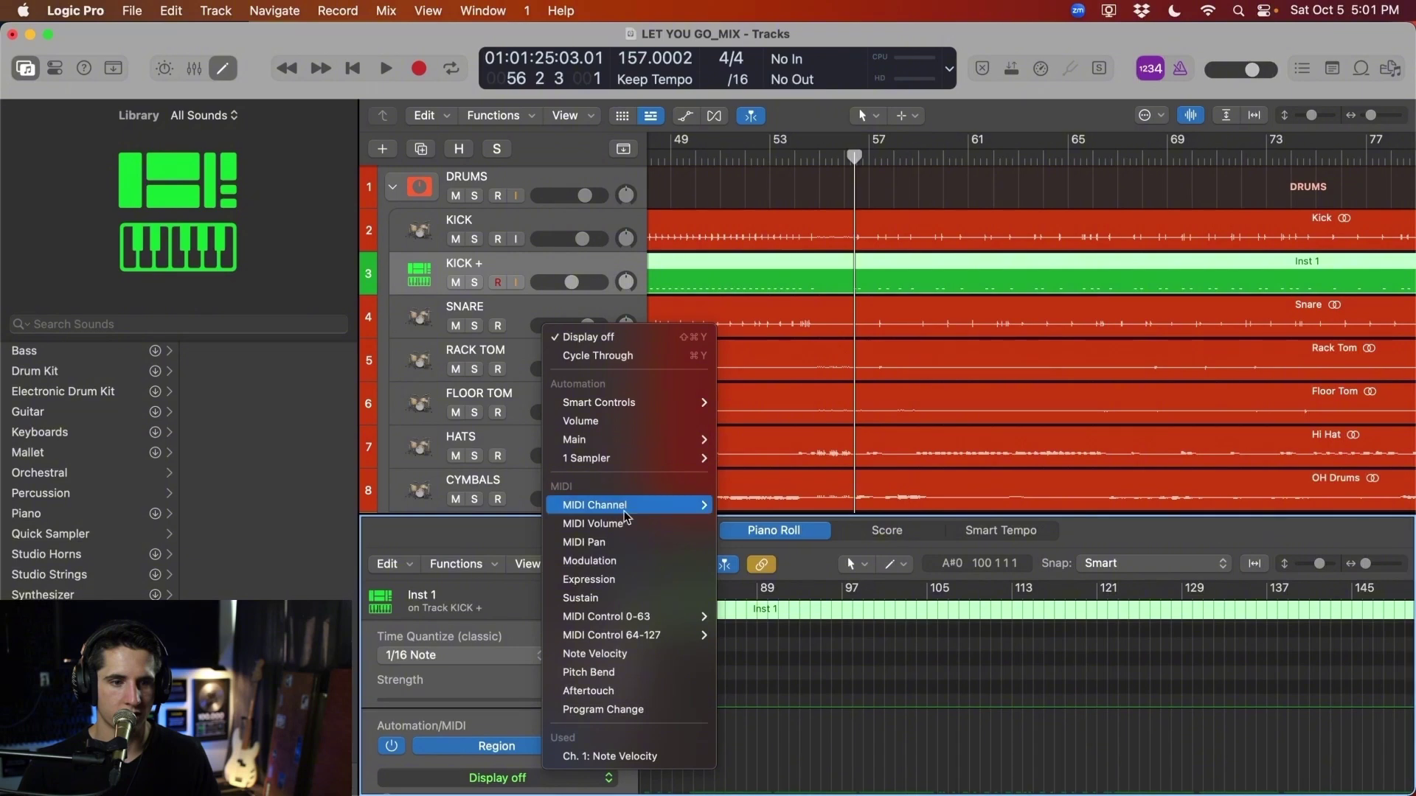
left_click(633, 654)
Select all velocities in the lane, drag them lower, then return focus to the track list
scroll(982, 759, "left", 15)
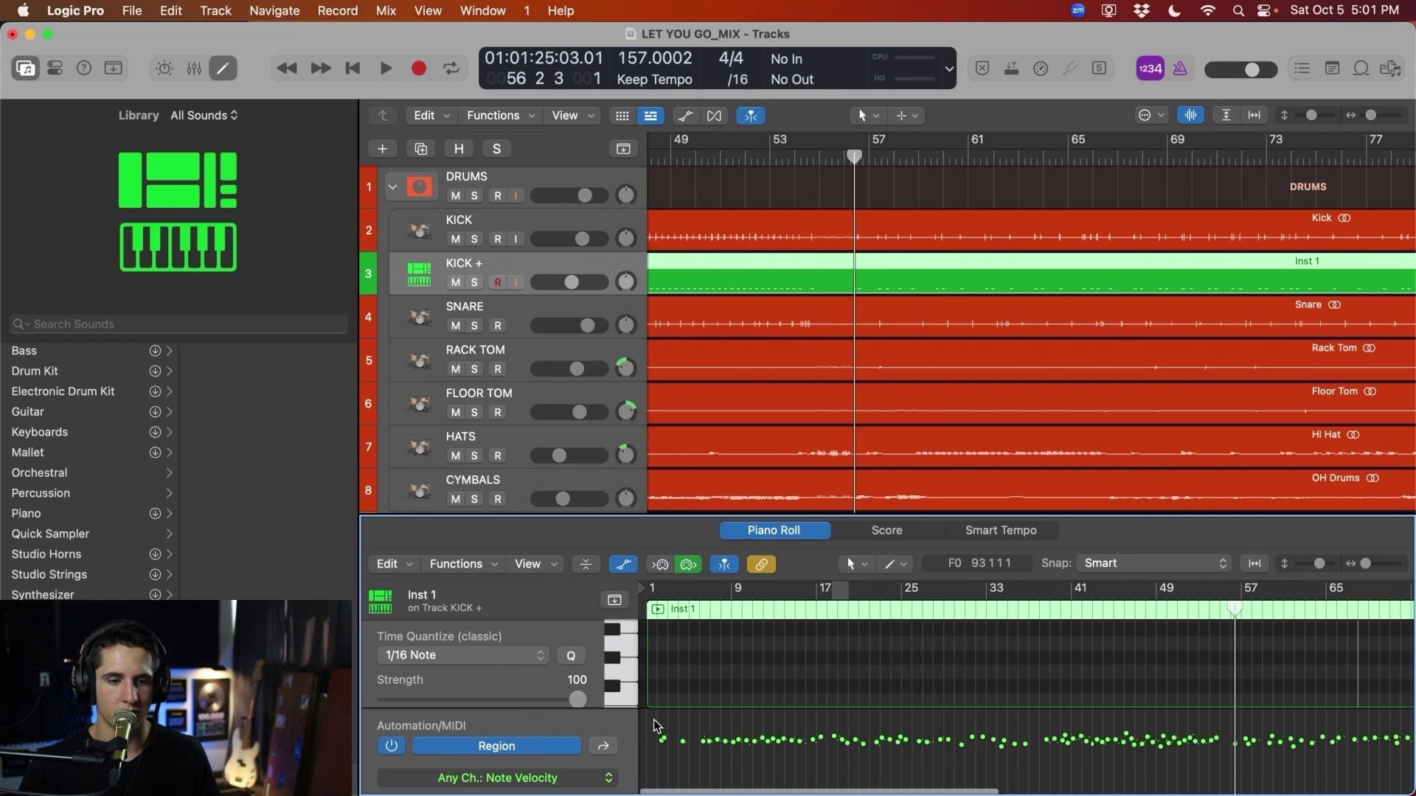
left_click_drag(655, 720, 1412, 723)
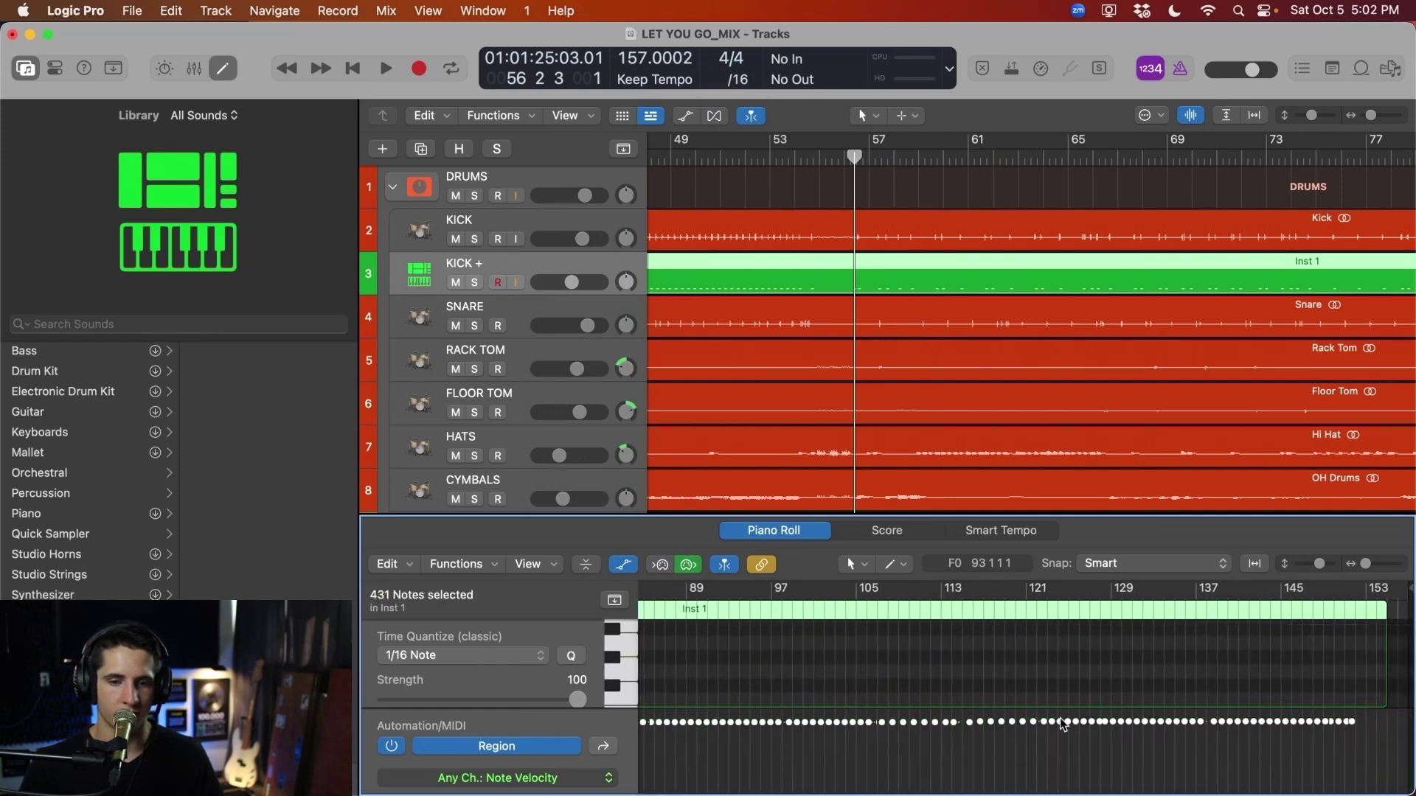
left_click_drag(1061, 721, 1072, 742)
left_click(1084, 750)
scroll(1275, 730, "left", 10)
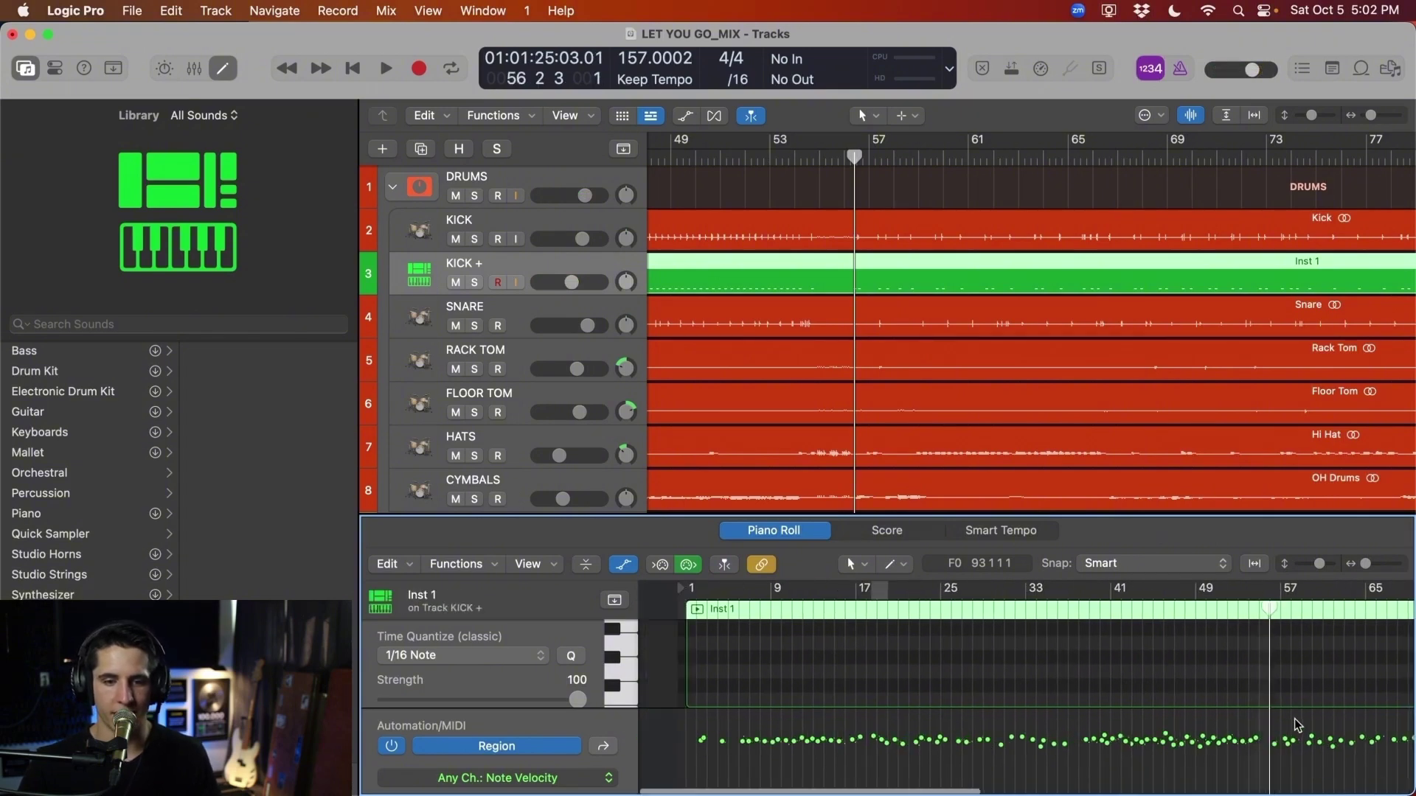
scroll(1296, 725, "left", 2)
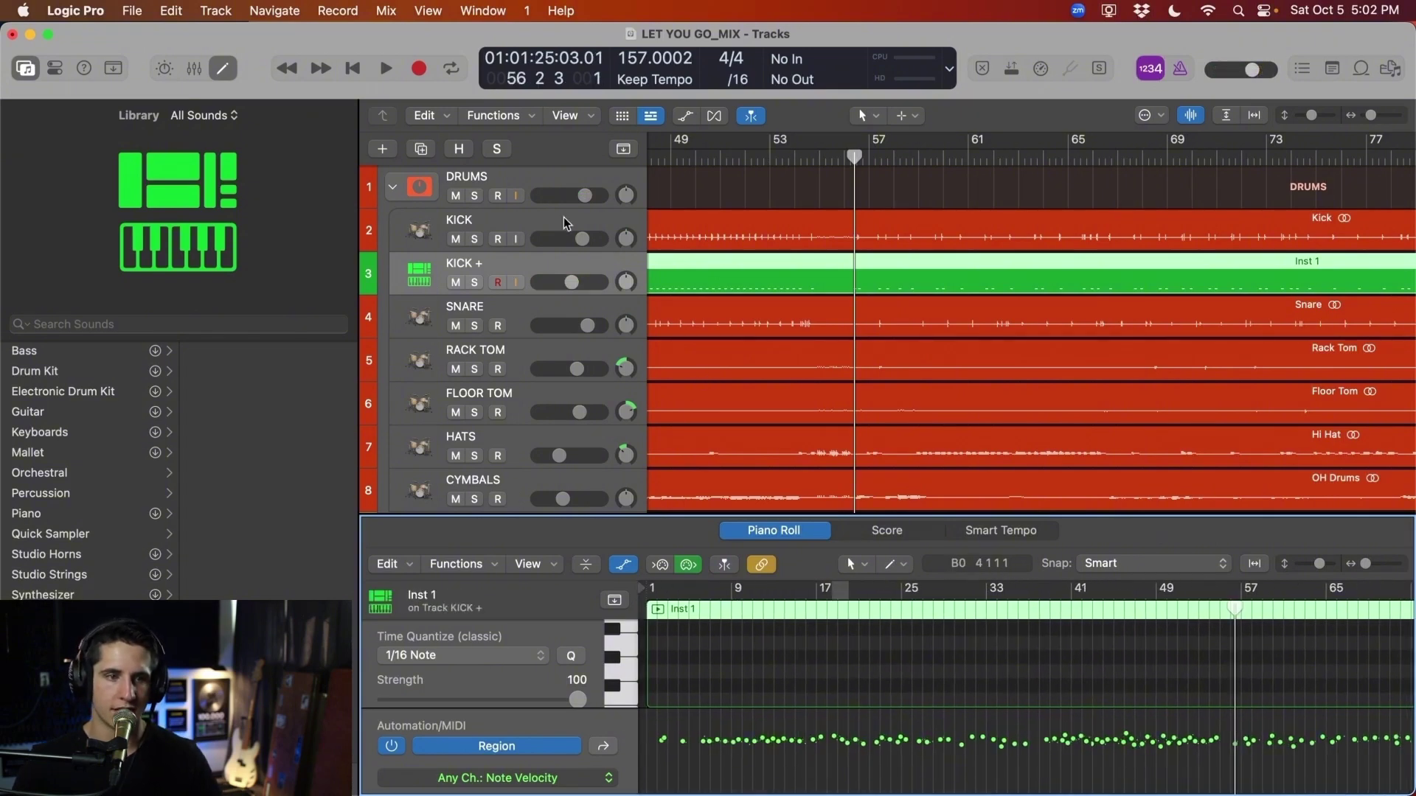
left_click(548, 265)
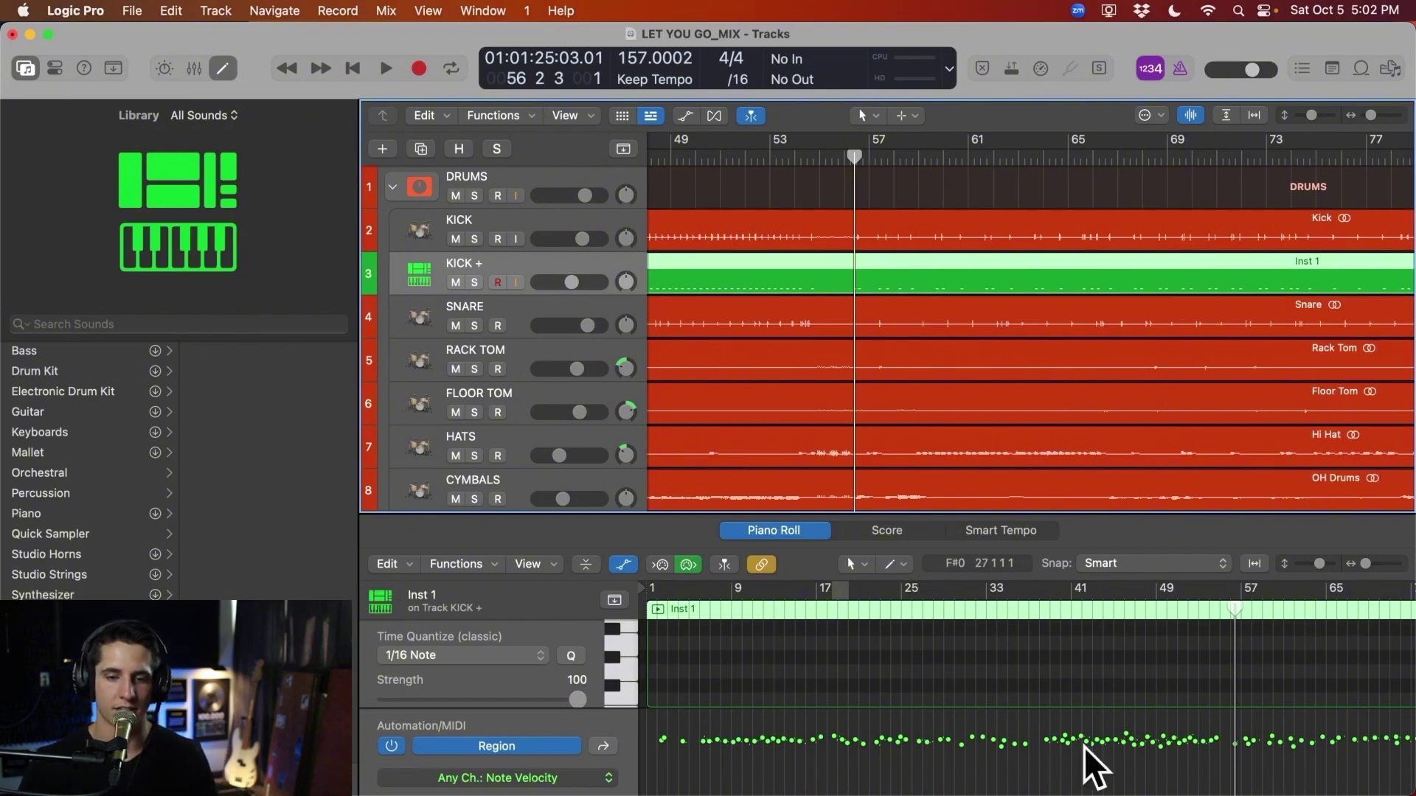
Close the Piano Roll, select the Inst 1 region on KICK +, and show the Mixer
left_click(223, 67)
left_click(740, 191)
left_click(727, 276)
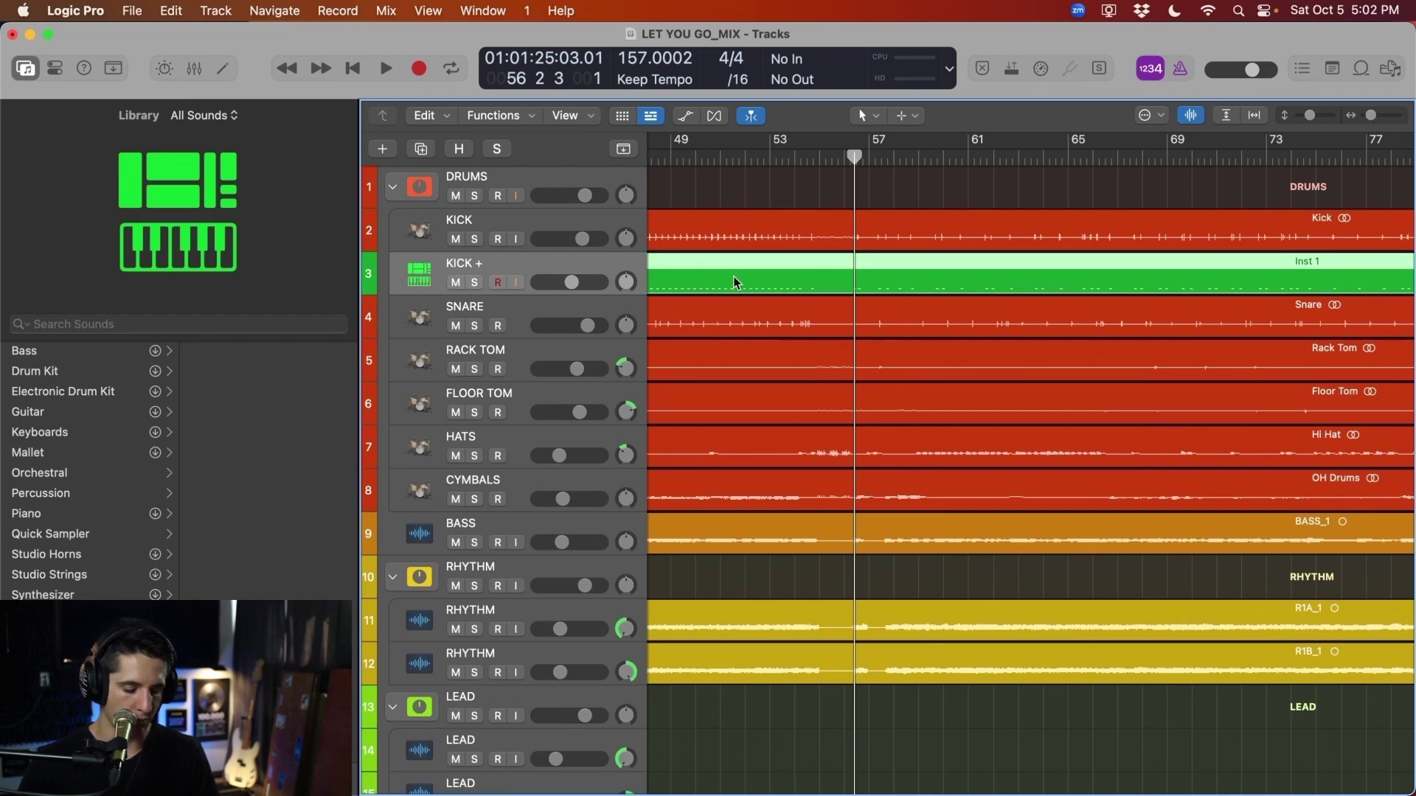
key("x")
Open and close the KICK + Sampler instrument window to inspect it
scroll(523, 523, "up", 5)
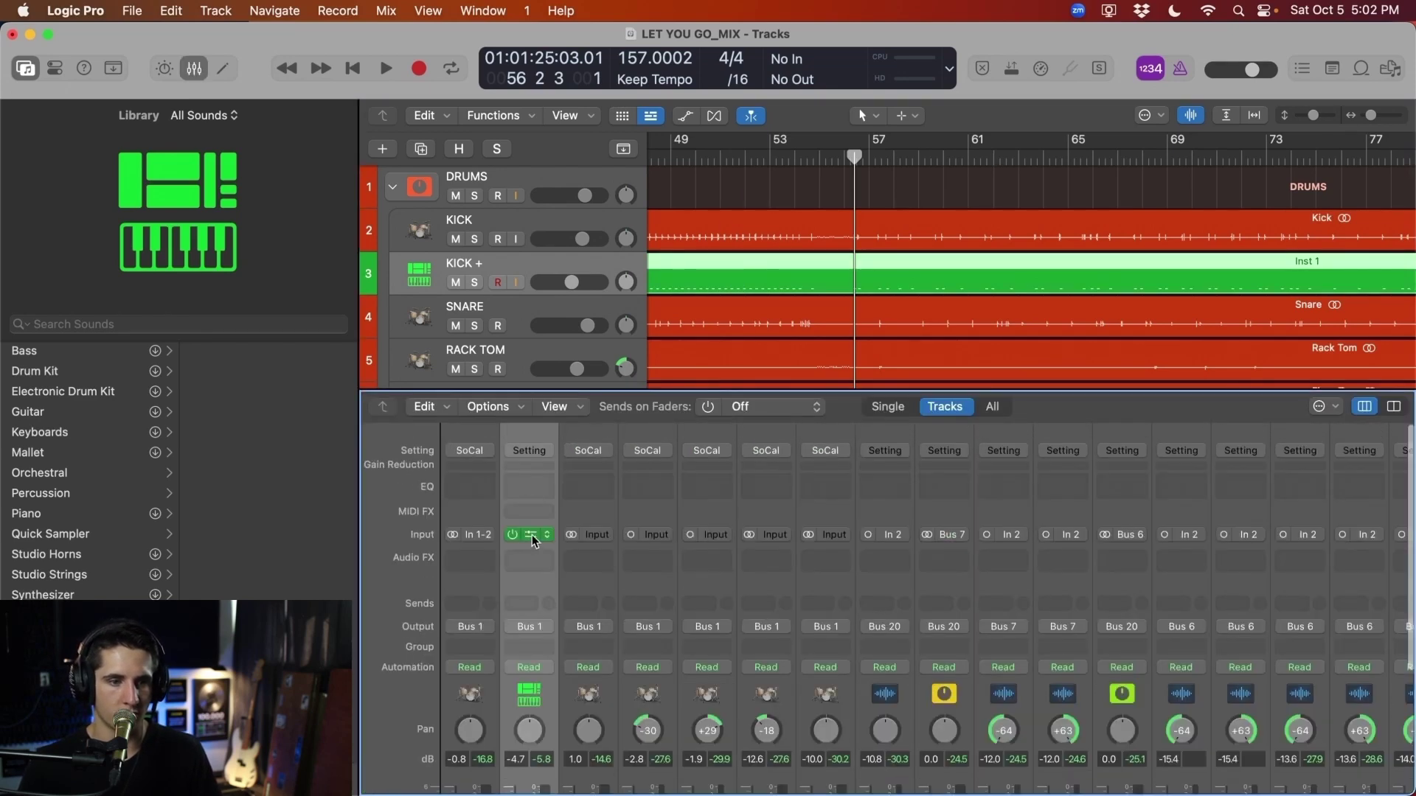
key("v")
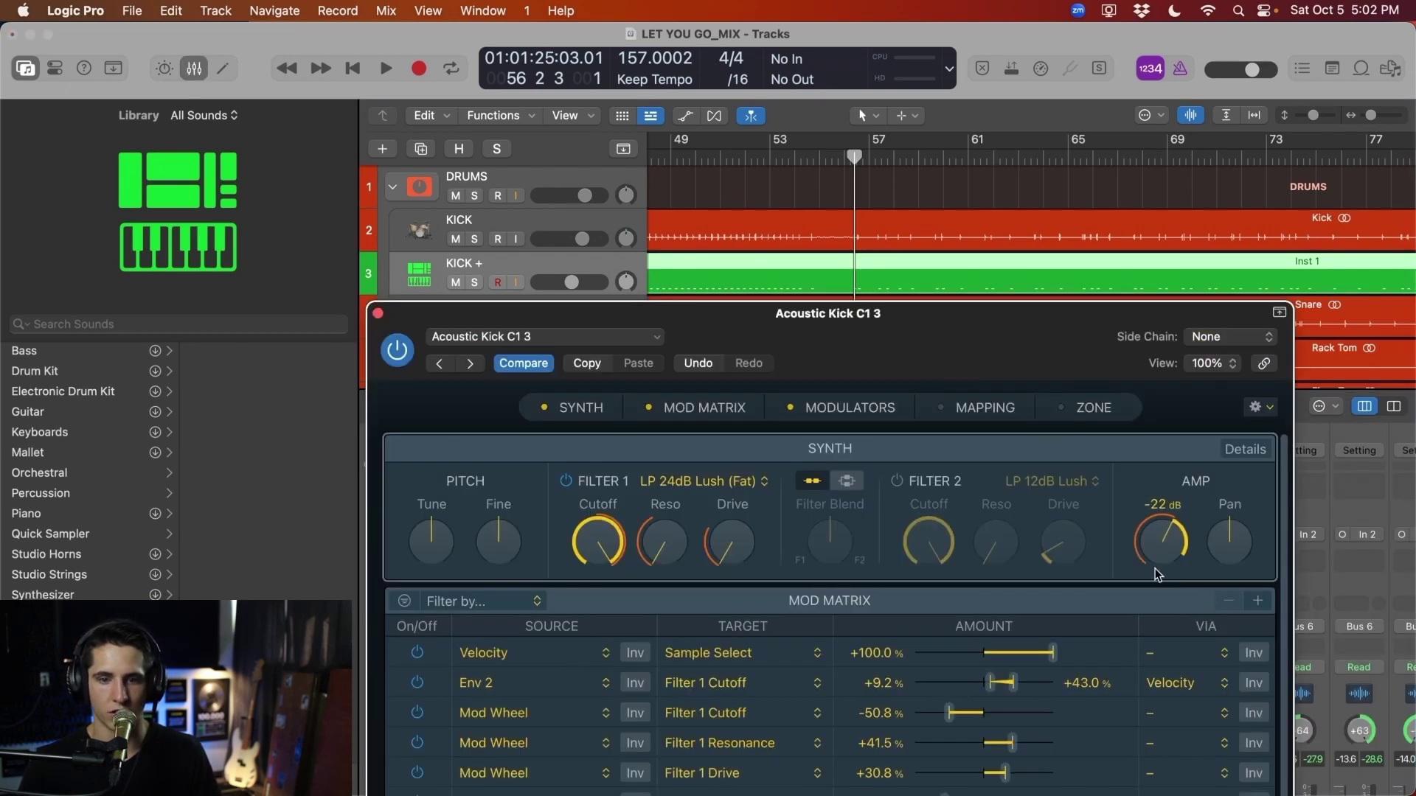
key("v")
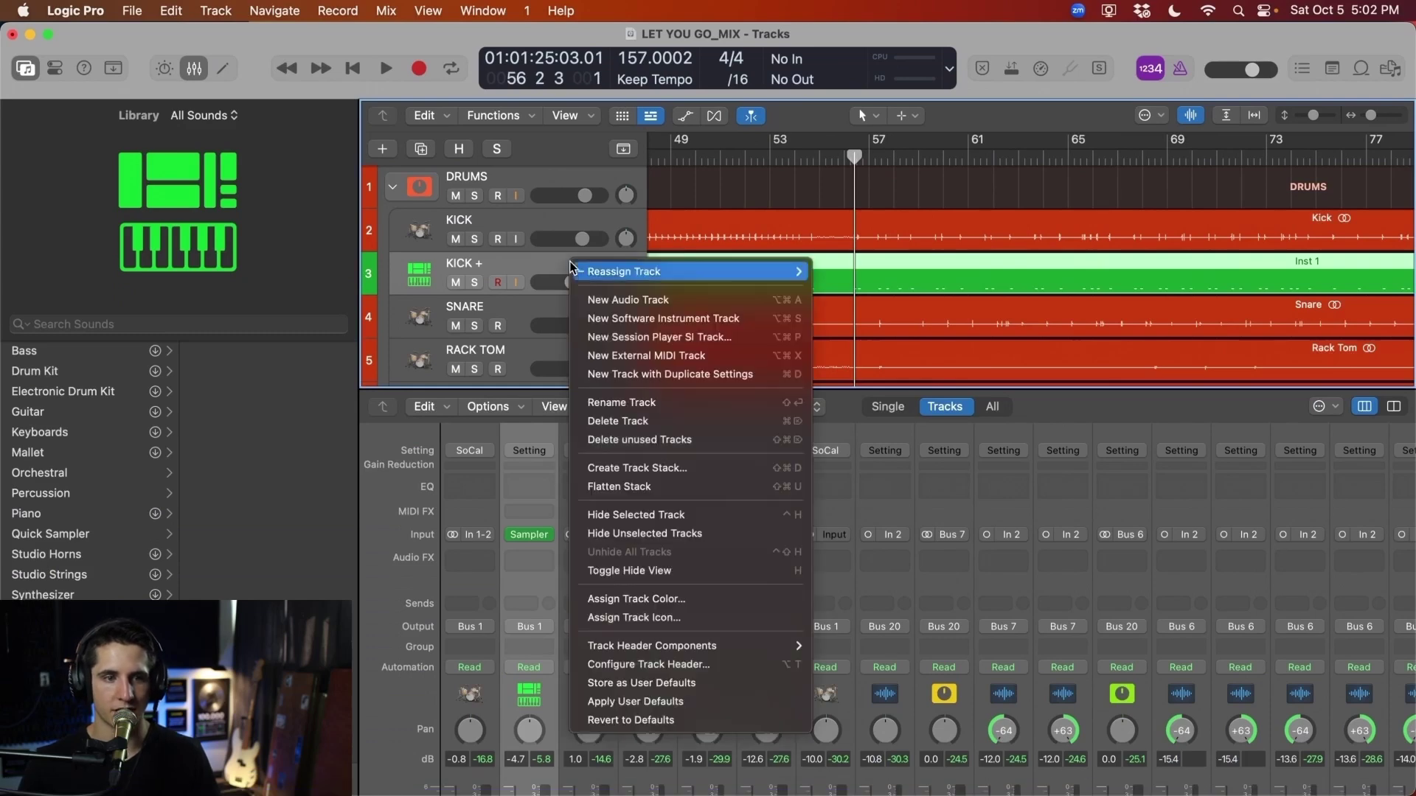
Bounce the Inst 1 region in place to a new track named KICK SAMPLE, muting the original
right_click(909, 280)
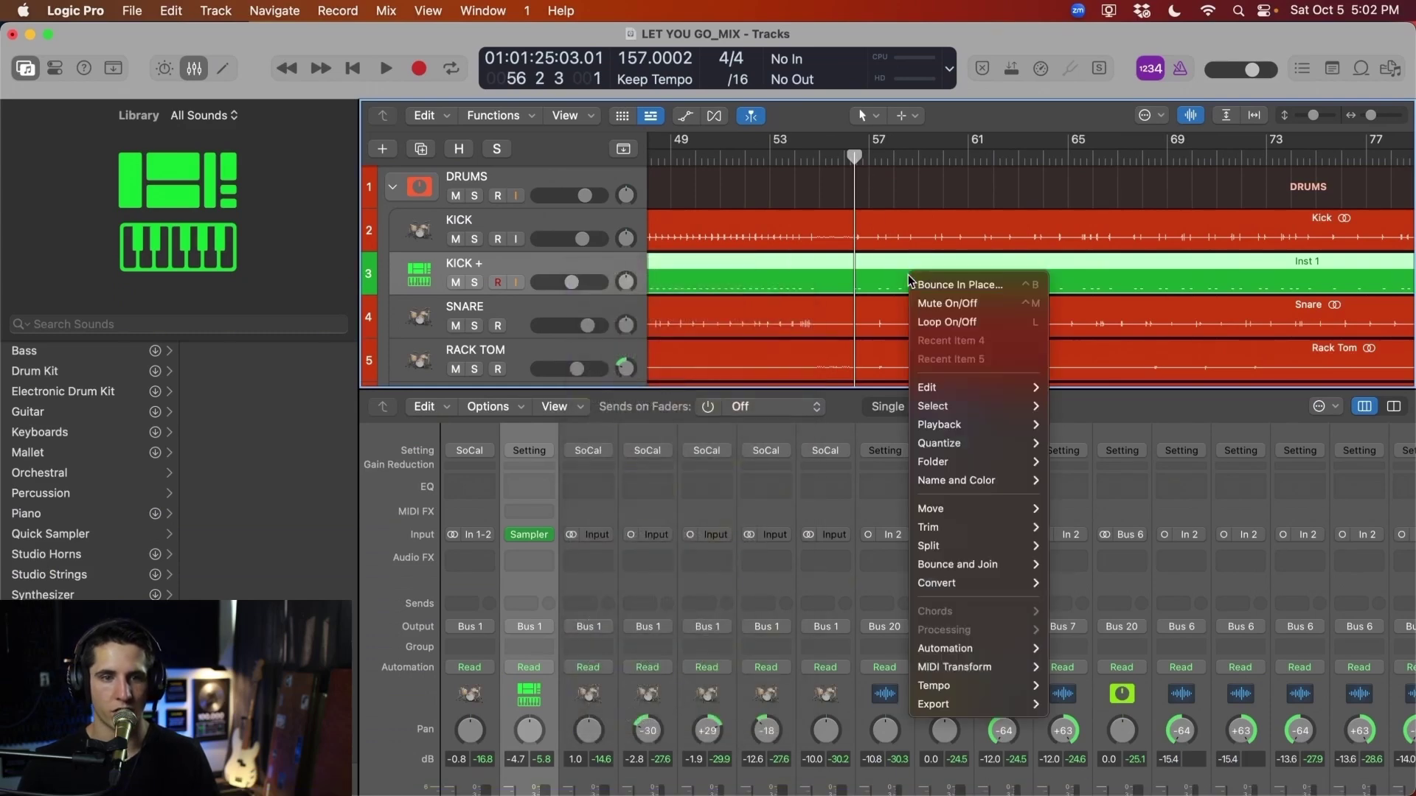
left_click(960, 287)
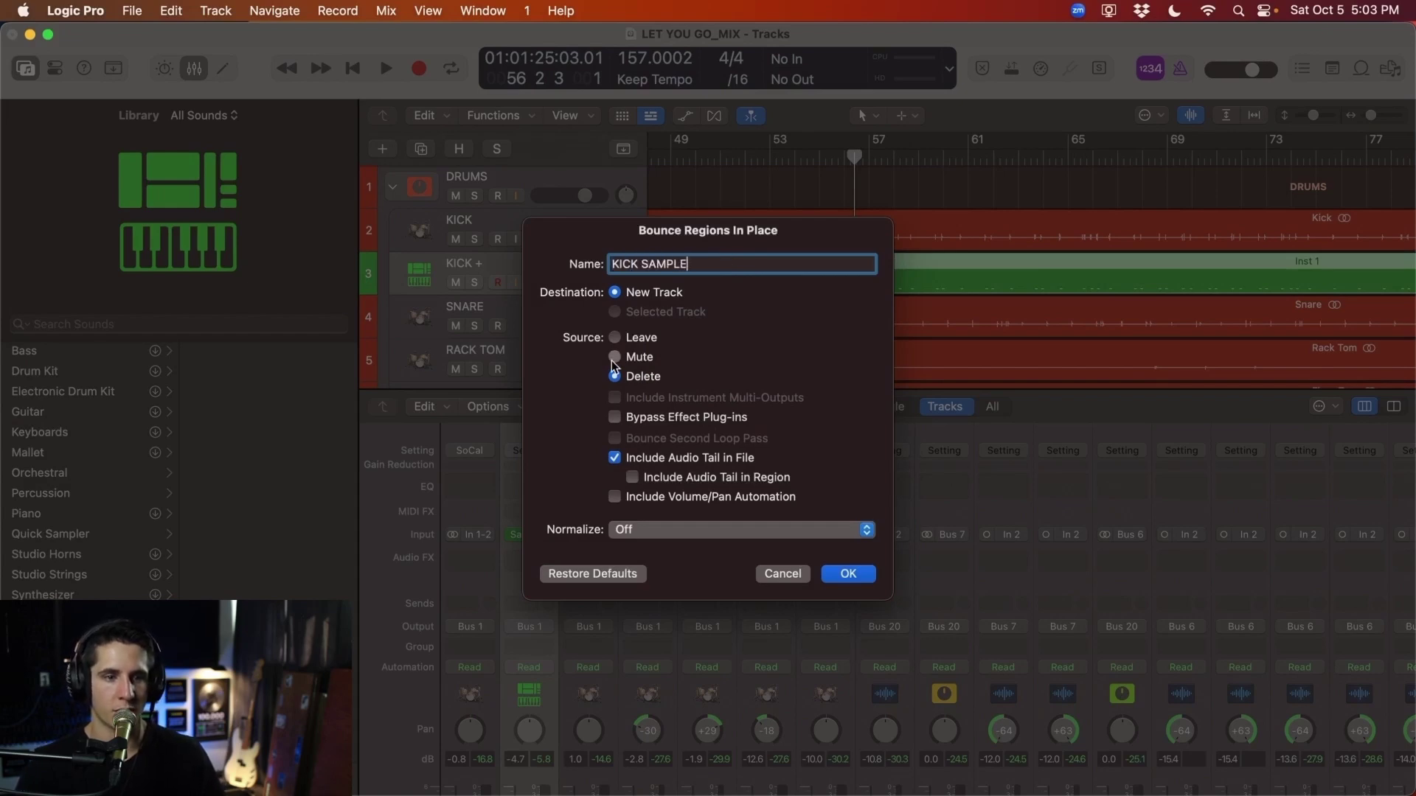
left_click(848, 574)
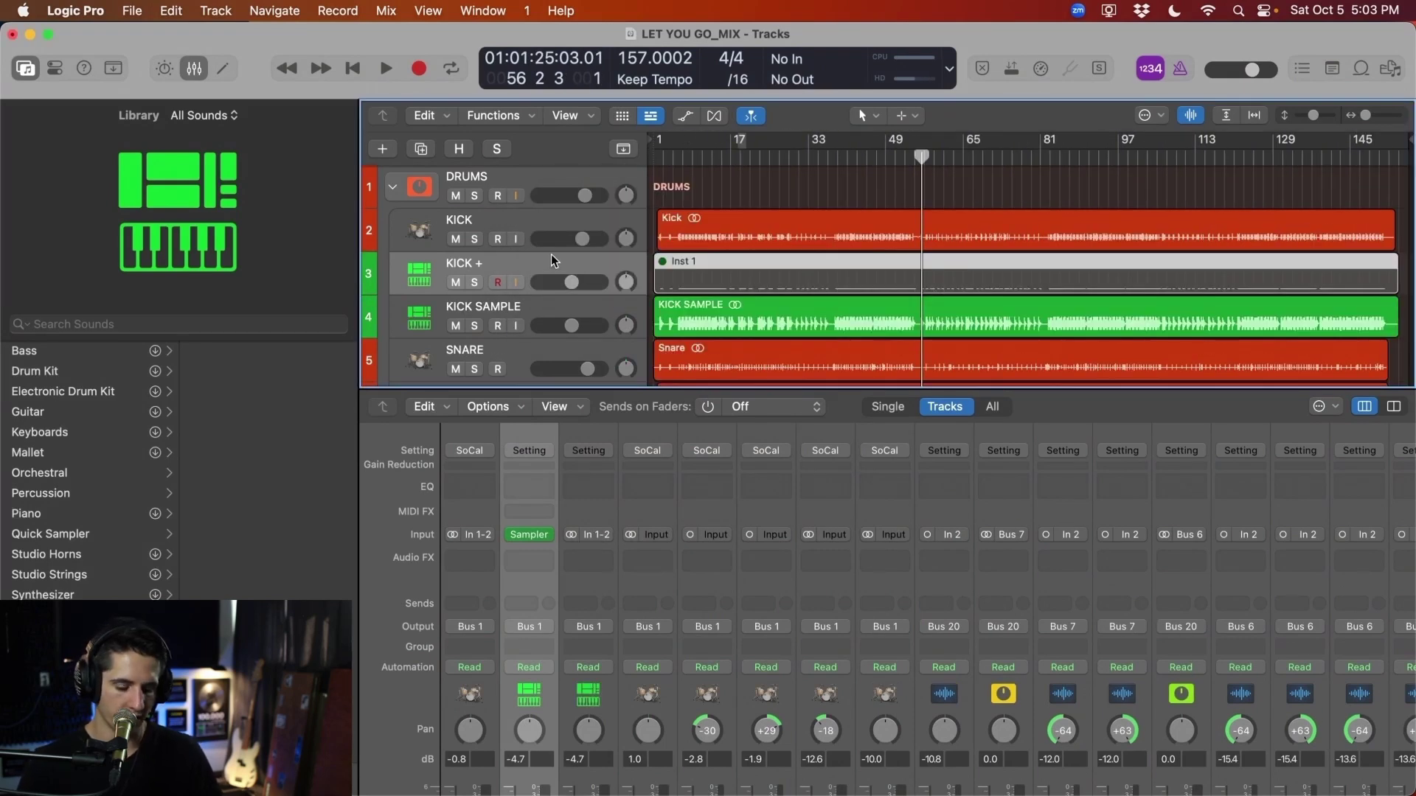
Hide the KICK + track and zoom in on the KICK SAMPLE region around bars 6–16
key("h")
key("h")
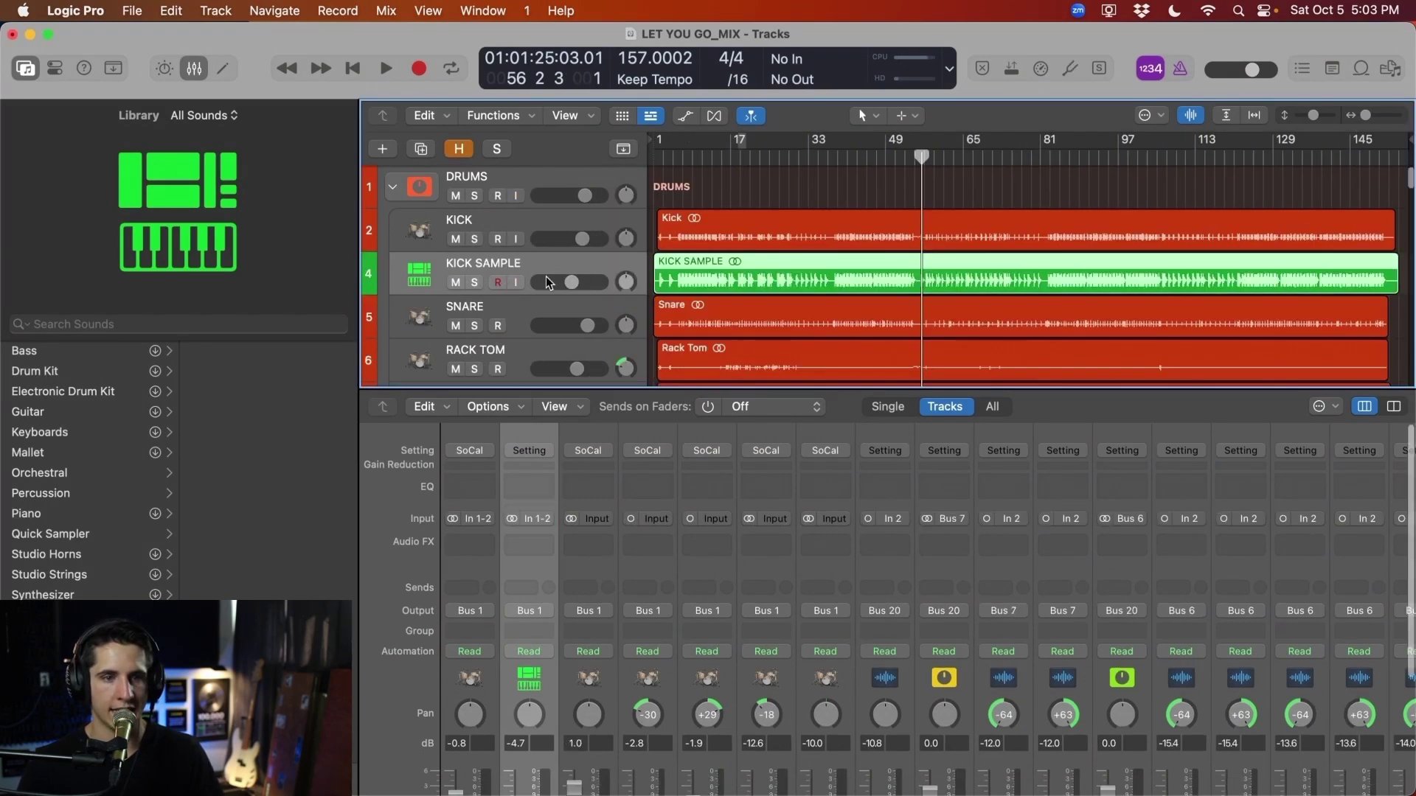
left_click(686, 157)
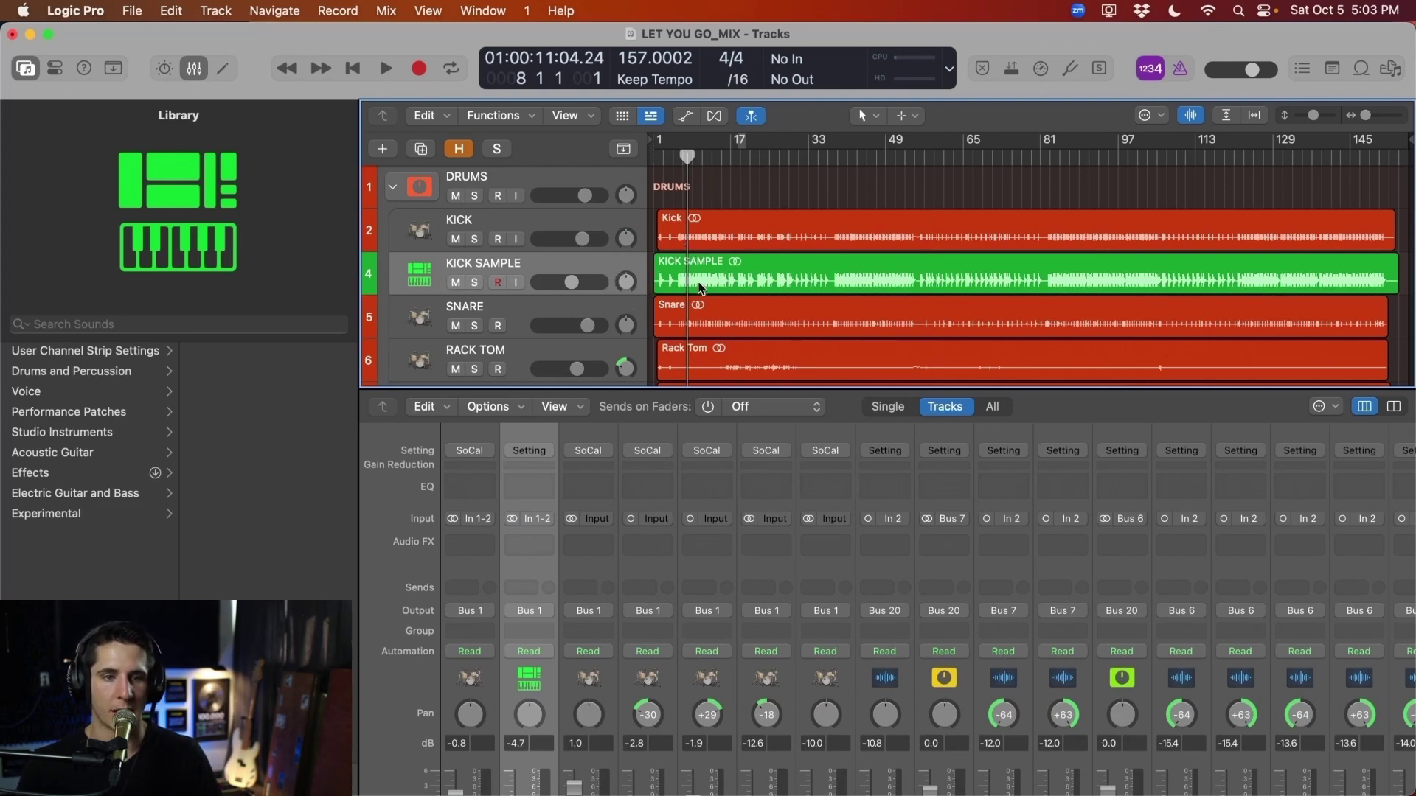
left_click(555, 271)
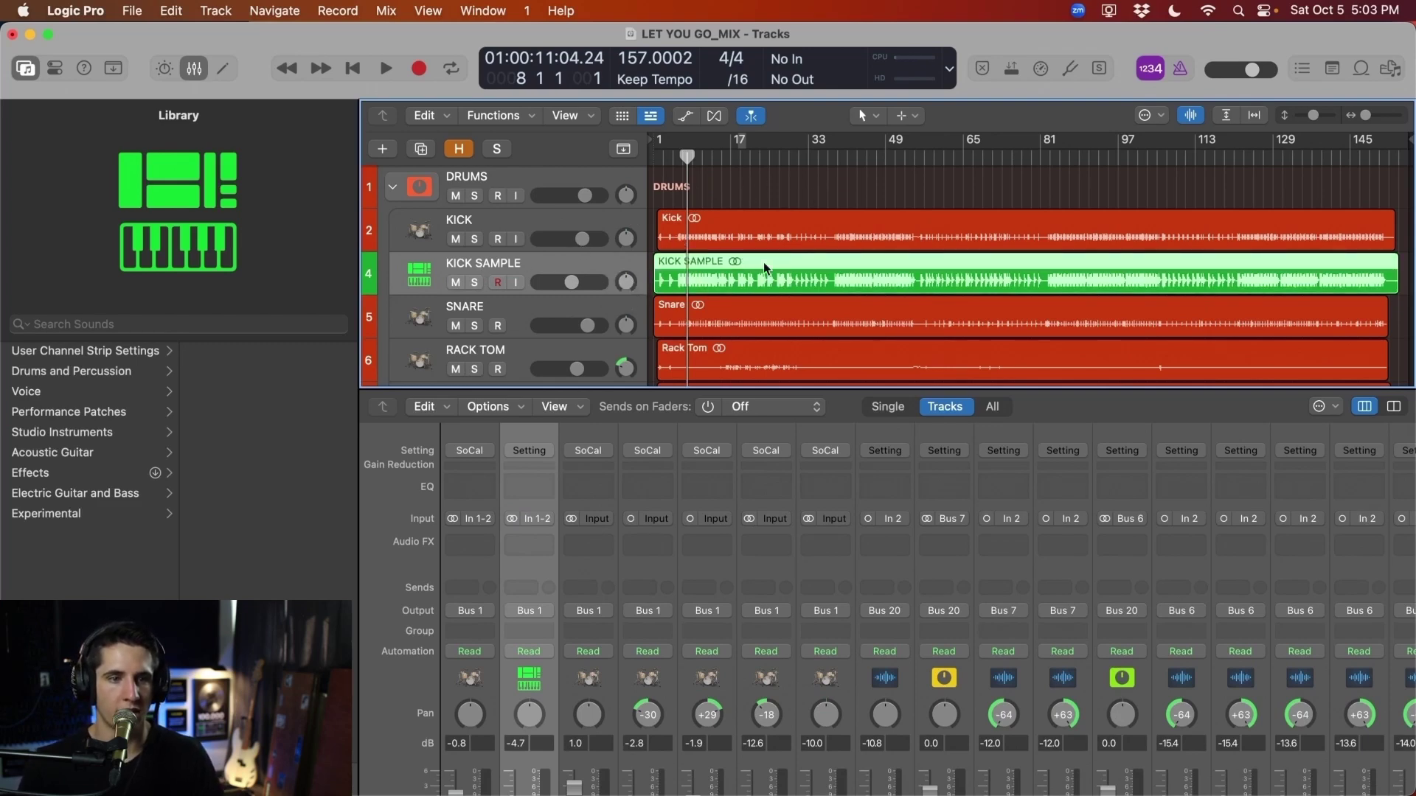
key("super+Right")
key("super+Right")
key("super+Right")
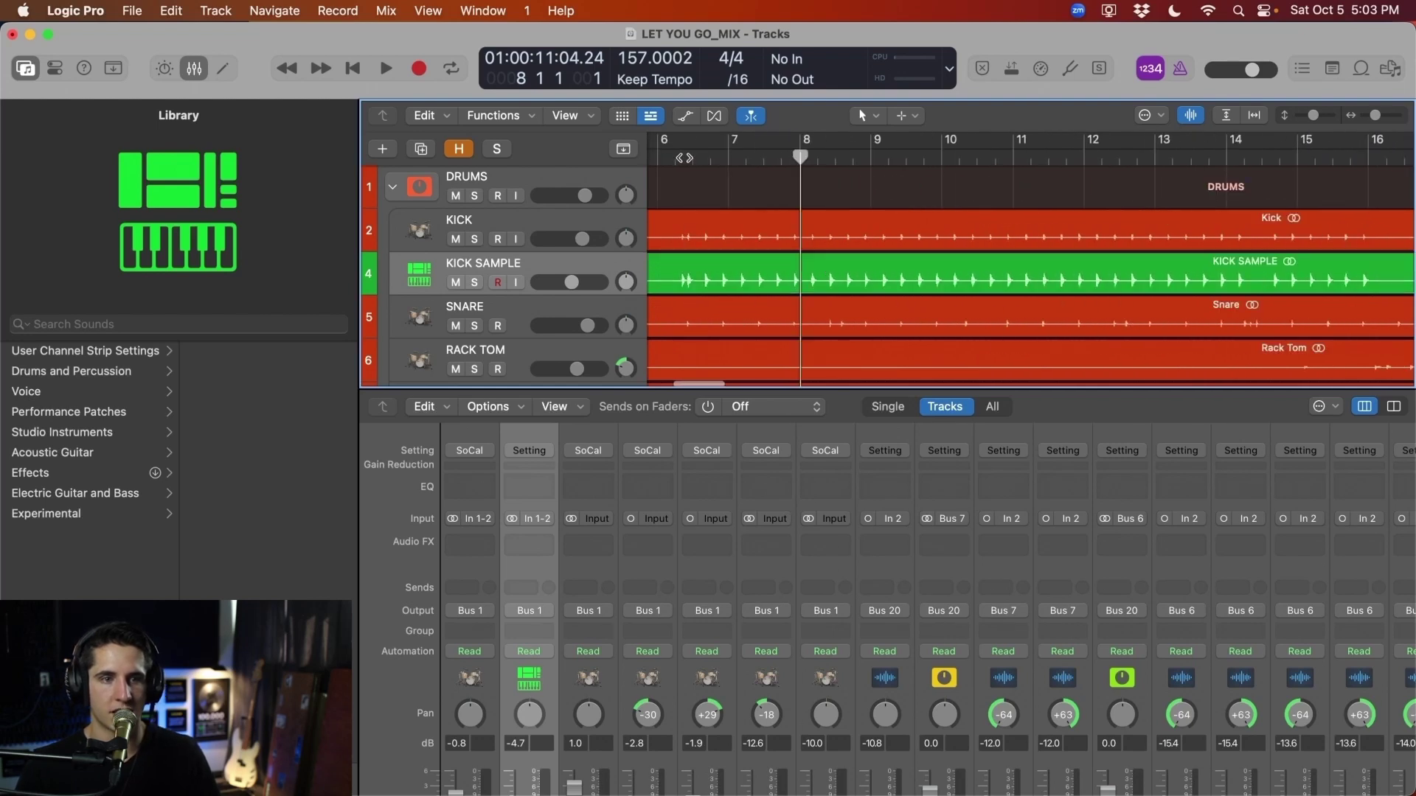
Balance KICK SAMPLE's level against KICK during playback, settling around -4.9 dB
mouse_move(571, 282)
left_mouse_down()
mouse_move(547, 282)
mouse_move(567, 282)
mouse_move(580, 239)
mouse_move(572, 282)
left_mouse_up()
key("space")
left_click(581, 239, "shift")
left_click(582, 238, "shift")
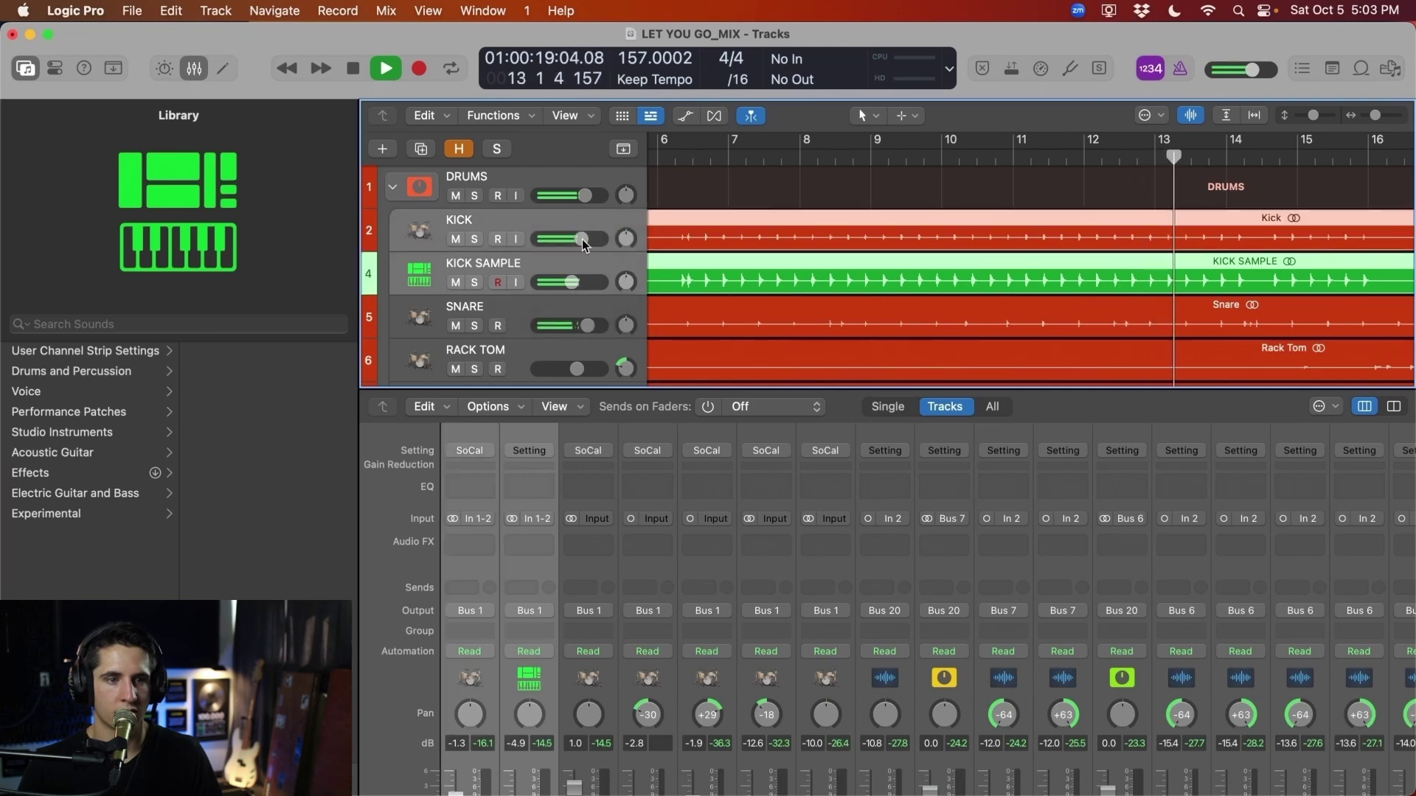
left_click(579, 271)
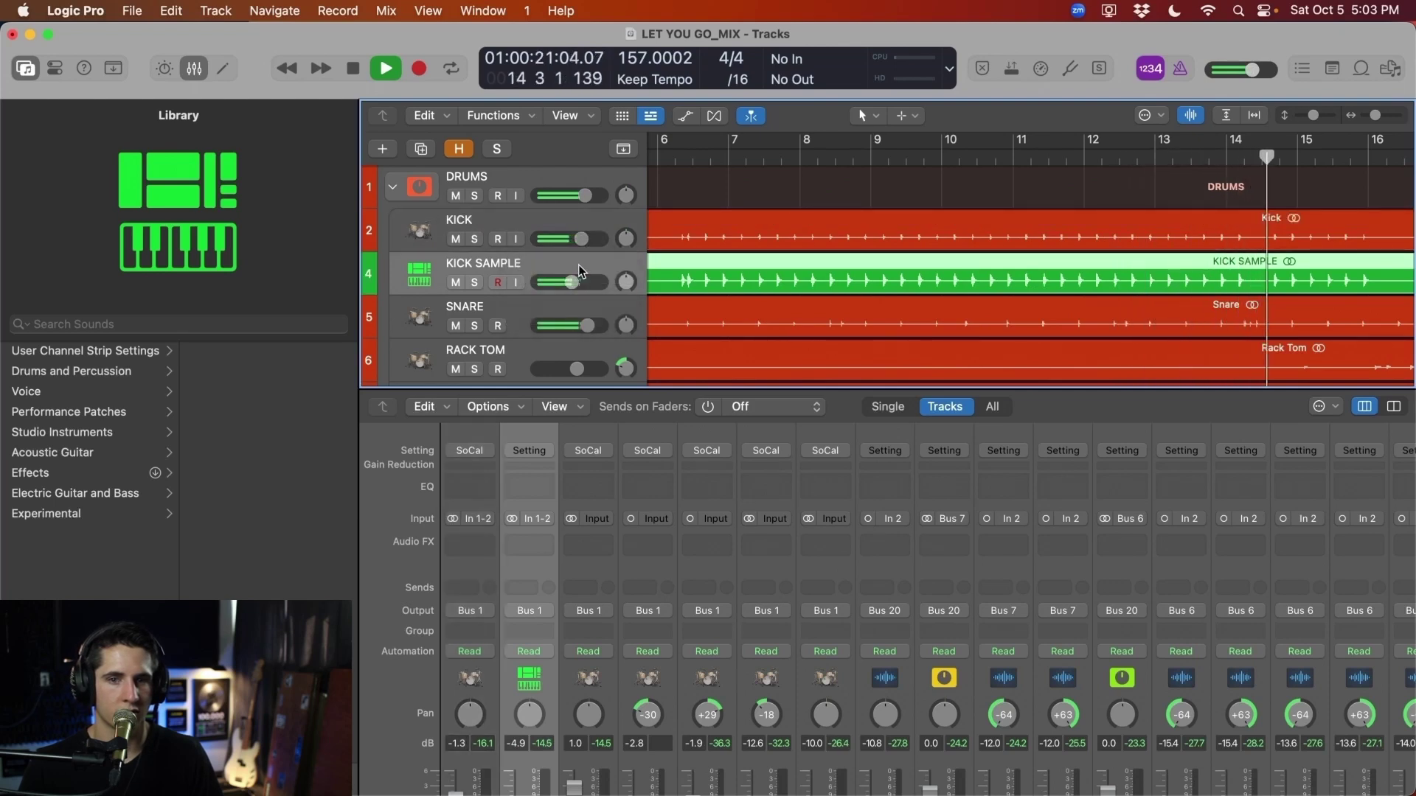
Zoom out, move to bar 40, and mute KICK SAMPLE to hear the original kick alone
key("z")
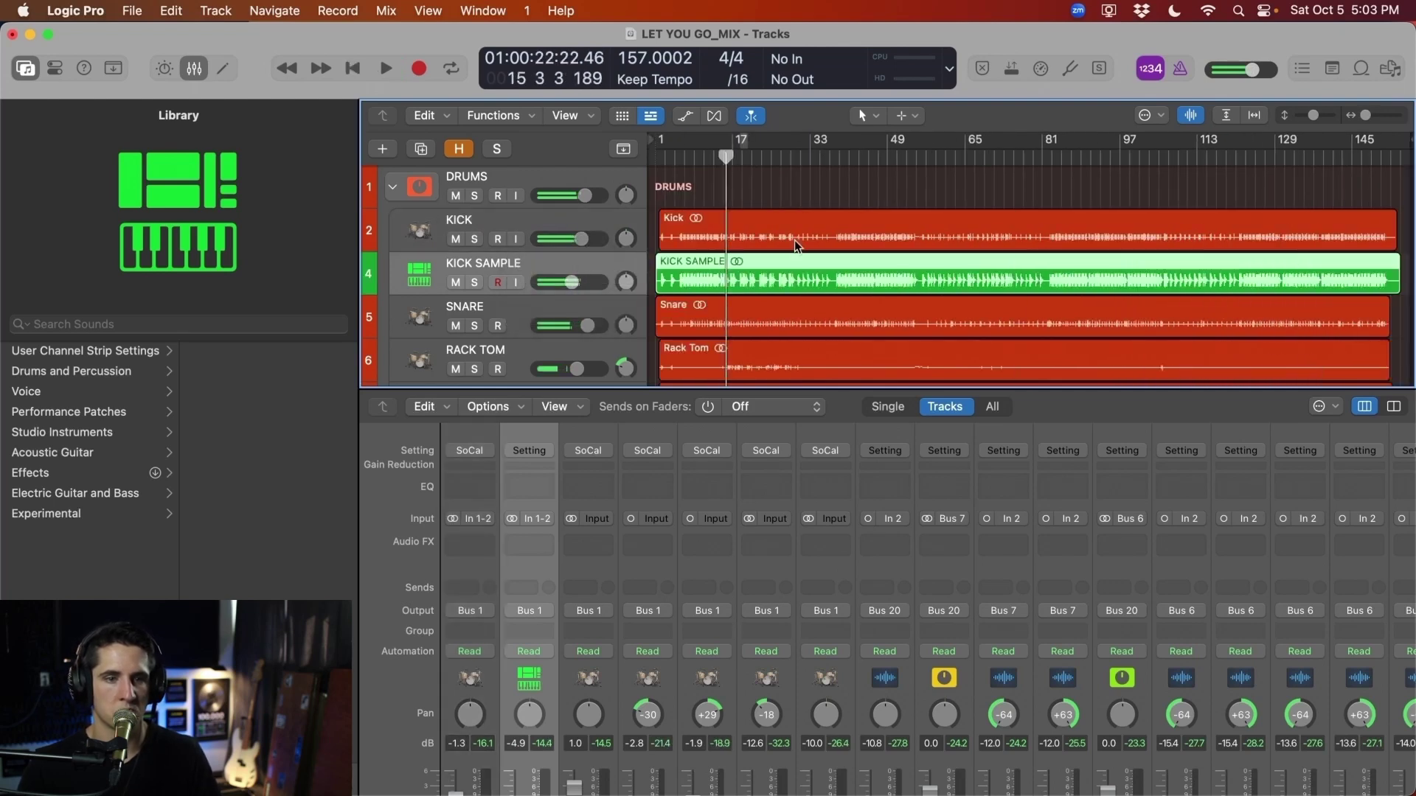
key("alt+period")
left_click(456, 282)
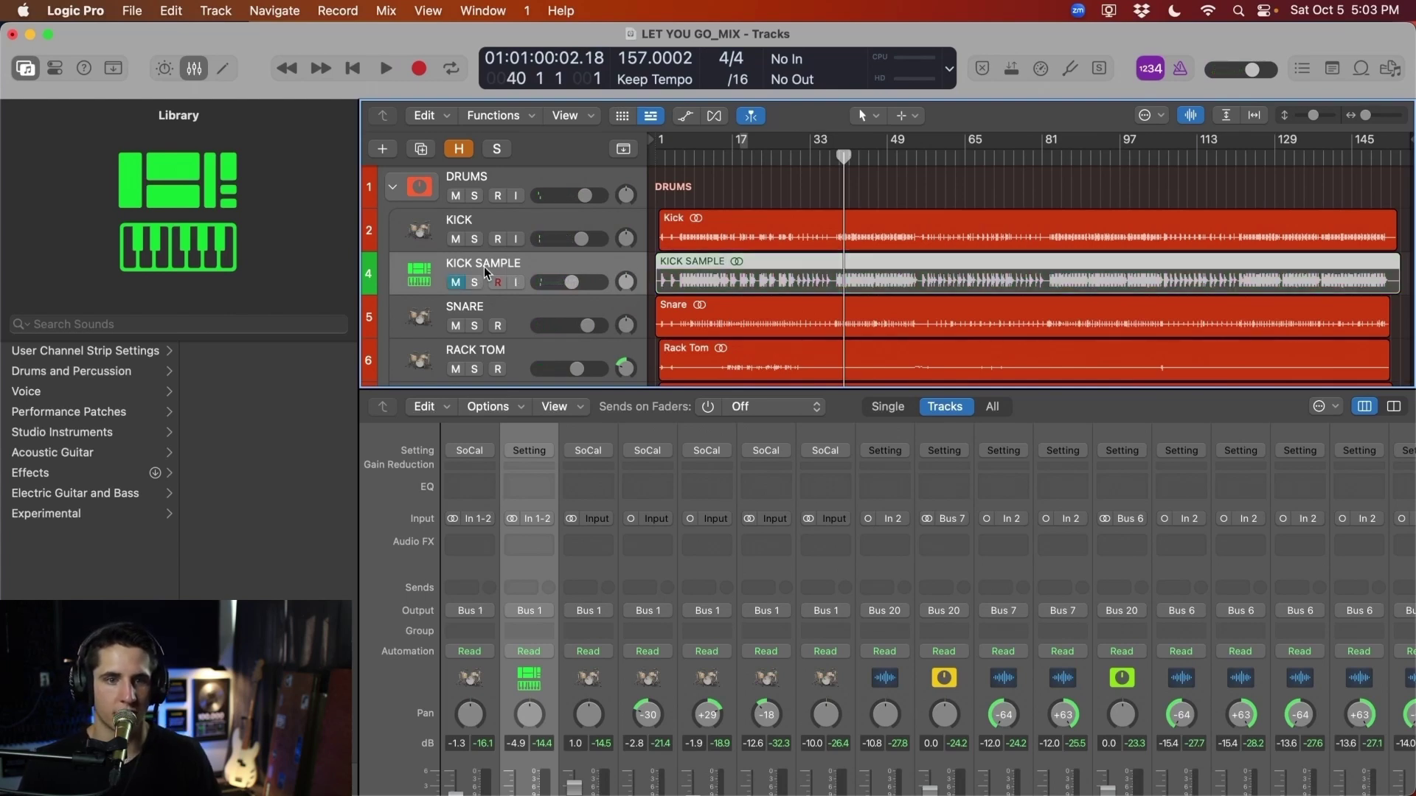
key("space")
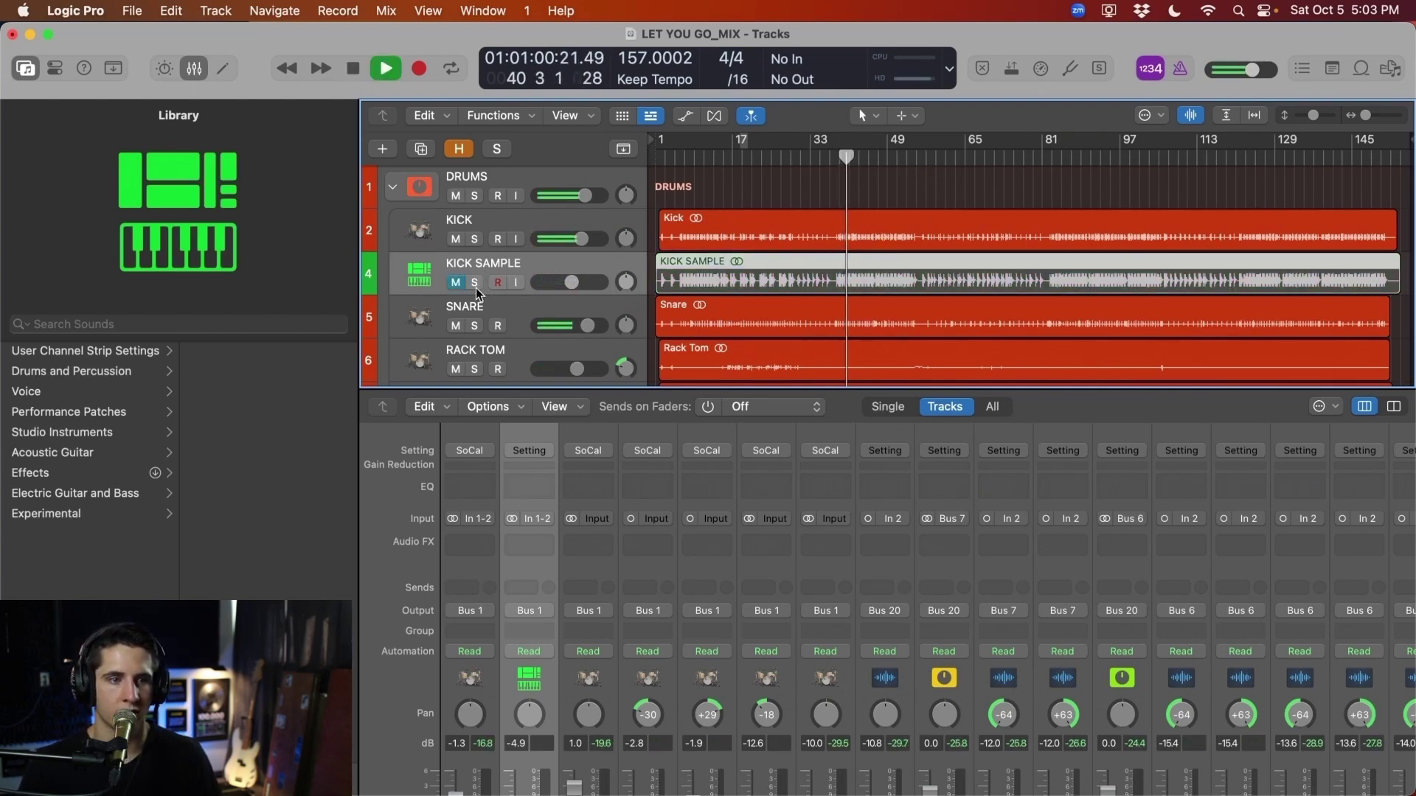
Unmute KICK SAMPLE, stop playback at 42 4 4, and close the Mixer
left_click(456, 282)
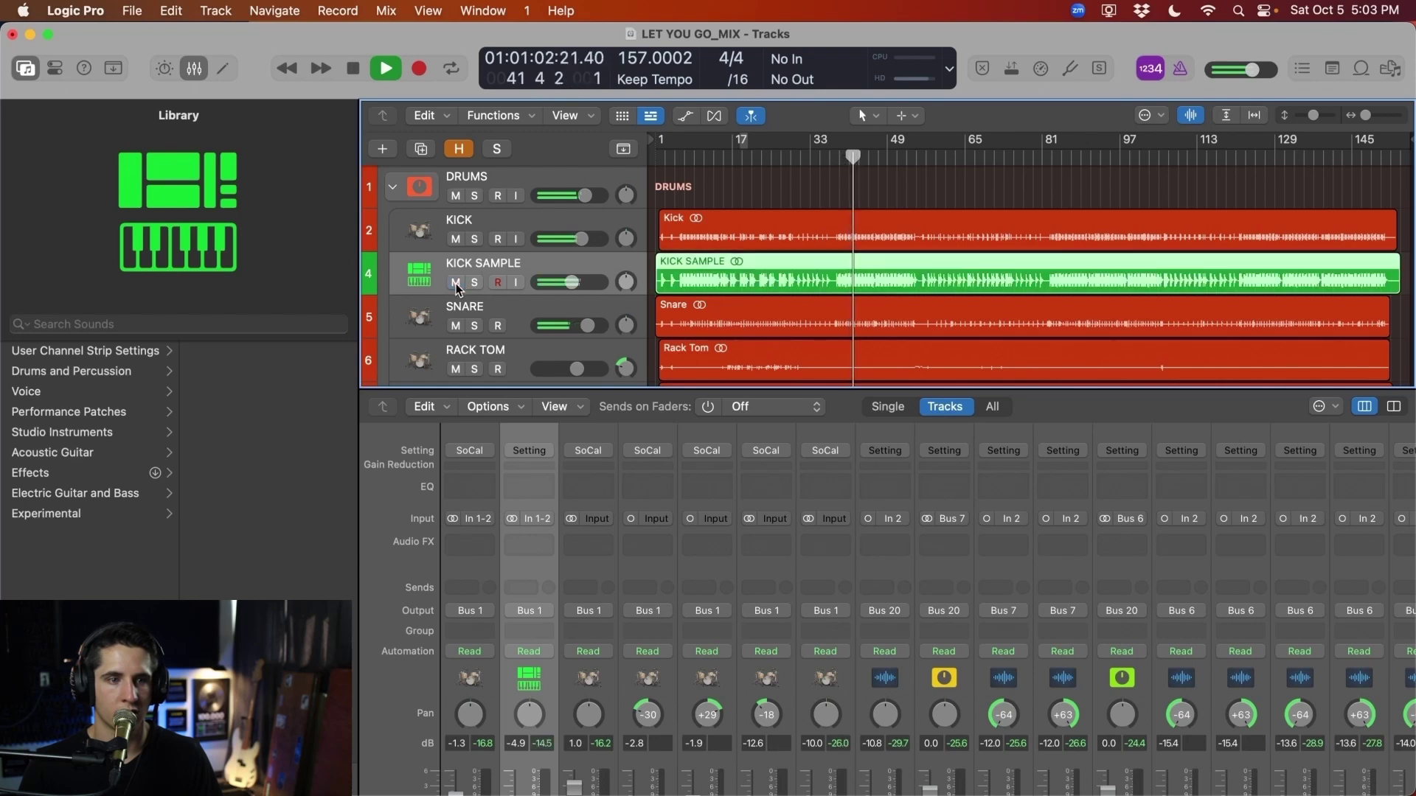
key("space")
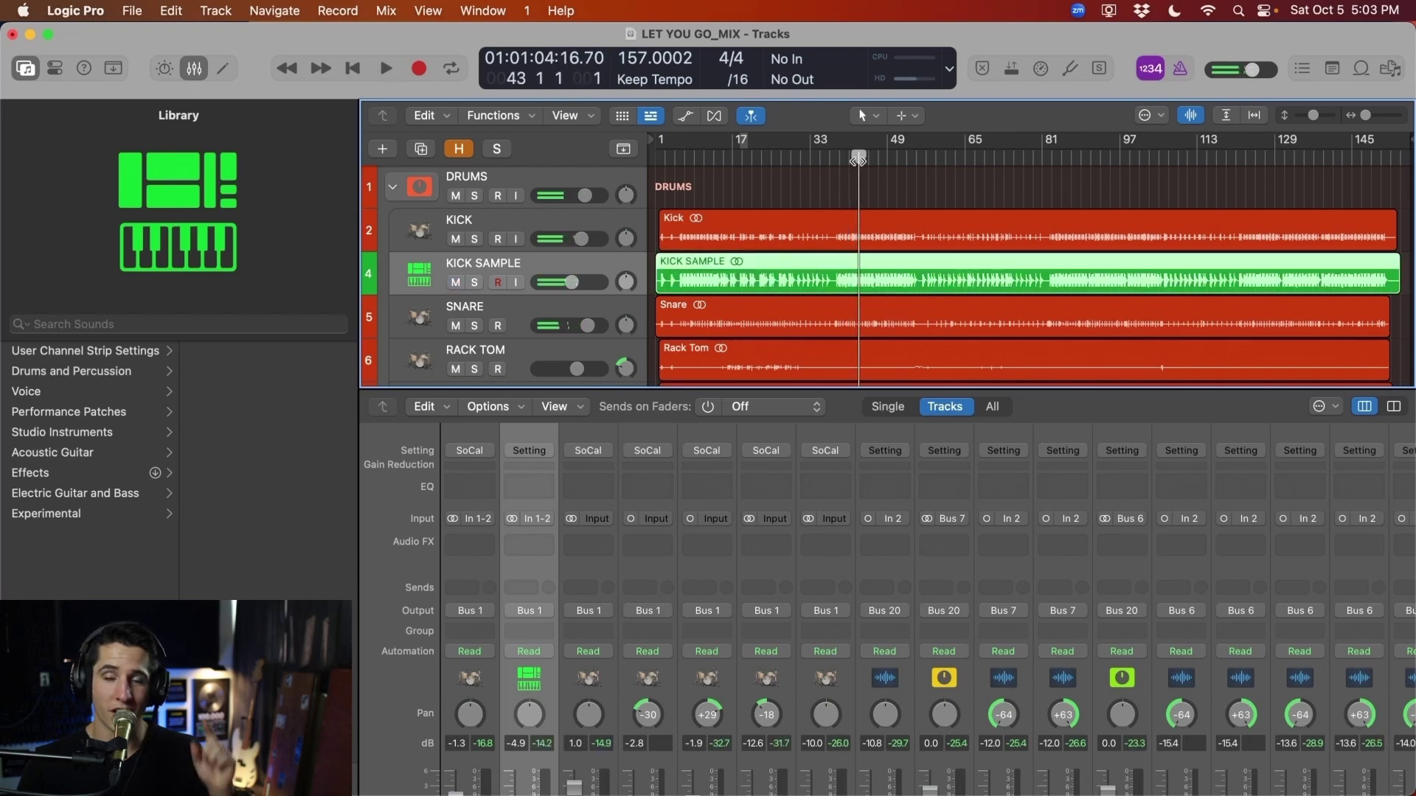
scroll(858, 160, "up", 10)
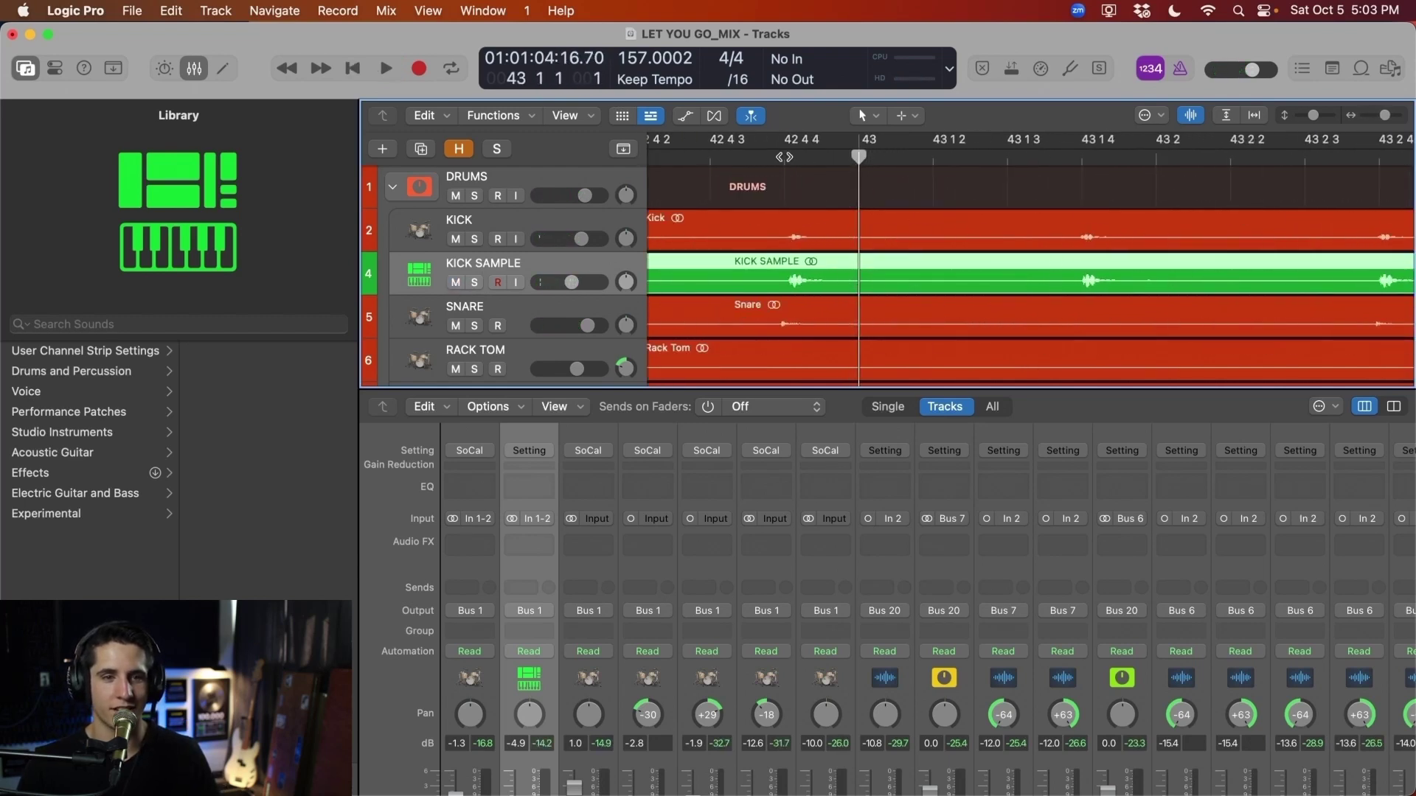
left_click(783, 157)
scroll(804, 286, "up", 5)
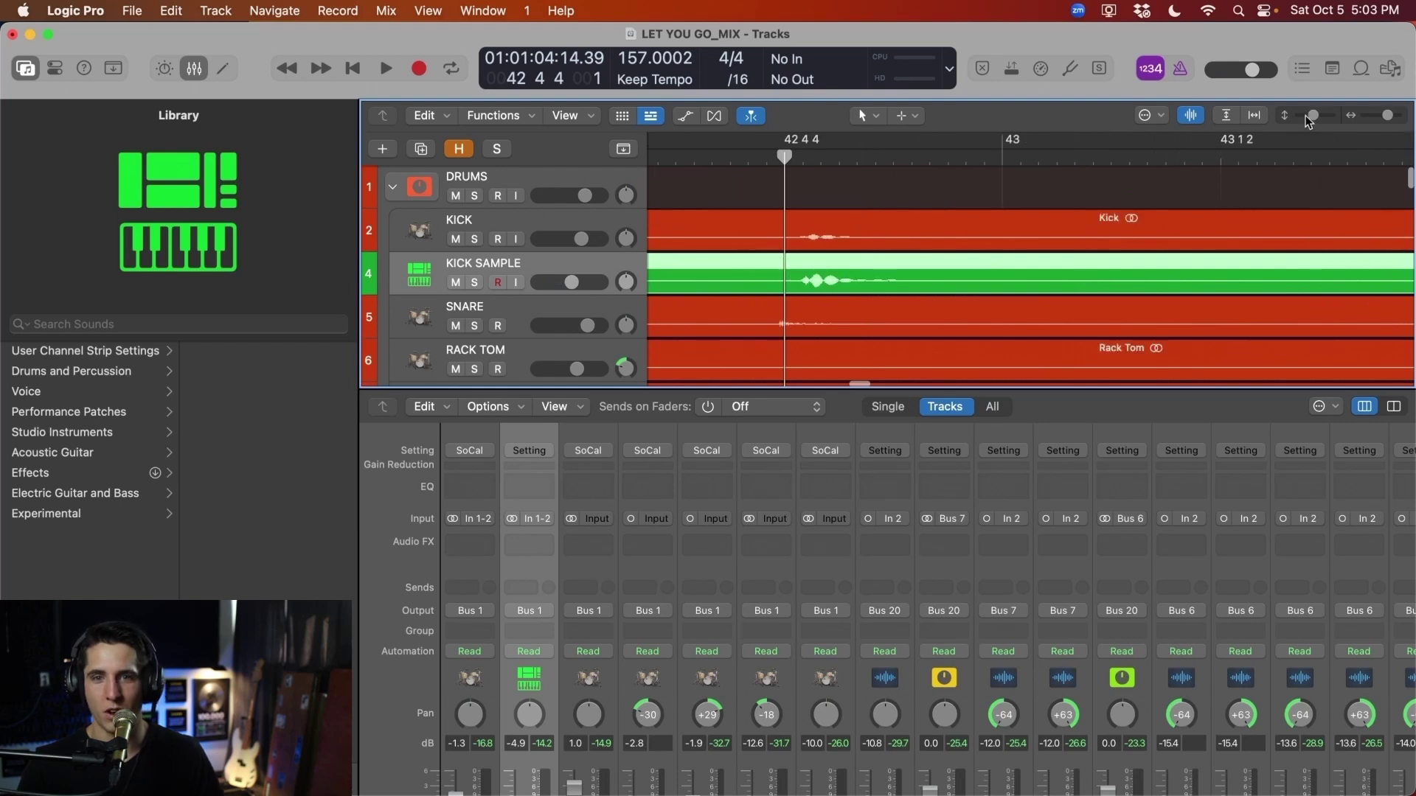
key("x")
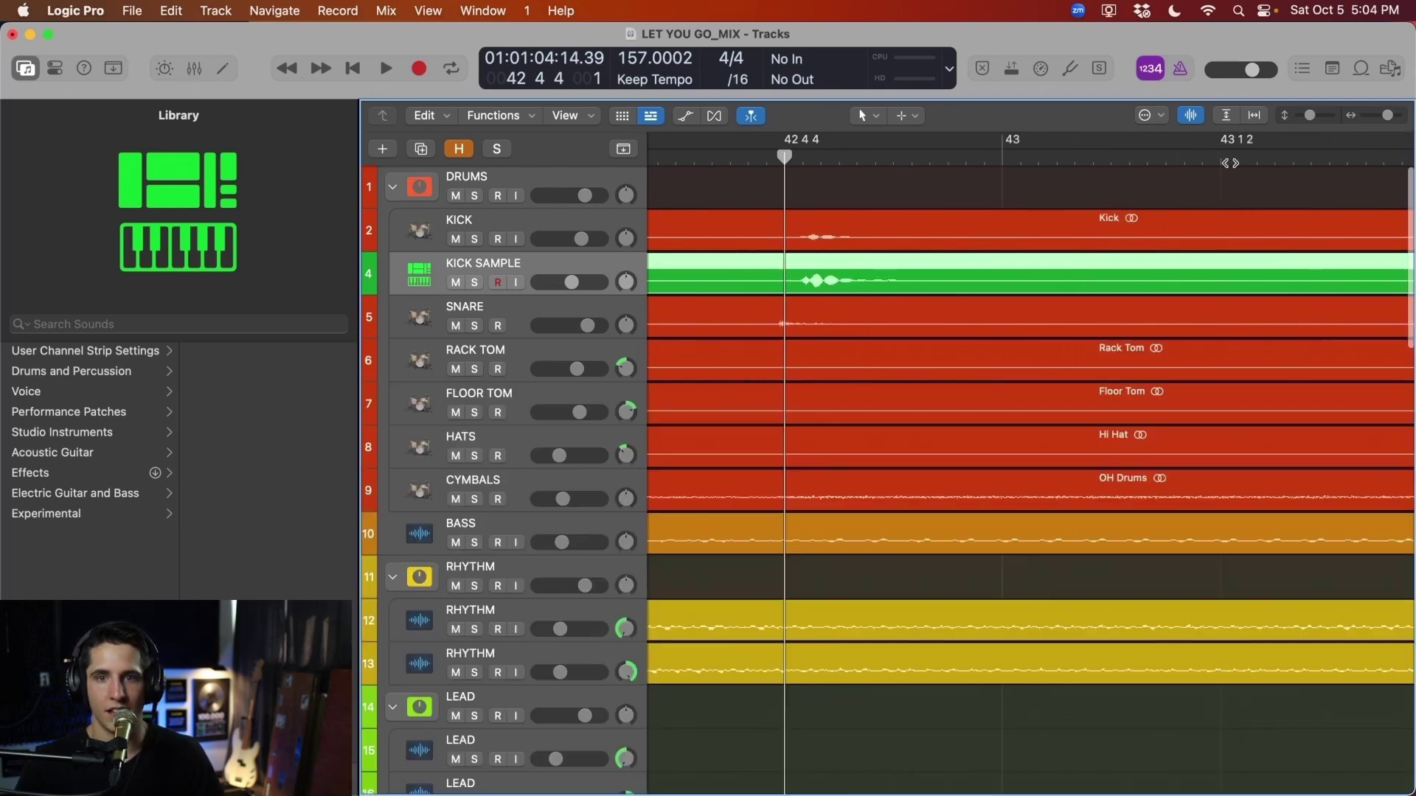
Make the tracks taller to compare waveforms and select the KICK SAMPLE region
left_click_drag(1314, 118, 1331, 118)
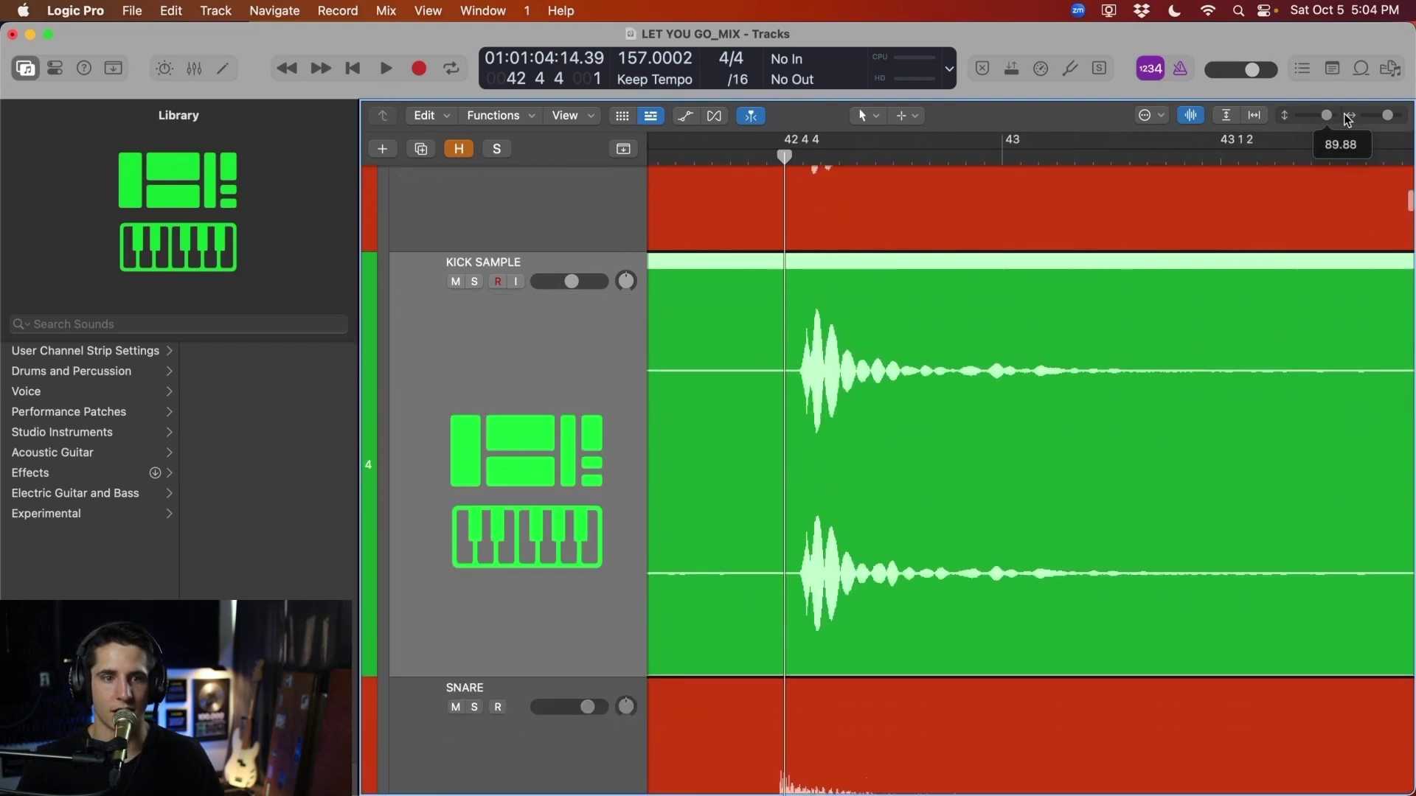
scroll(1115, 279, "up", 2)
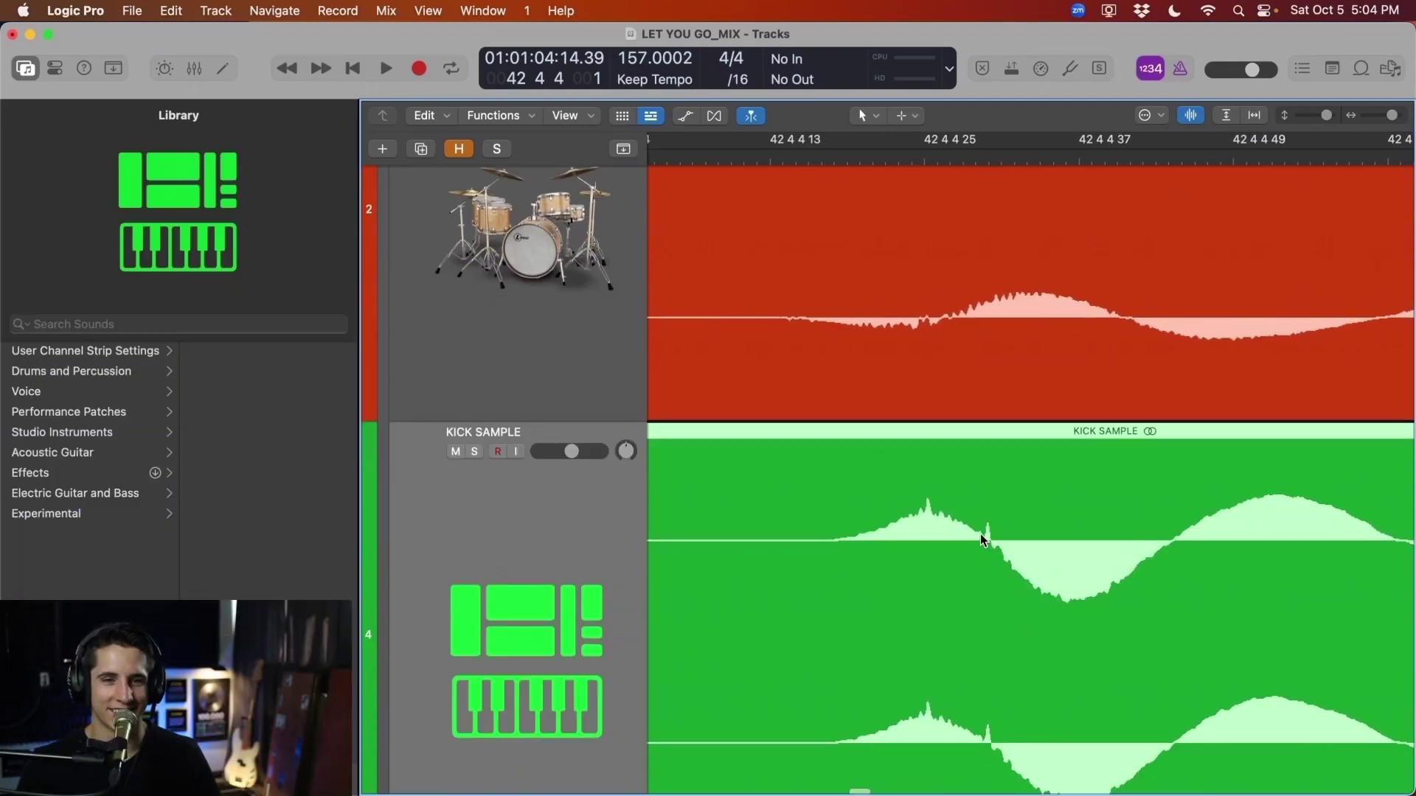
scroll(980, 534, "right", 3)
scroll(996, 442, "left", 2)
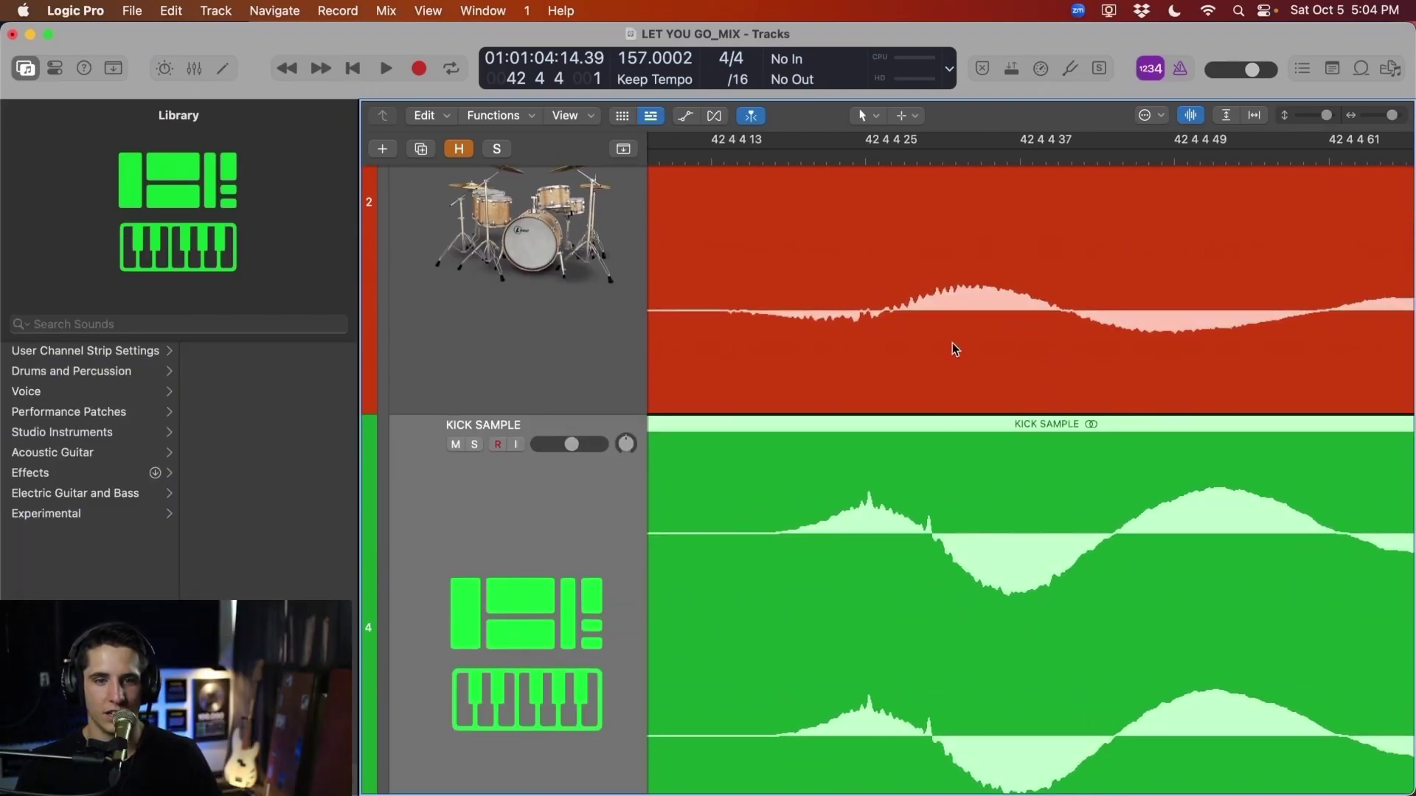
scroll(953, 343, "up", 3)
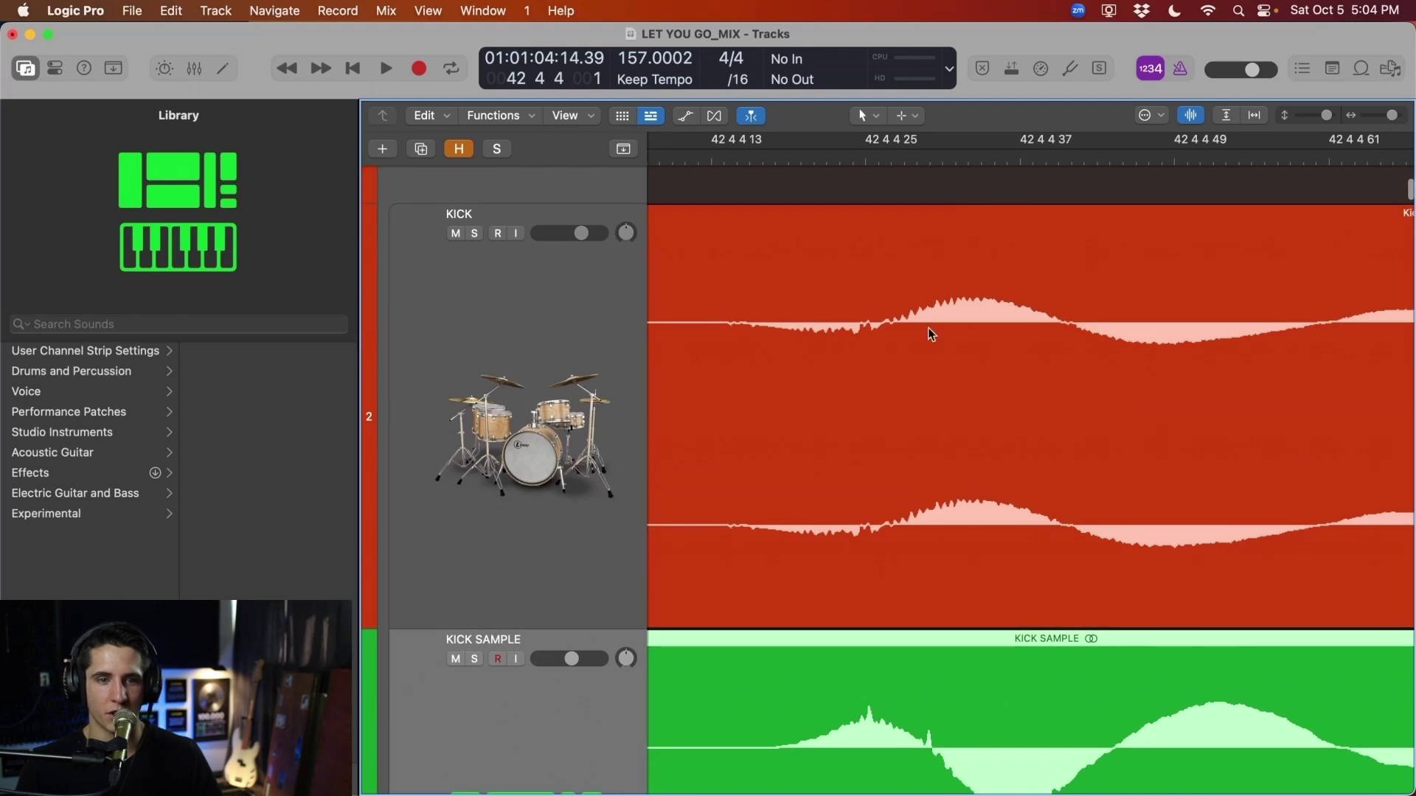
scroll(1109, 431, "down", 3)
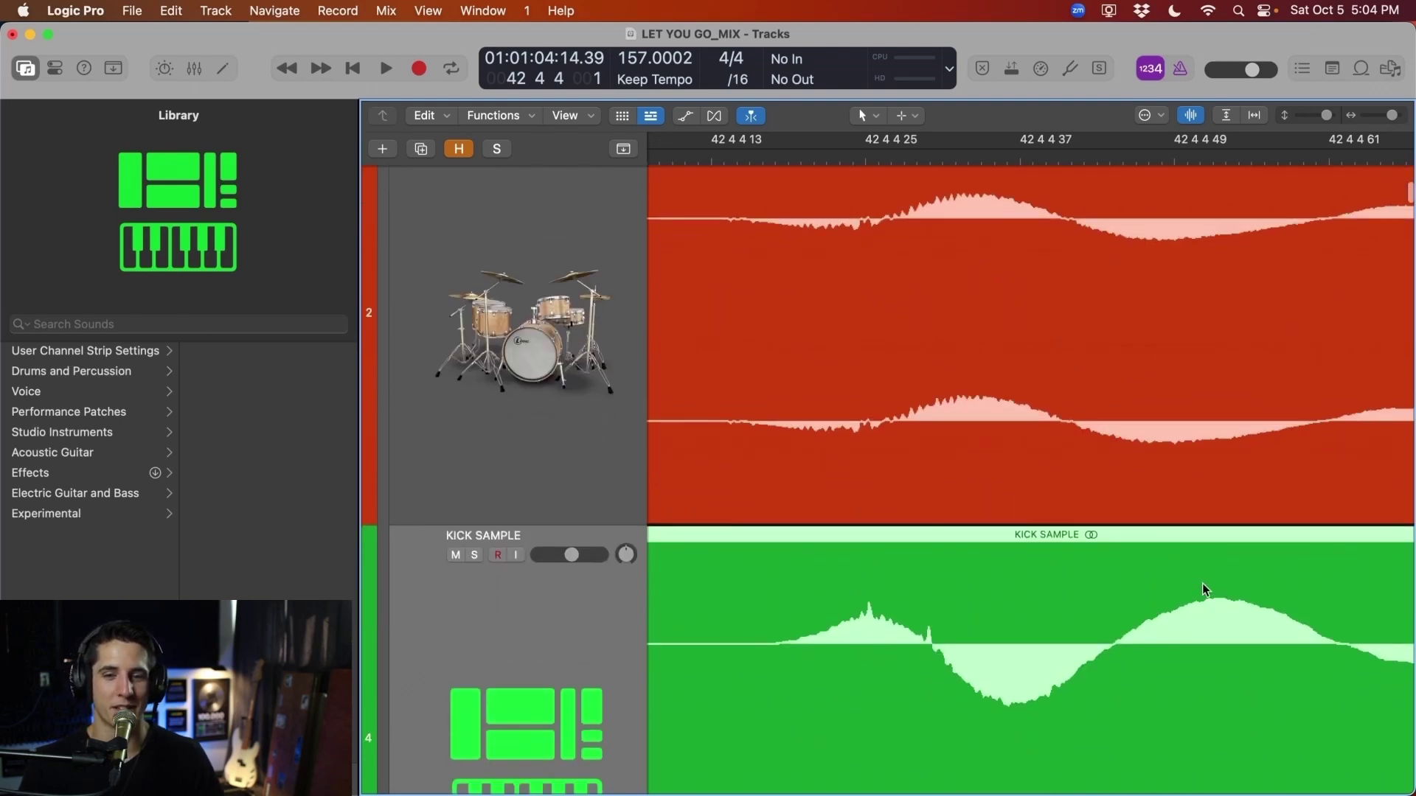
scroll(1201, 583, "down", 2)
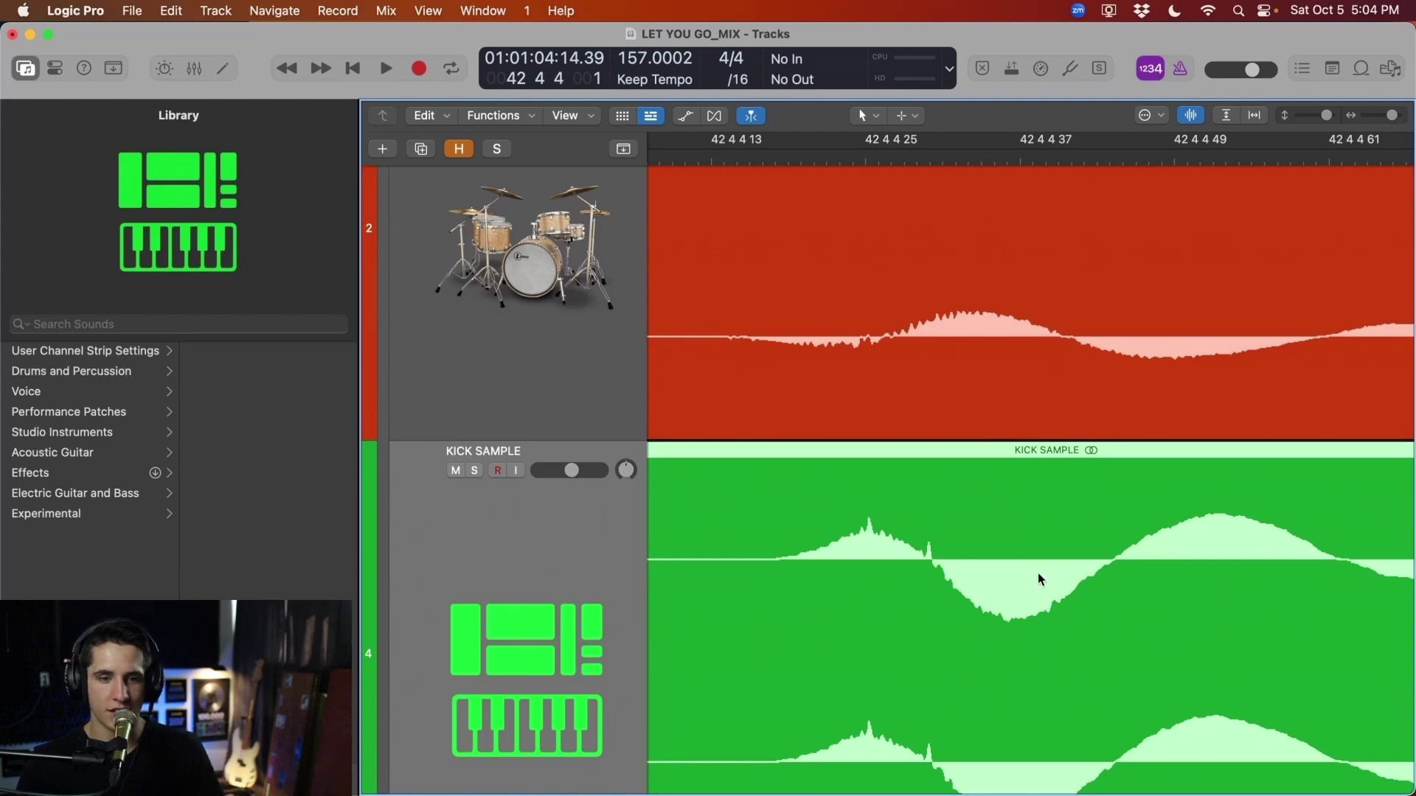
left_click(1069, 572)
Zoom in closely on the kick hit near bar 6 and loop a cycle around it
key("z")
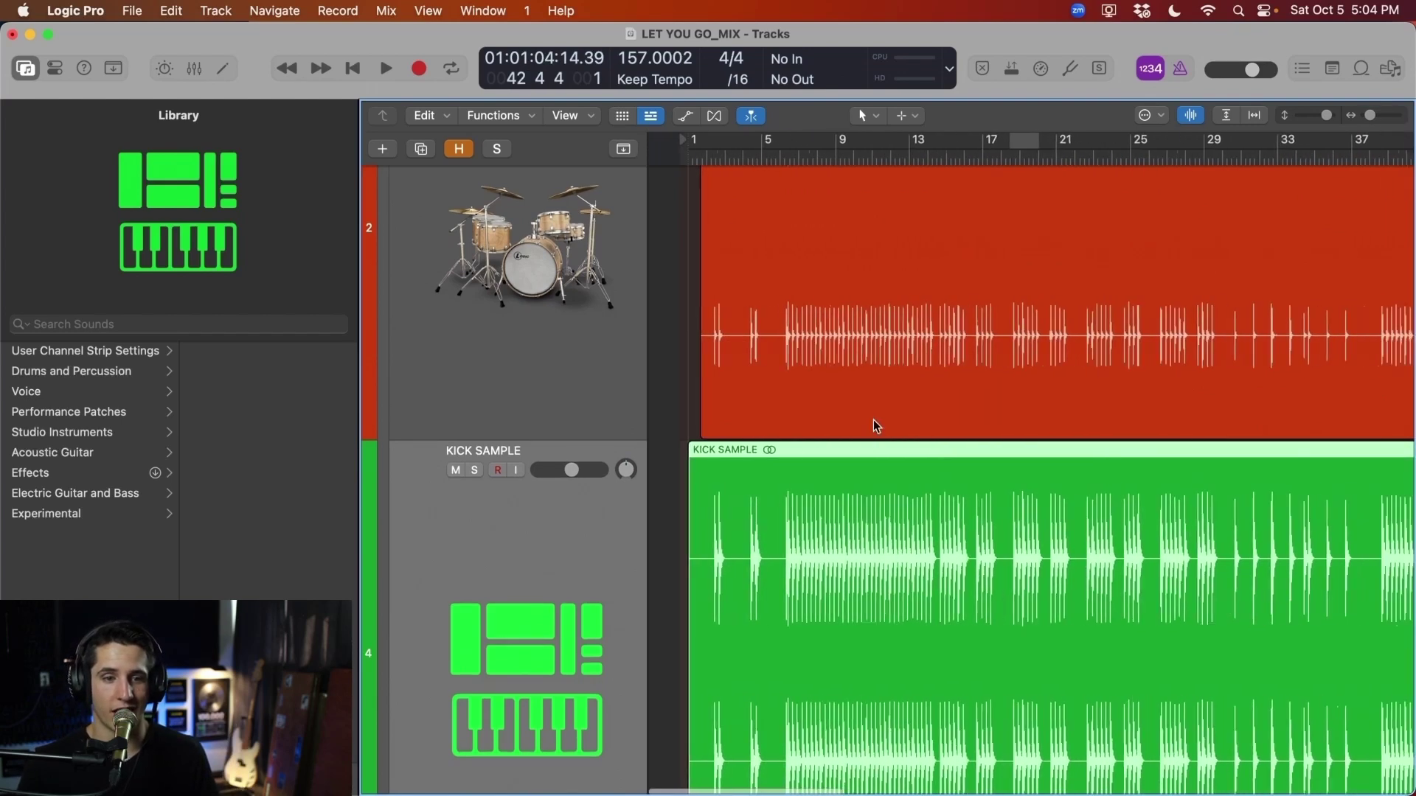
left_click(666, 143)
key("z")
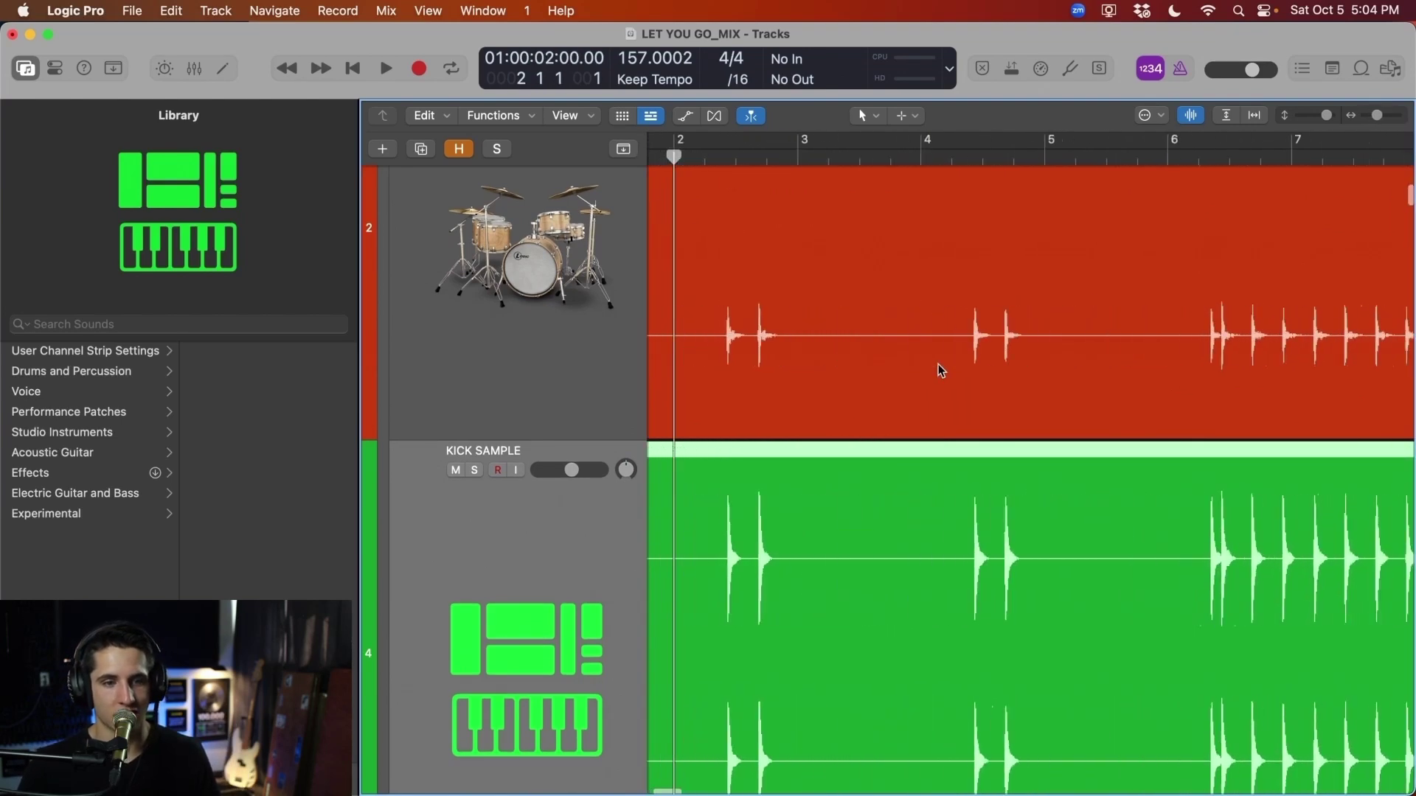
key("z")
left_click(1003, 152)
key("z")
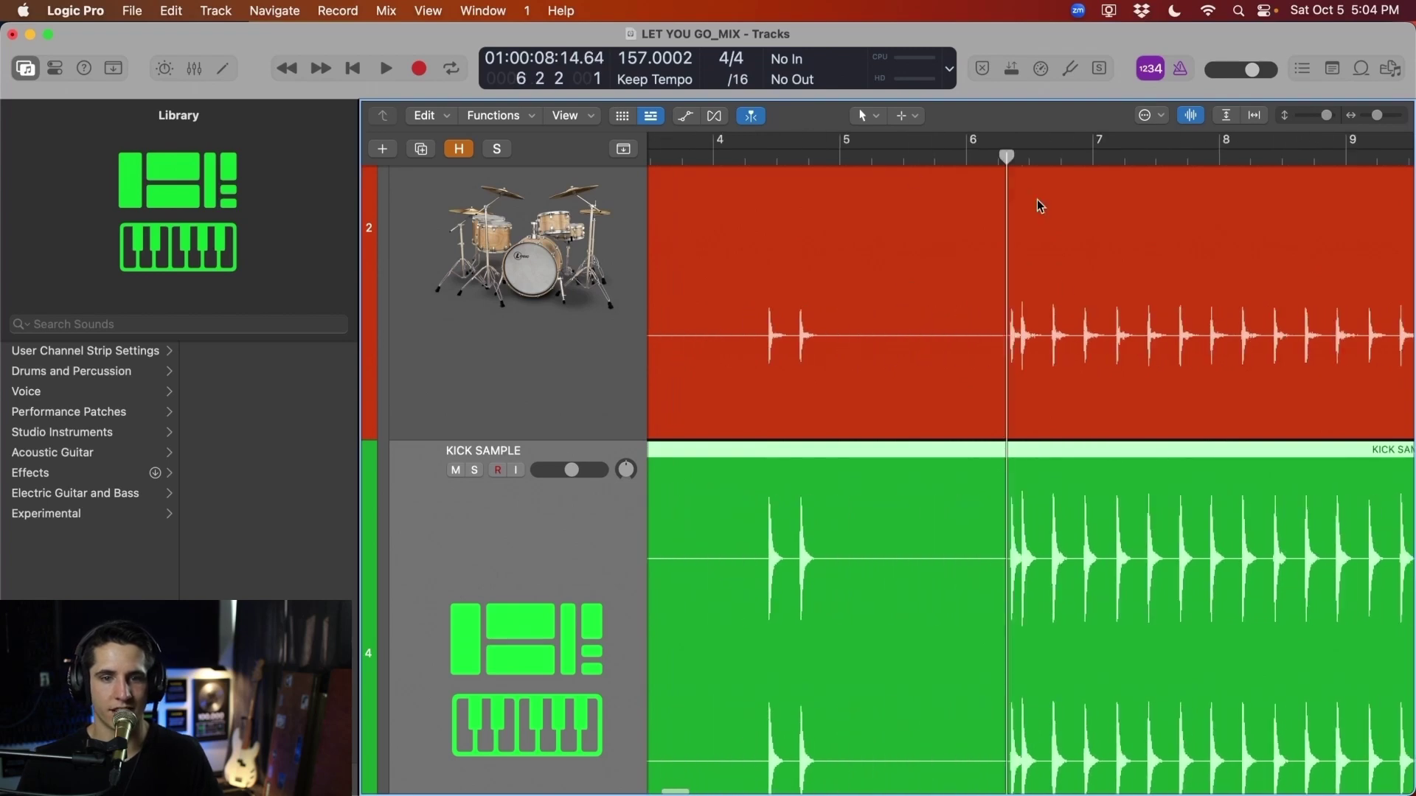
key("super+Right")
key("super+Right")
key("super+Right")
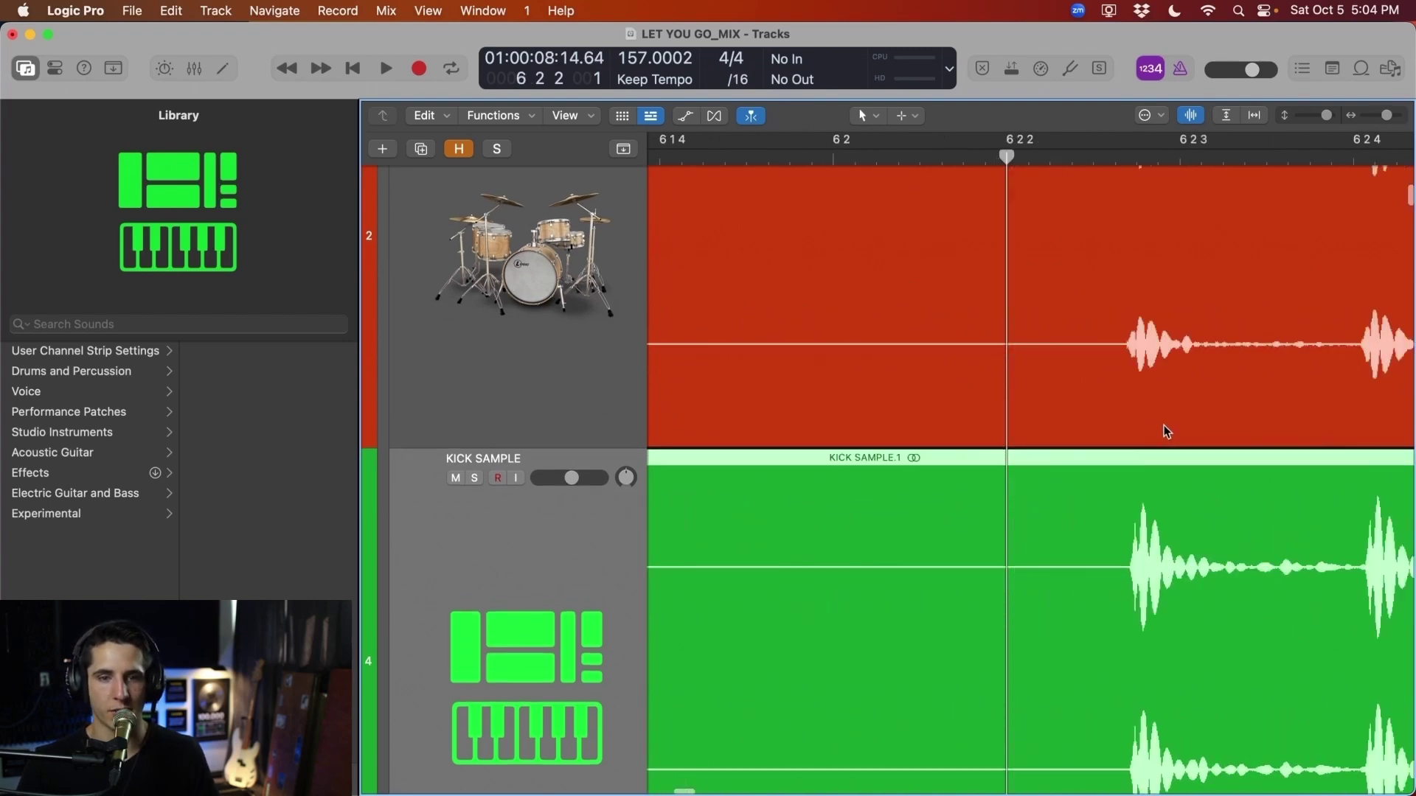
left_click(784, 139)
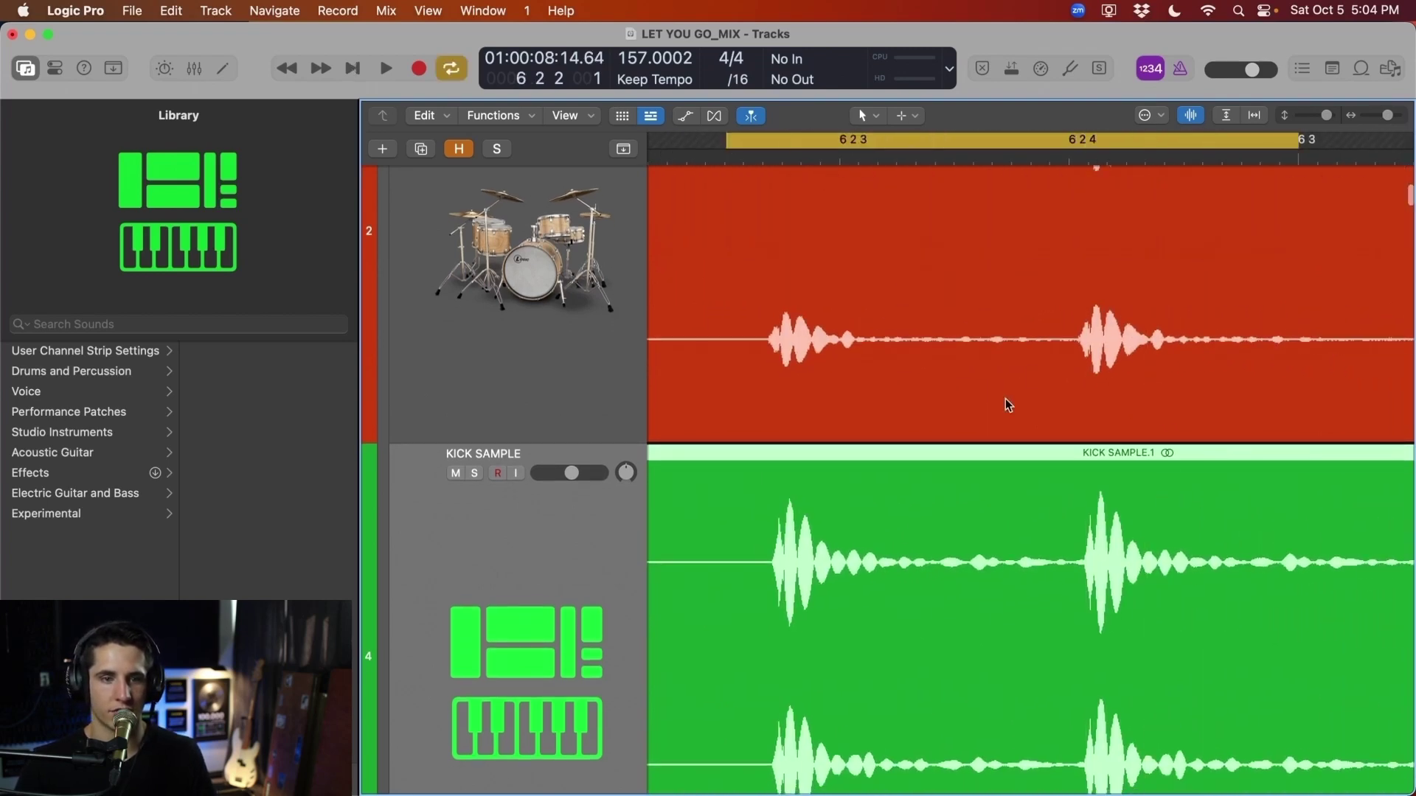
key("super+Right")
key("super+Right")
Drag the KICK SAMPLE region 2 ticks earlier to 1 4 4 238, matching the drum kick's transient
scroll(1025, 416, "right", 6)
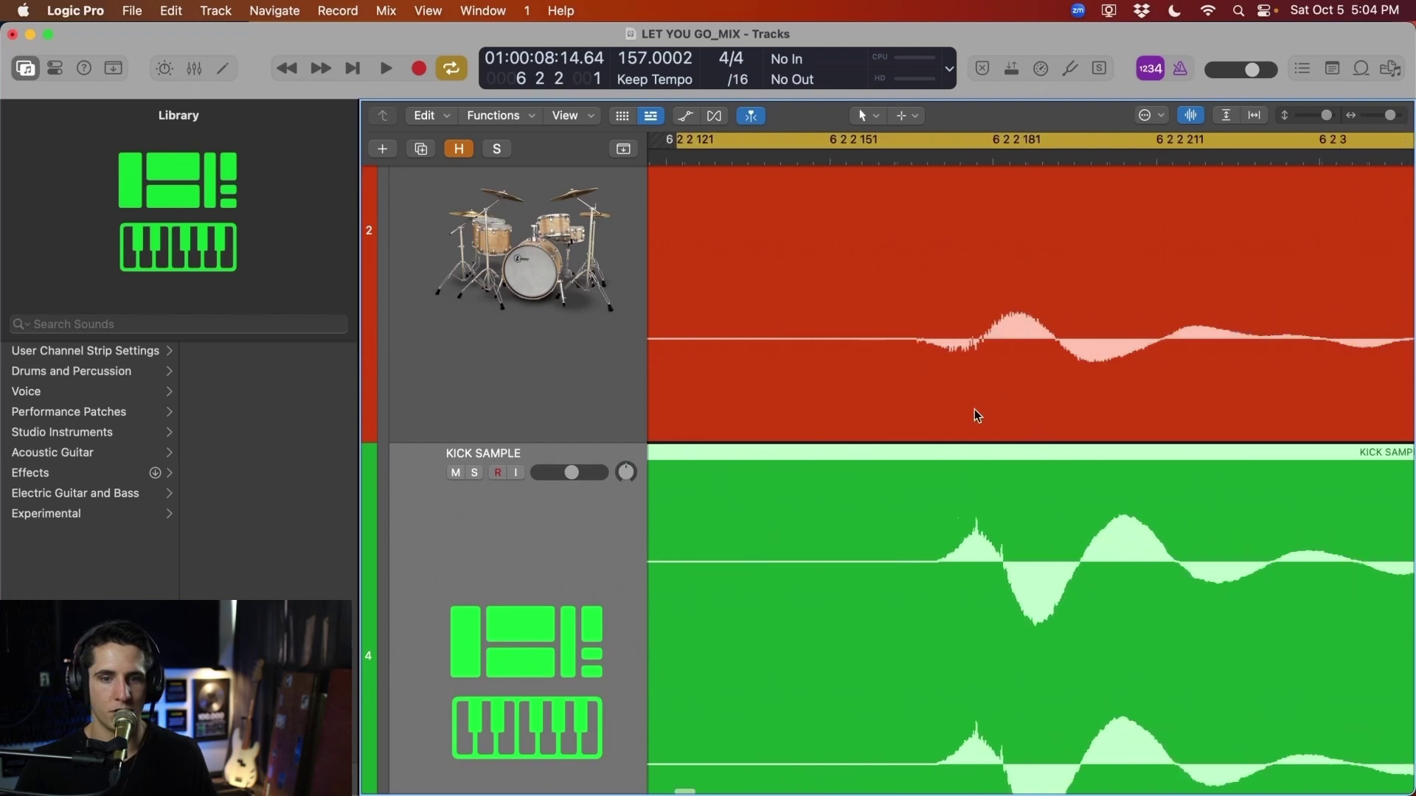
left_click(941, 151)
scroll(910, 292, "right", 1)
left_click(951, 547)
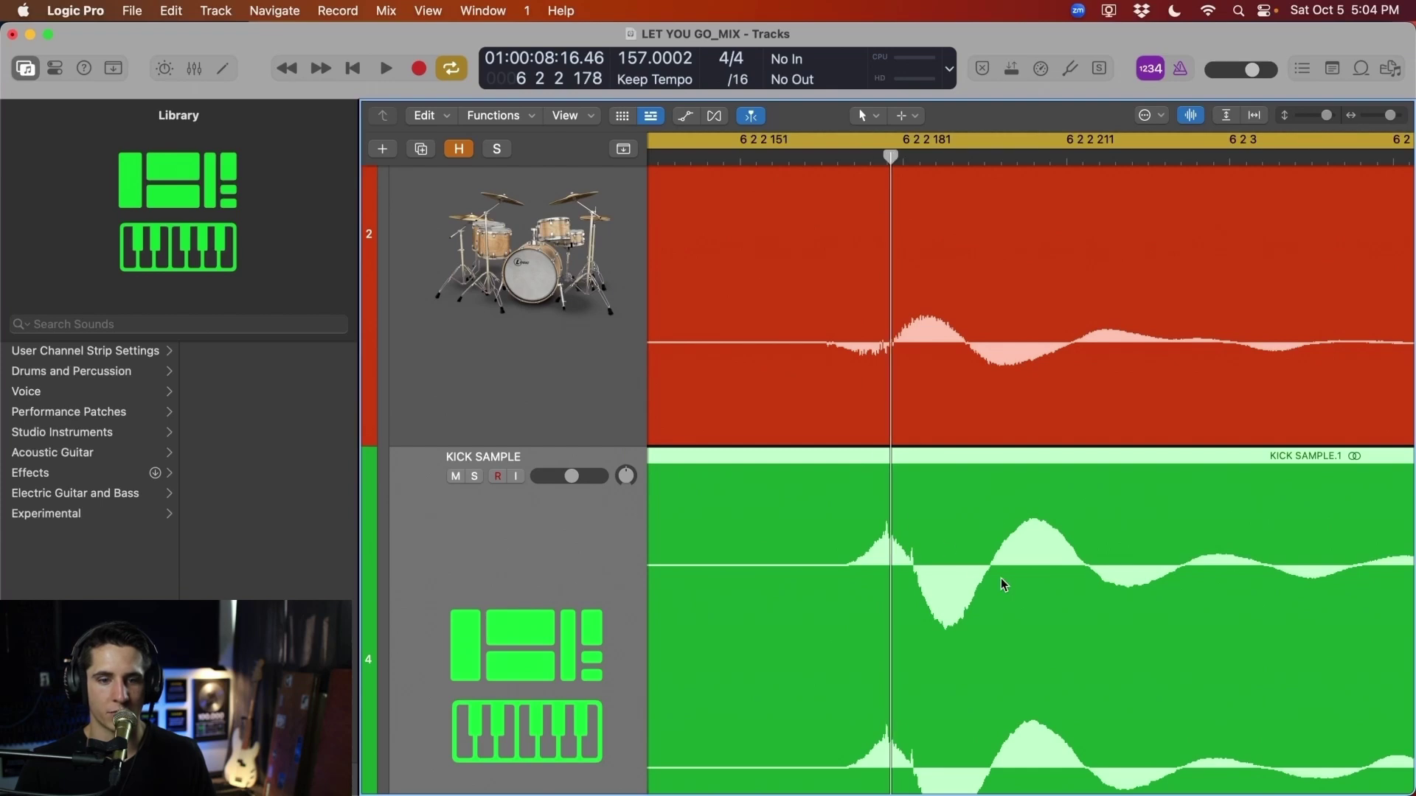
left_click_drag(1002, 578, 985, 580)
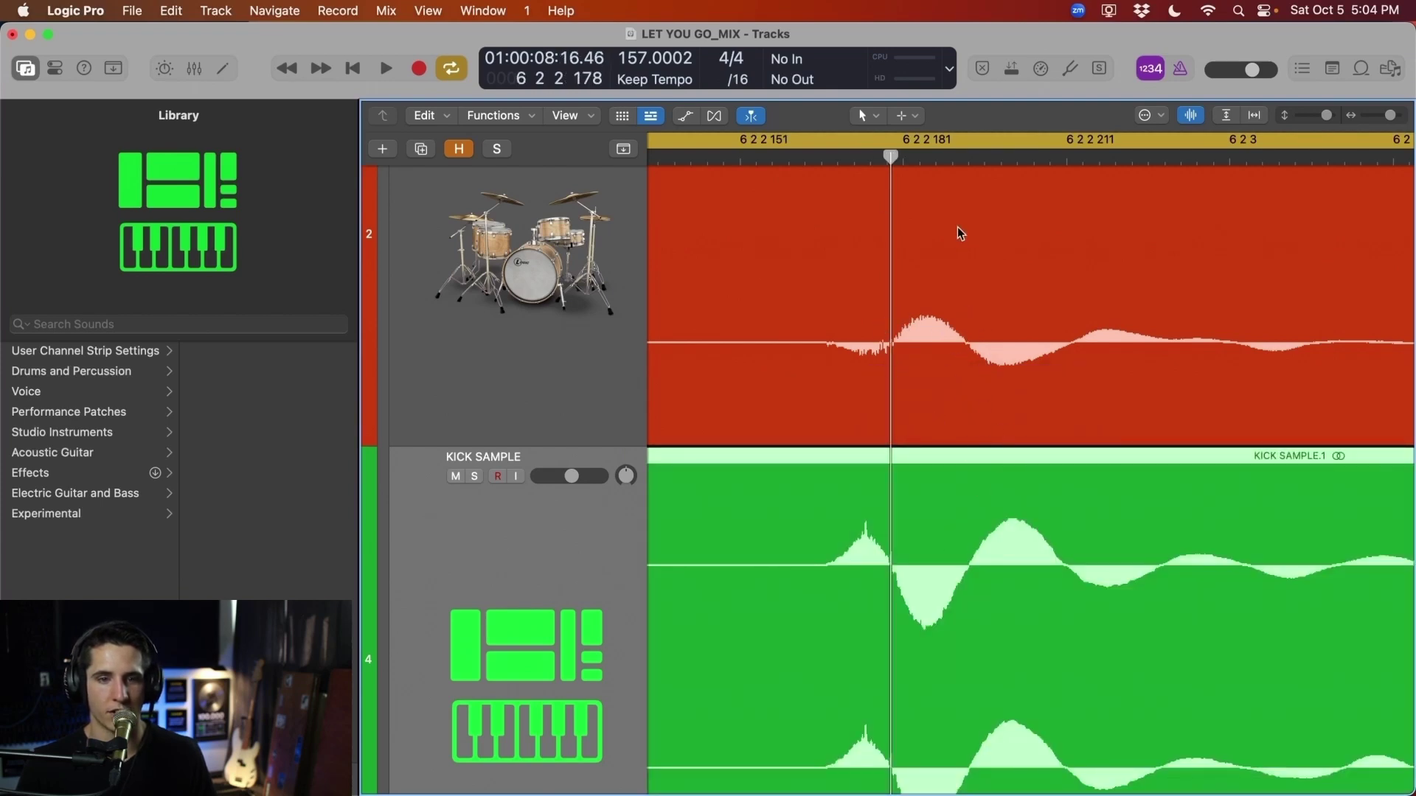
left_click_drag(926, 161, 906, 198)
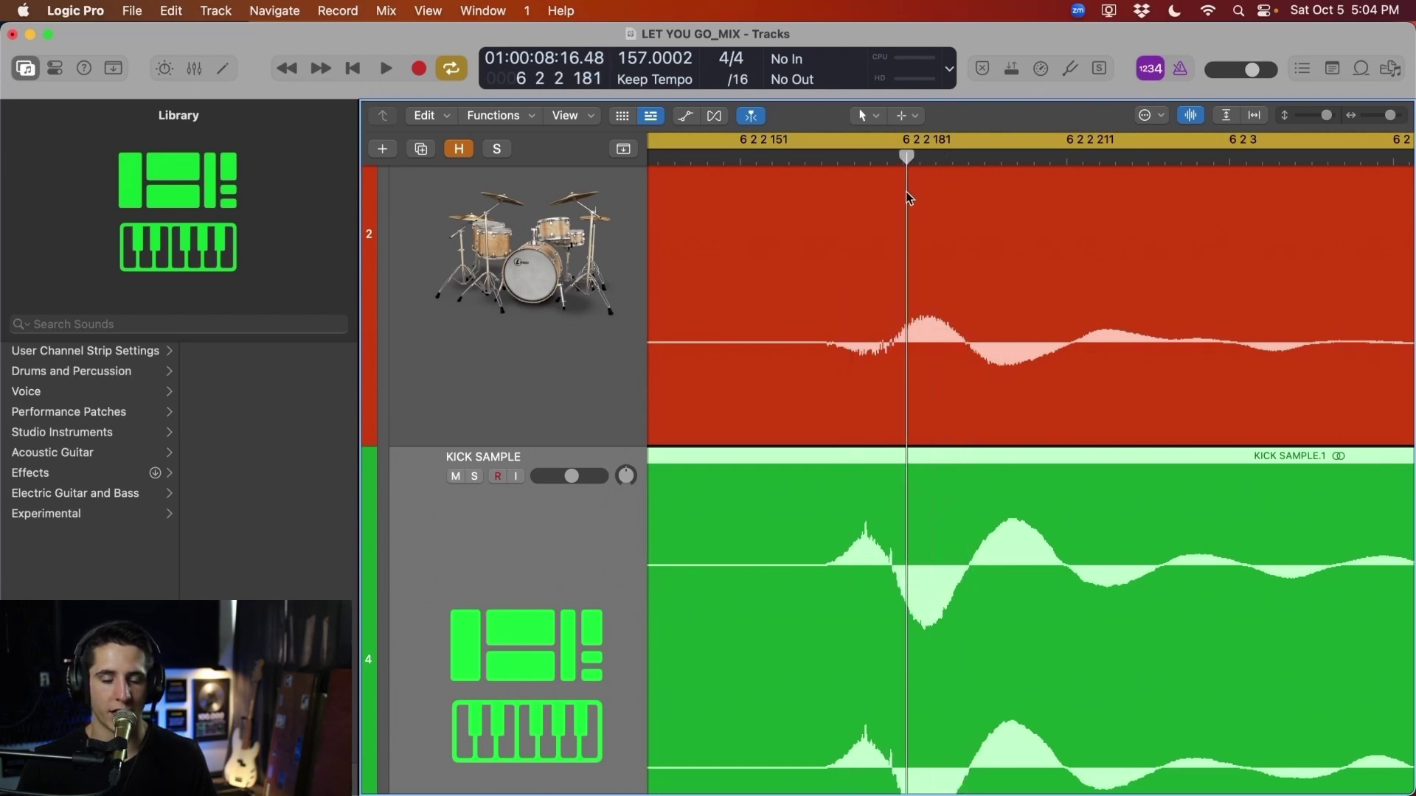
Solo KICK SAMPLE and play the looped kick hit to check alignment
key("space")
key("space")
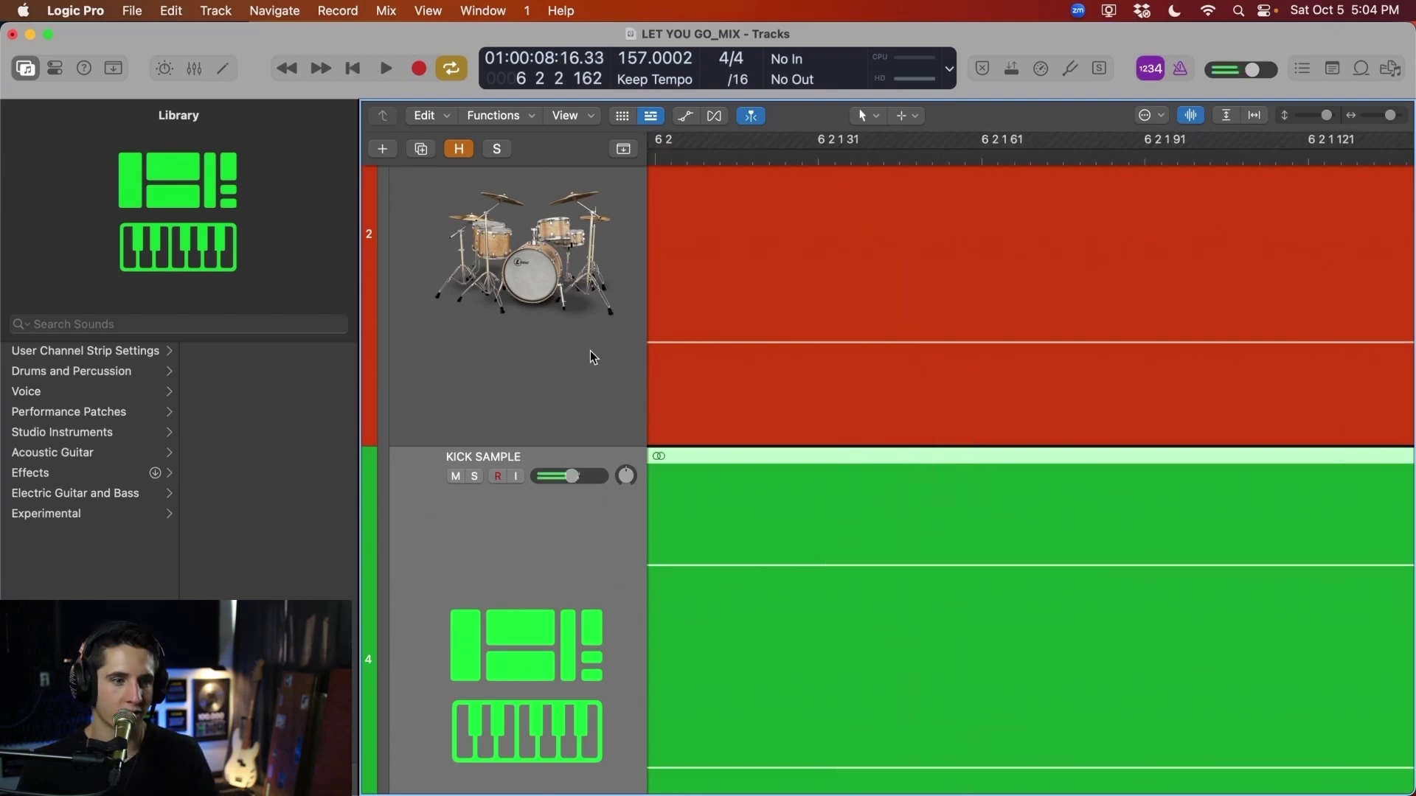
key("space")
key("s")
scroll(967, 409, "up", 2)
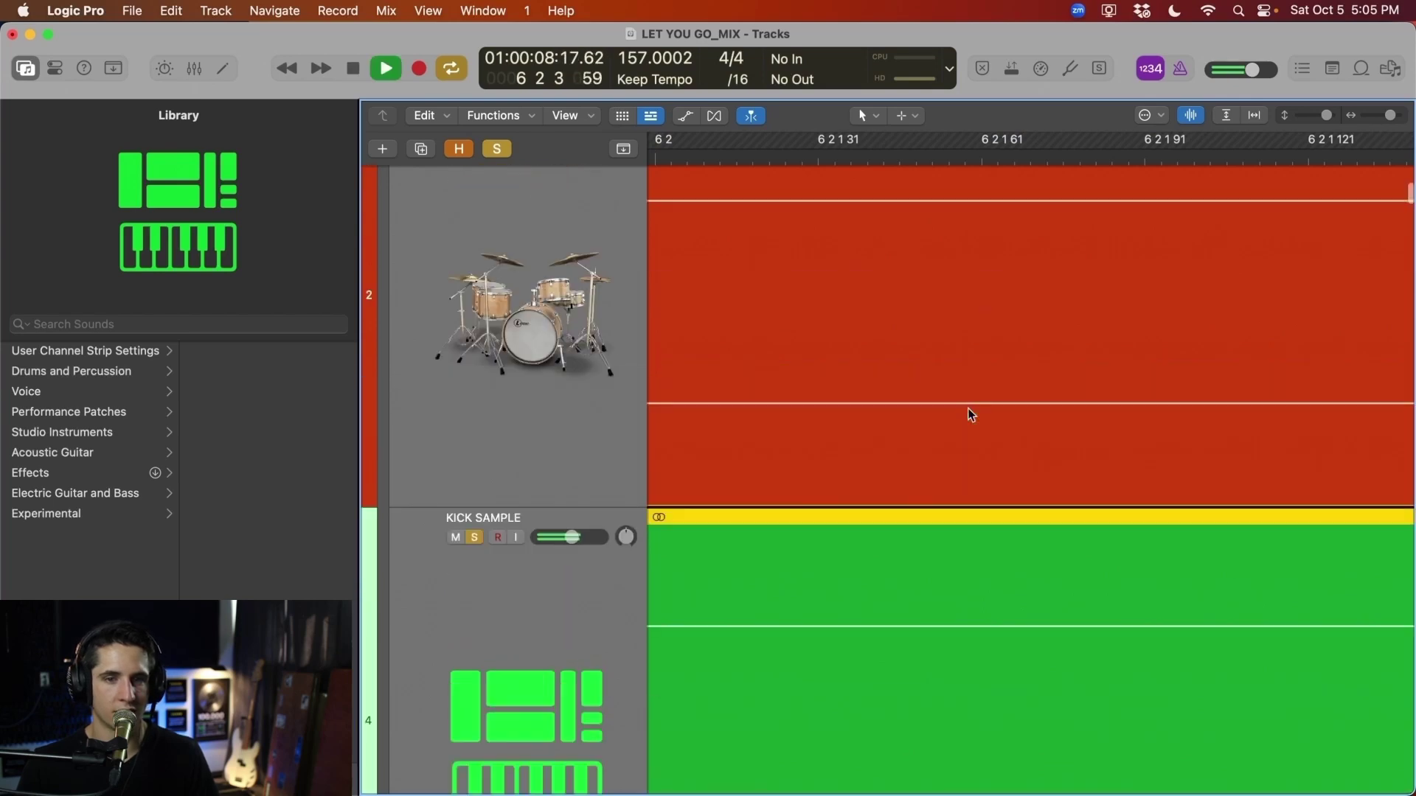
key("space")
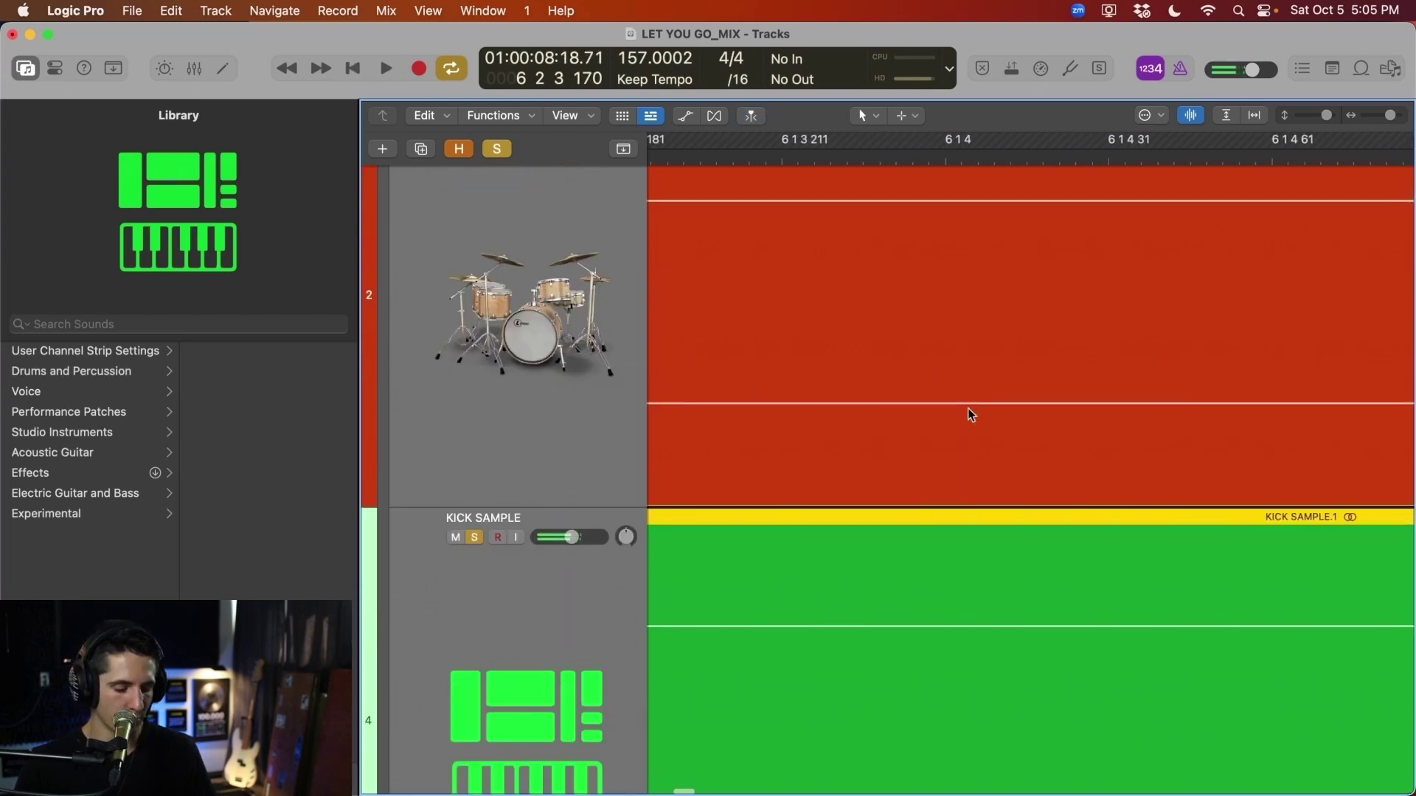
Insert a stereo Gain plugin from Utility on the KICK SAMPLE channel
key("x")
left_click(524, 479)
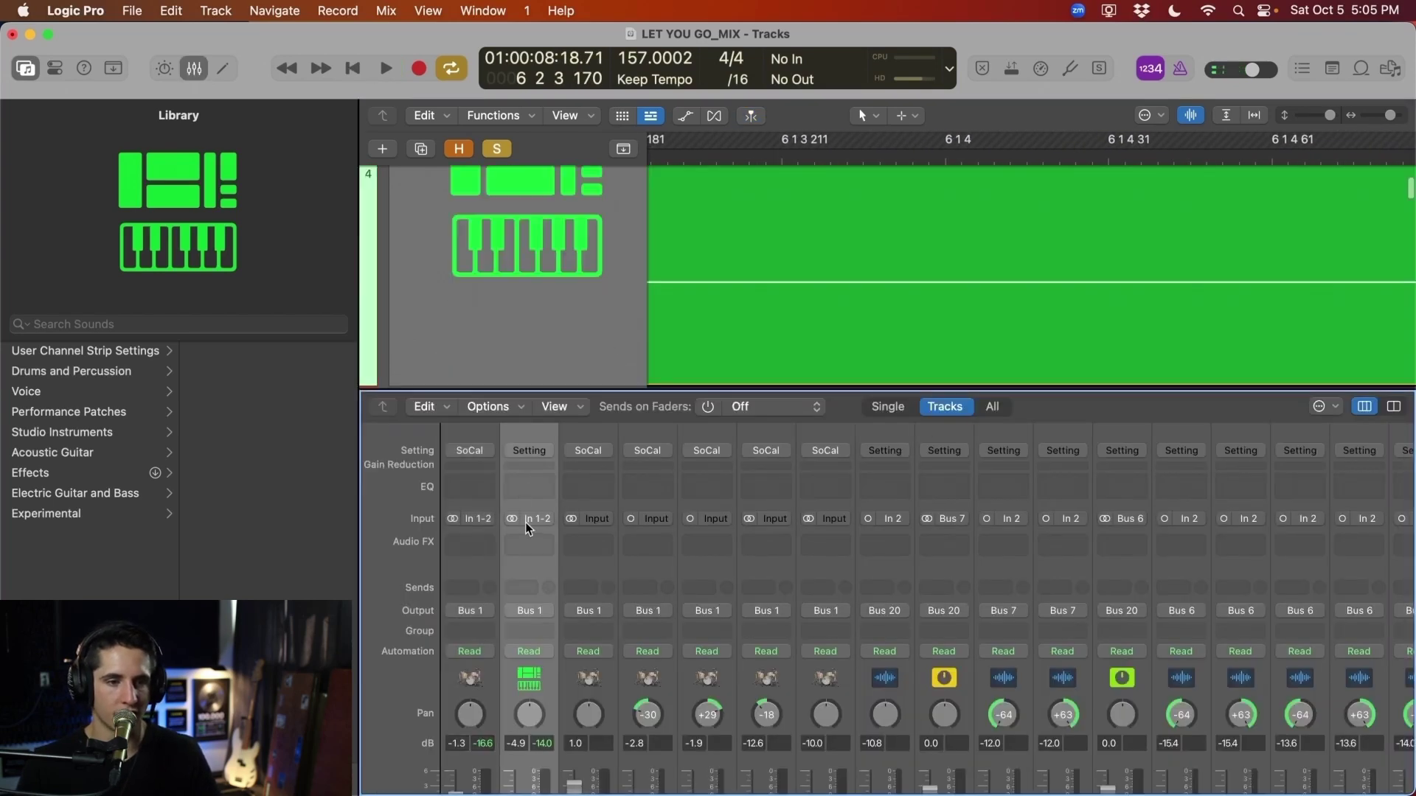
left_click(531, 542)
mouse_move(623, 749)
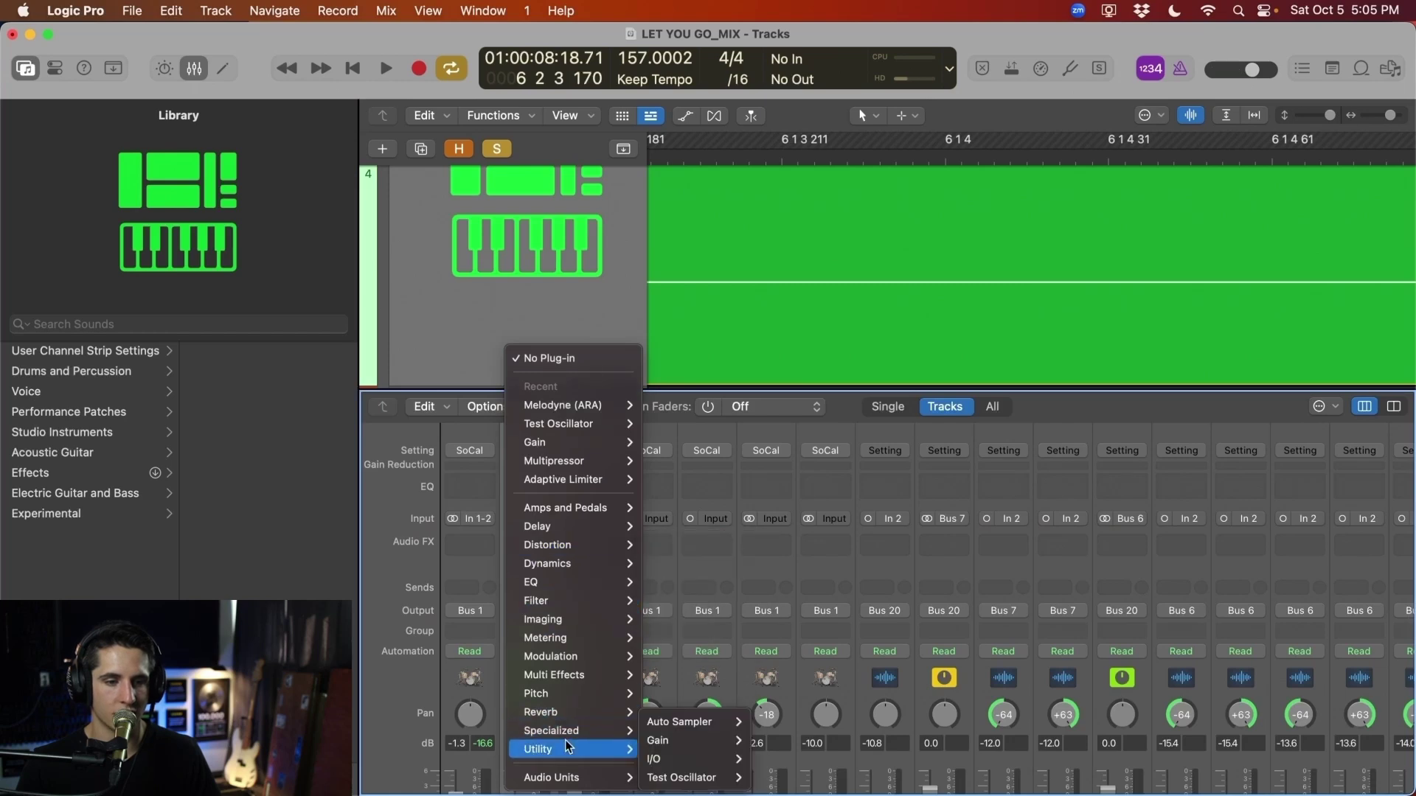
mouse_move(701, 761)
left_click(771, 740)
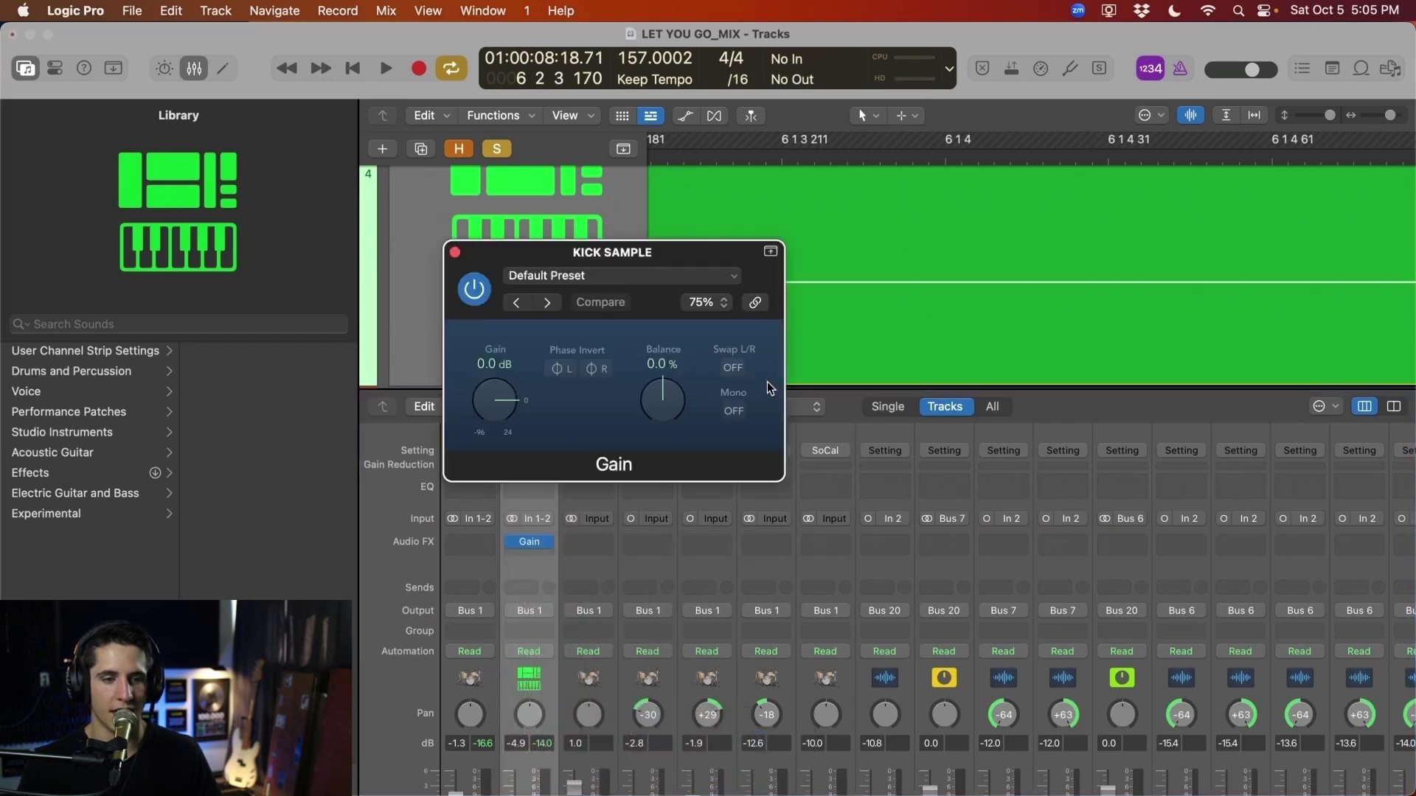
left_click_drag(628, 259, 908, 276)
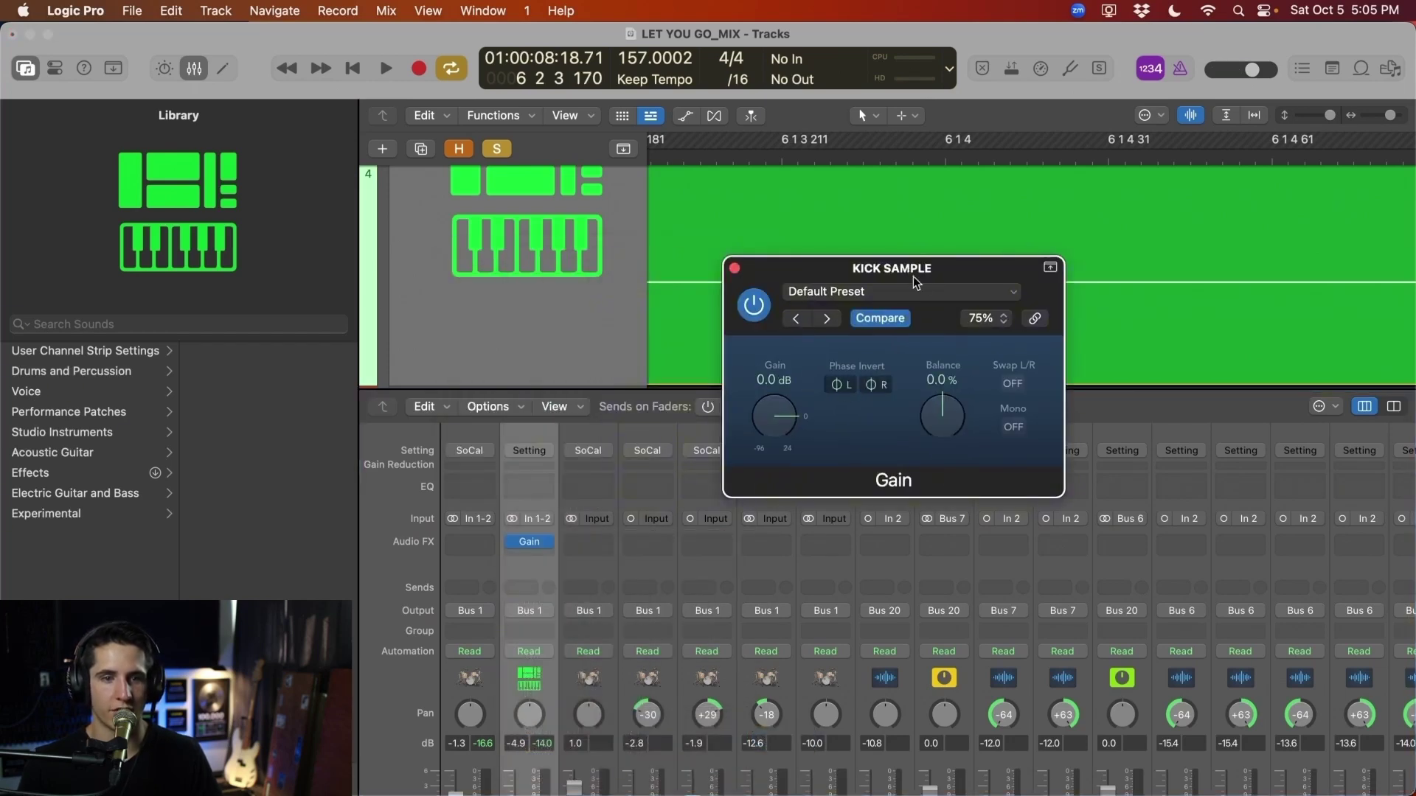
Invert the Gain plugin's left and right polarity while auditioning the kick hit
key("space")
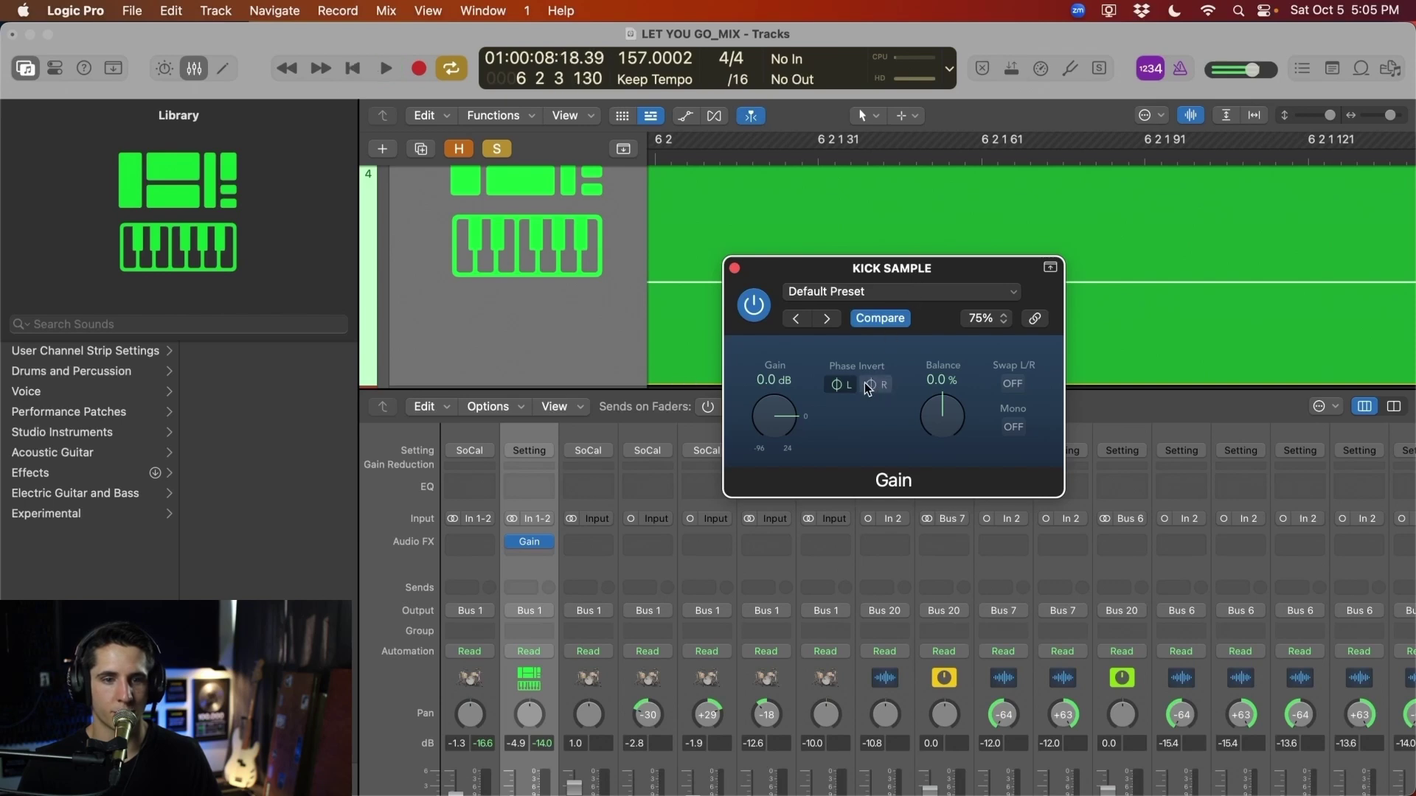
key("space")
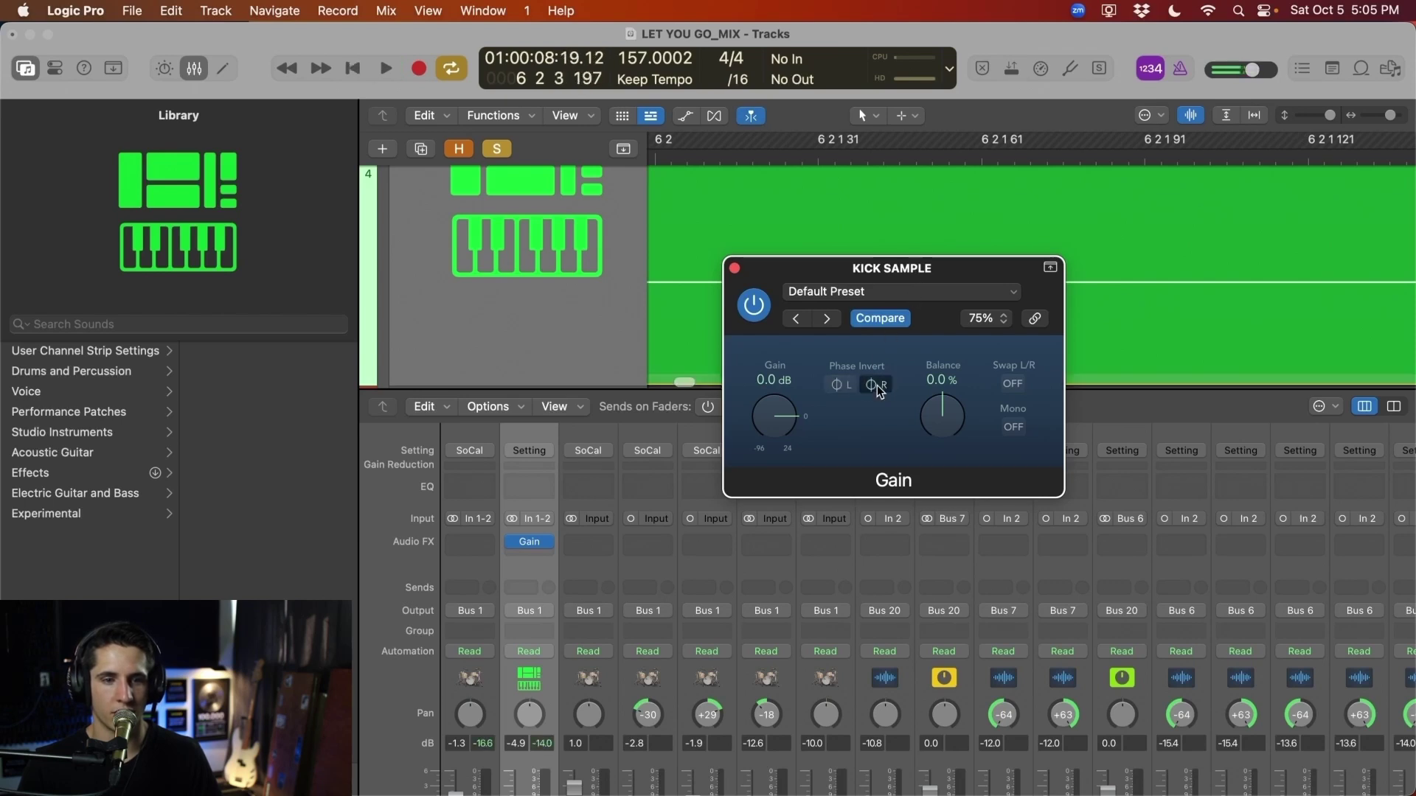
key("space")
key("space")
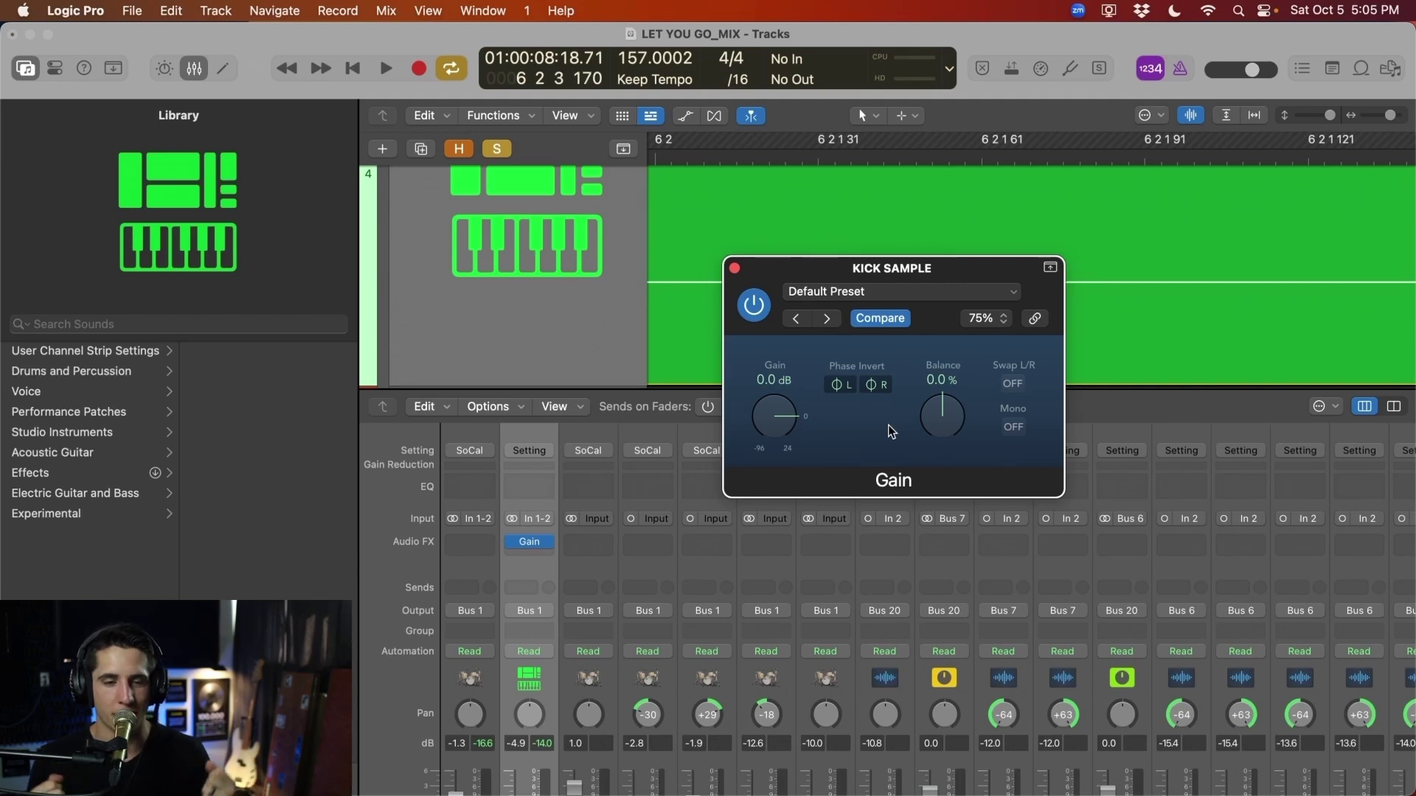
left_click(838, 384)
left_click(872, 384)
left_click(872, 384)
left_click(839, 384)
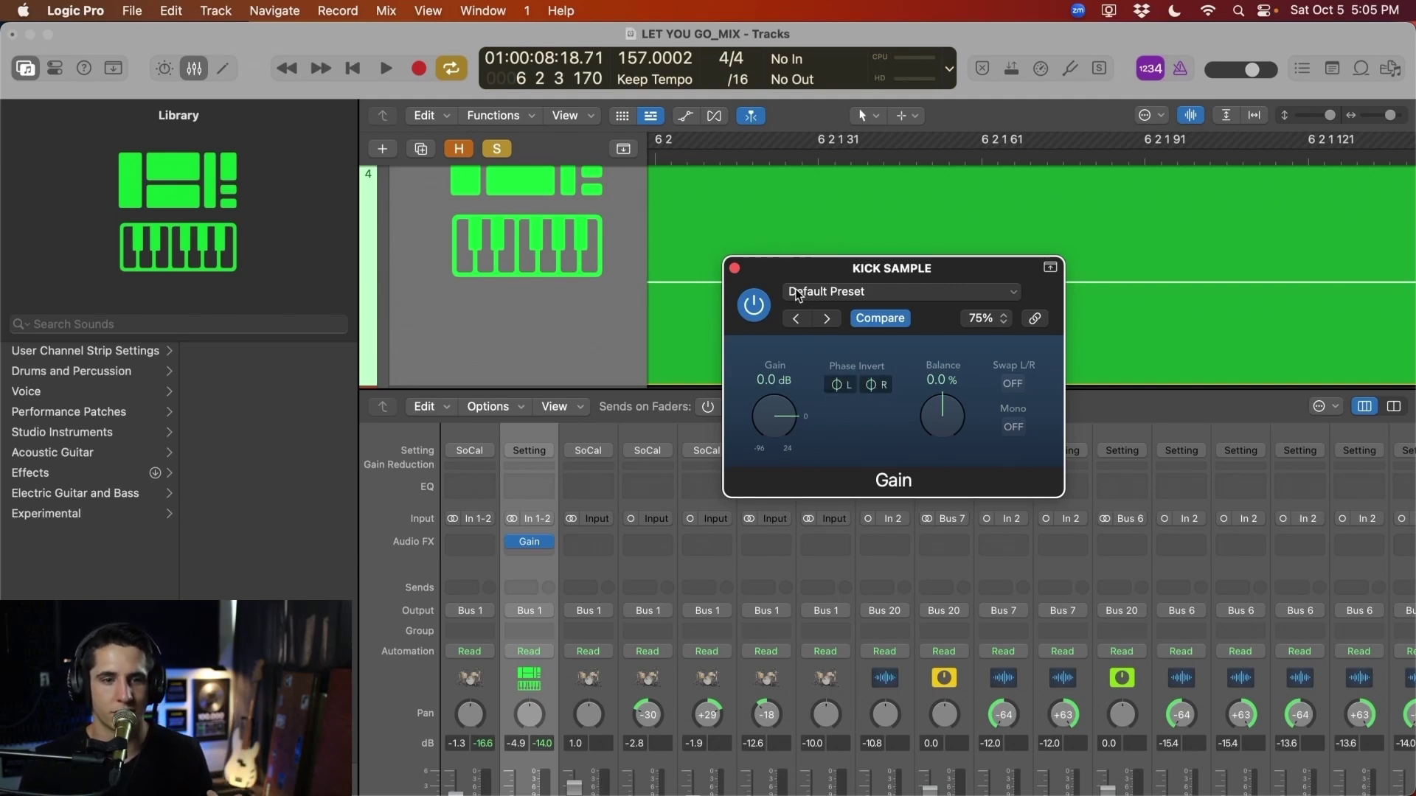
Close the Gain plugin, hide the Mixer, turn off Cycle, and unsolo KICK SAMPLE
left_click(738, 269)
key("x")
key("z")
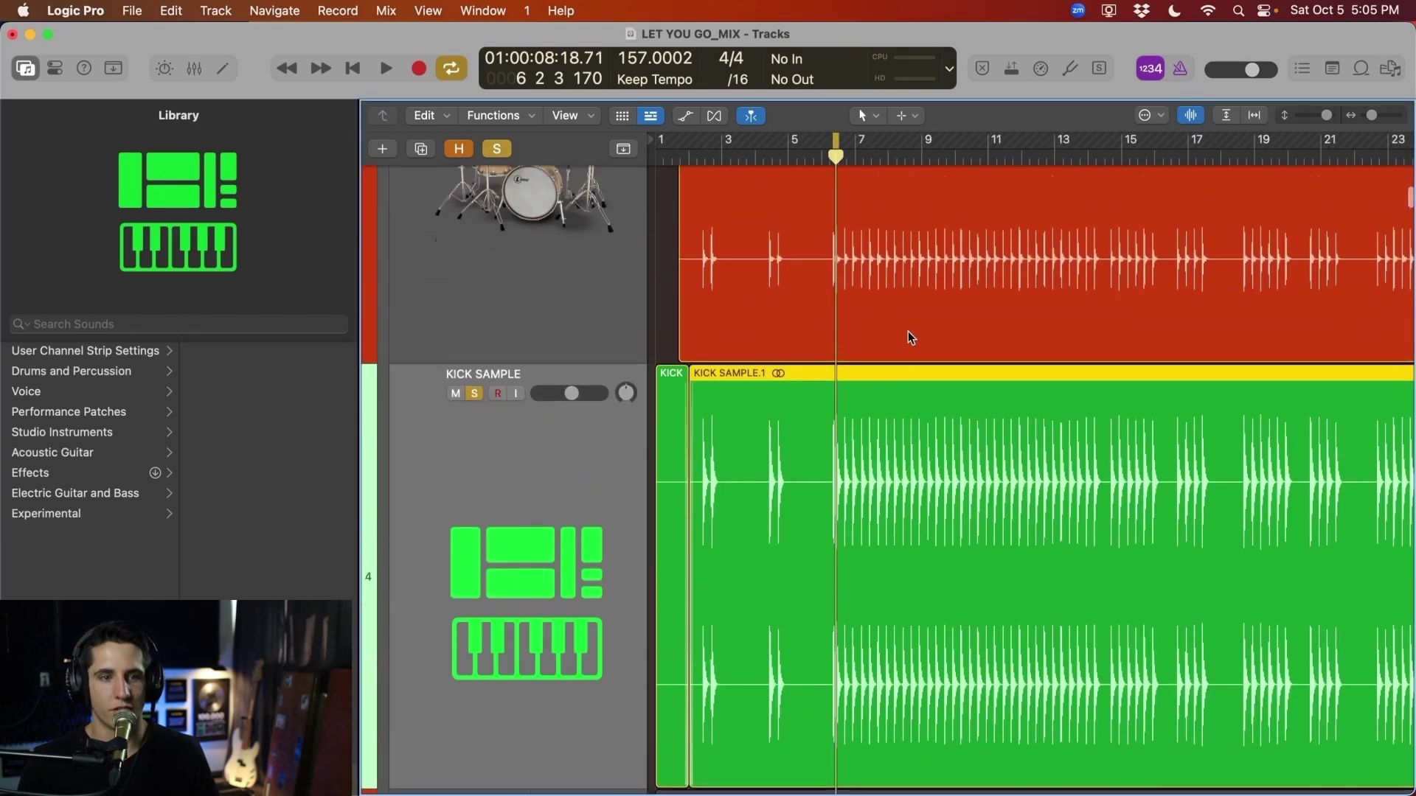
key("super+Down")
key("super+Right")
key("super+Right")
key("super+Right")
left_click(839, 142)
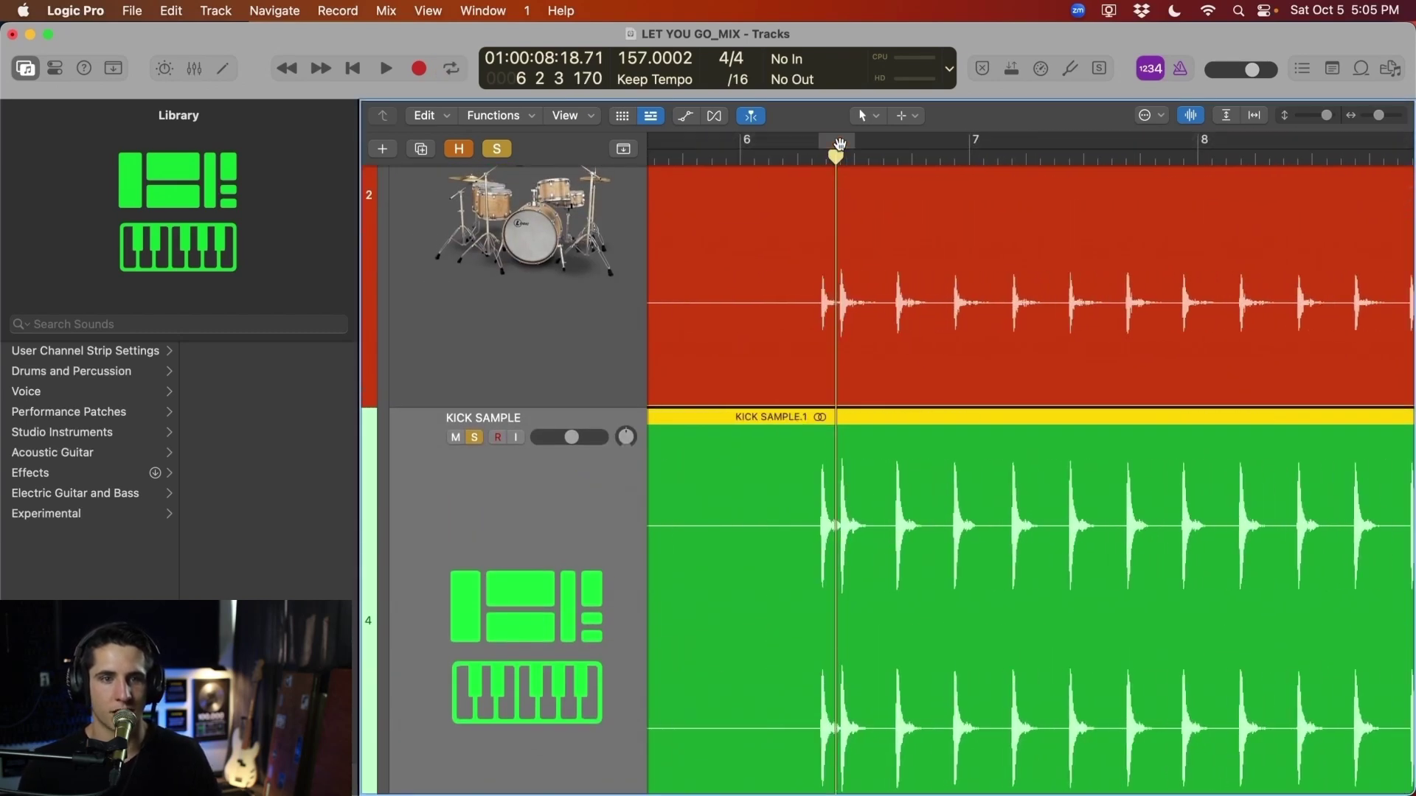
left_click(812, 154)
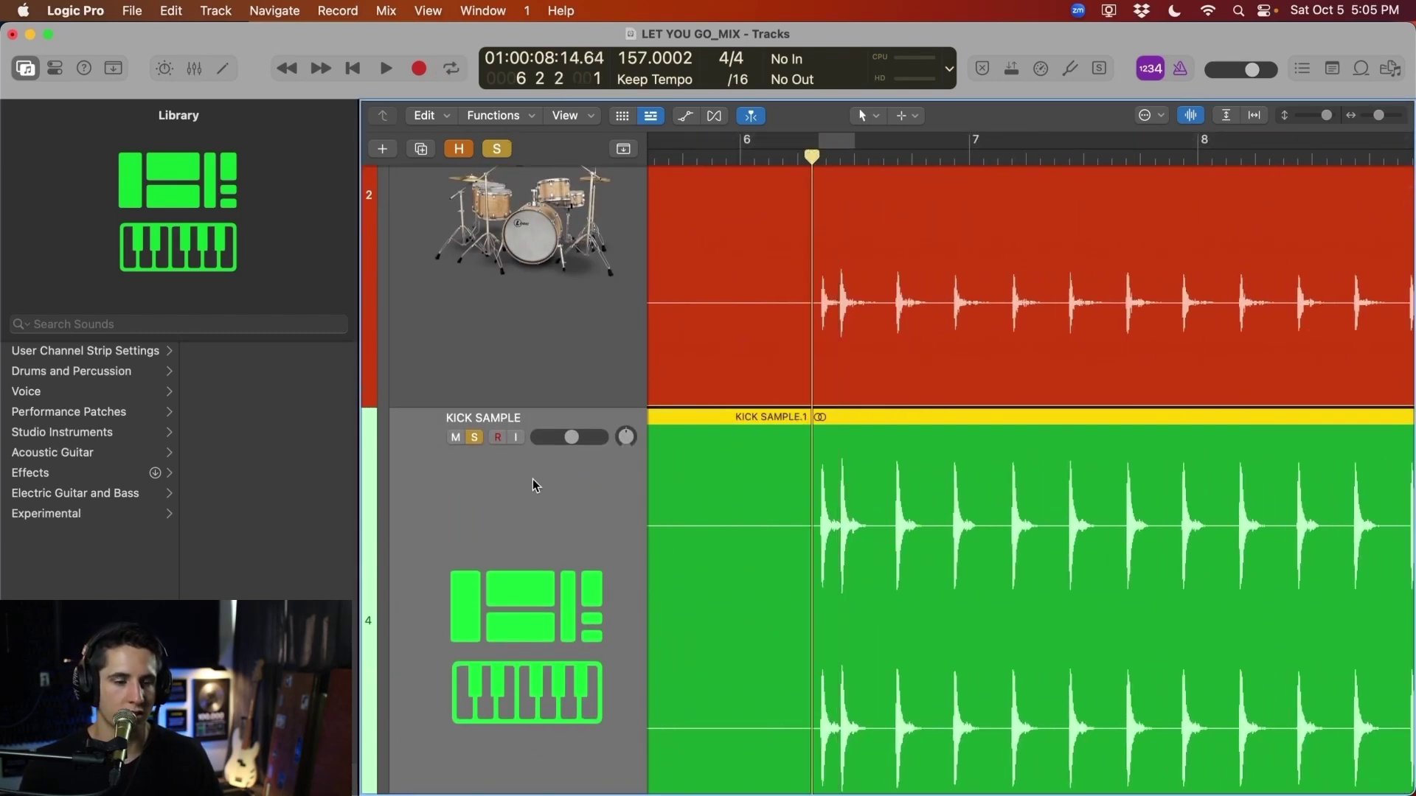
left_click(497, 149)
Play the full song, A/B KICK SAMPLE with mute, then lower its fader toward -6.0 dB
key("z")
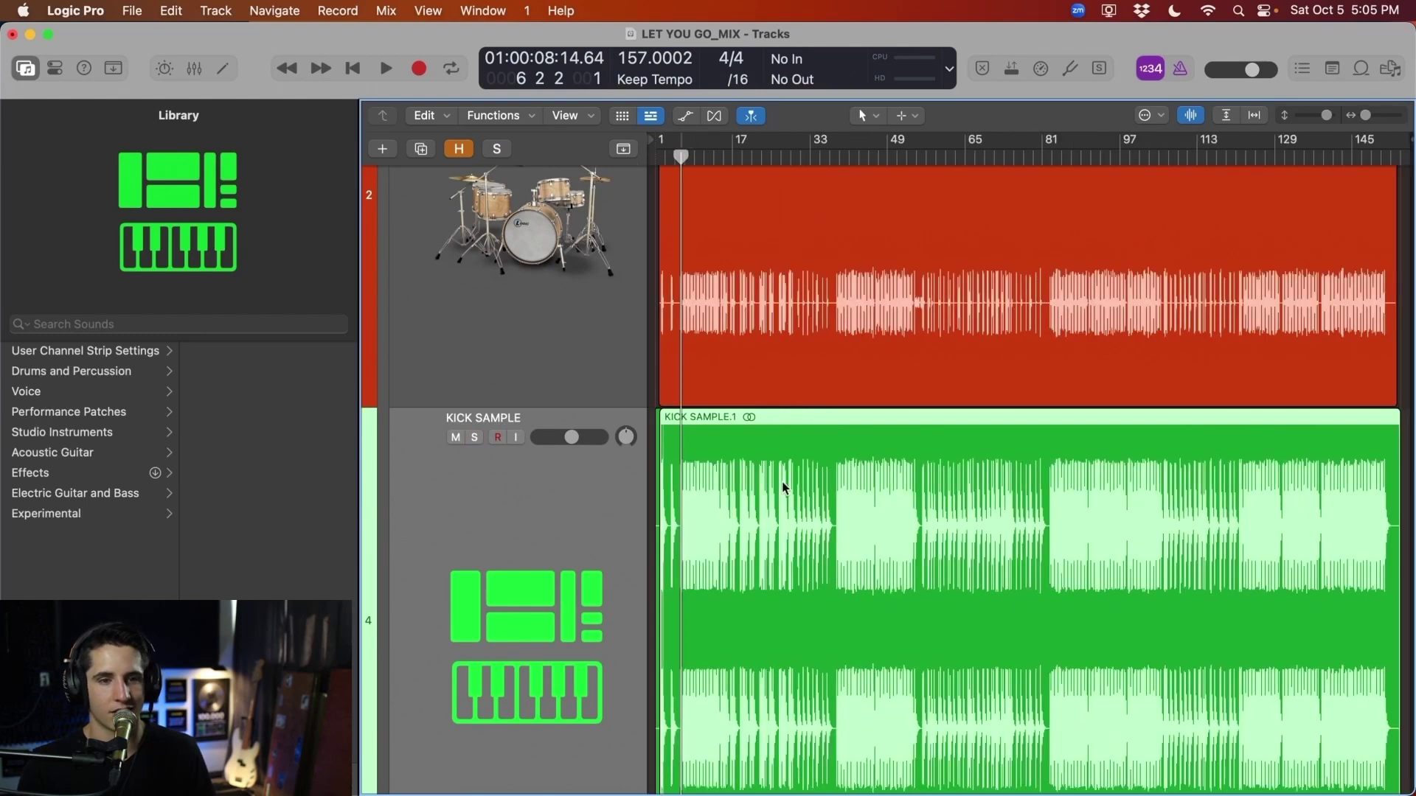
key("space")
scroll(510, 489, "up", 3)
scroll(516, 489, "down", 2)
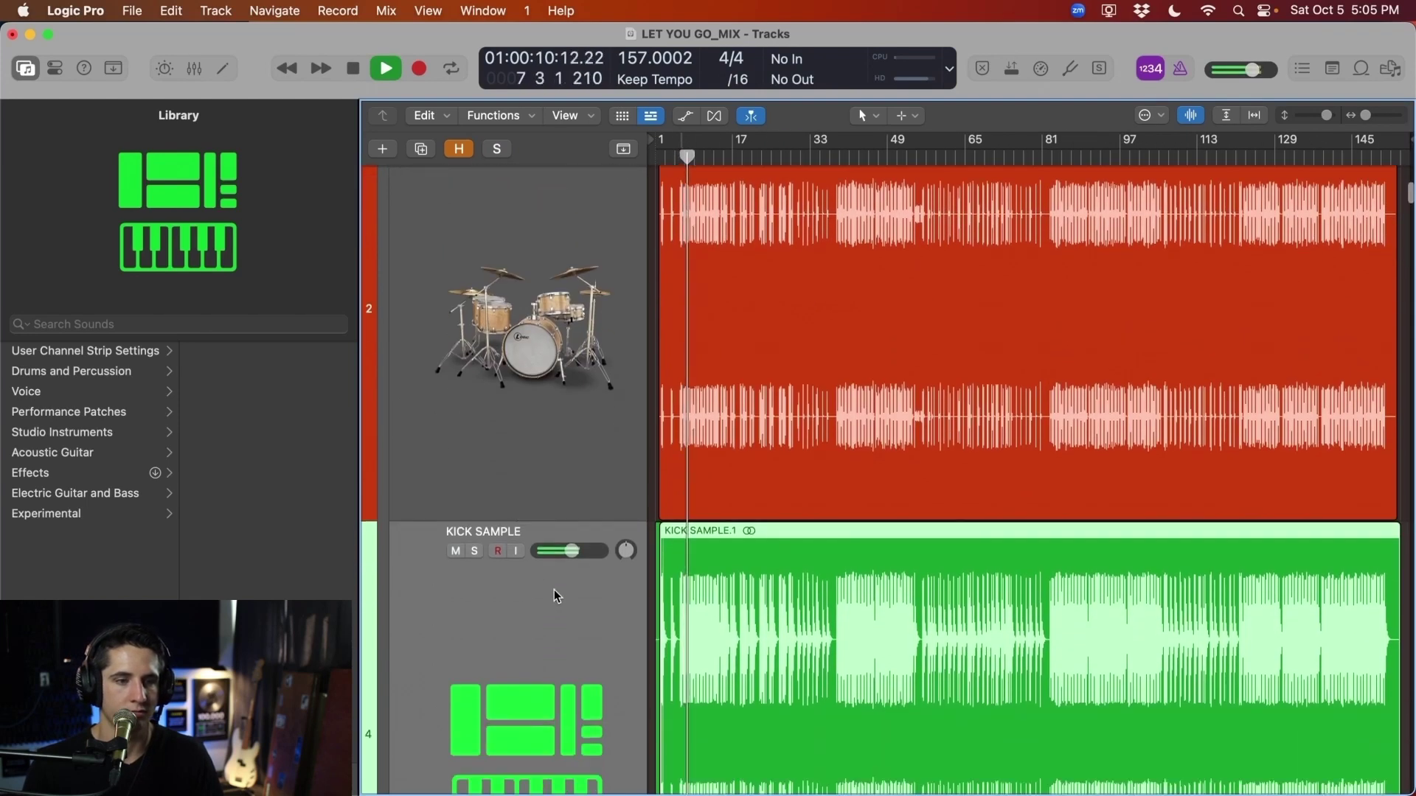
left_click(457, 551)
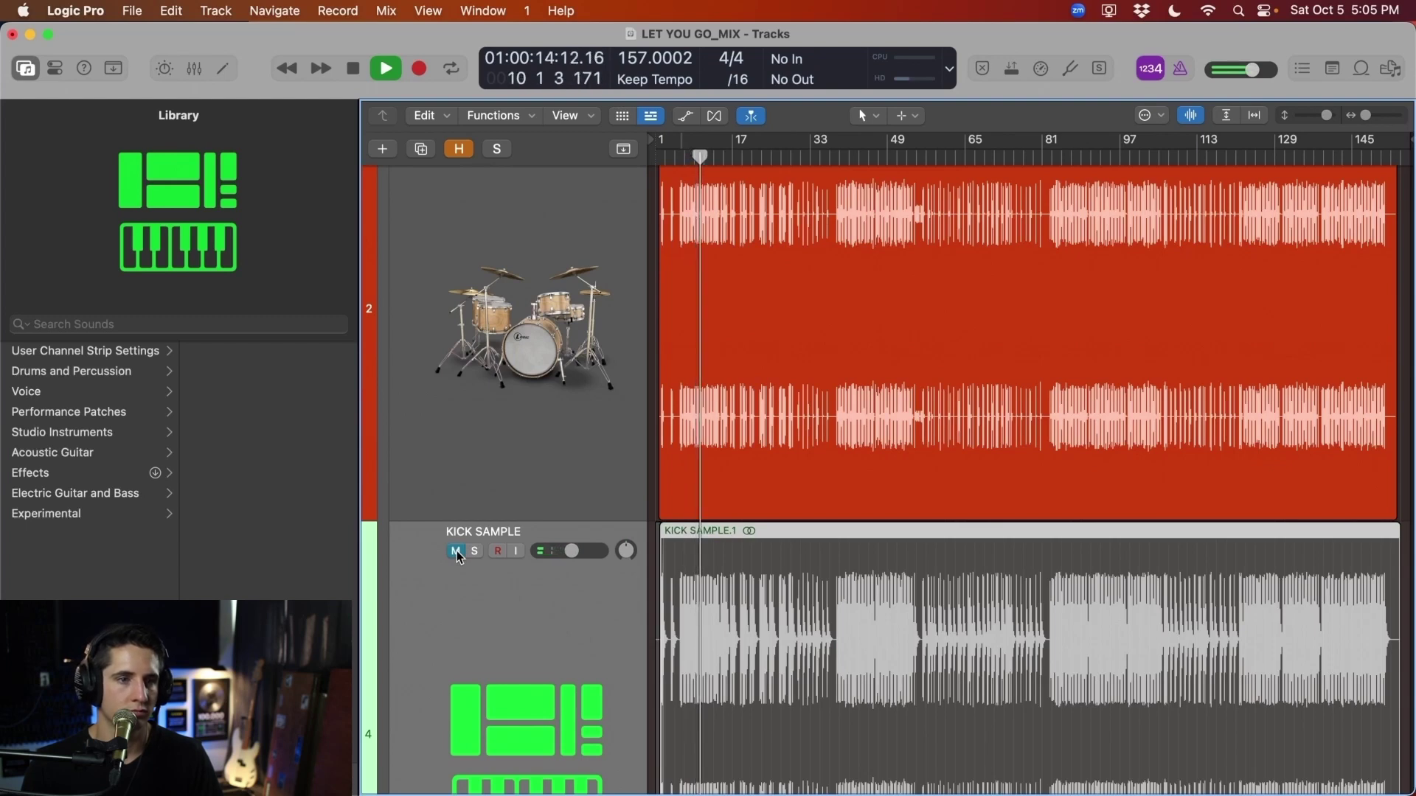
left_click(457, 551)
left_click(571, 550)
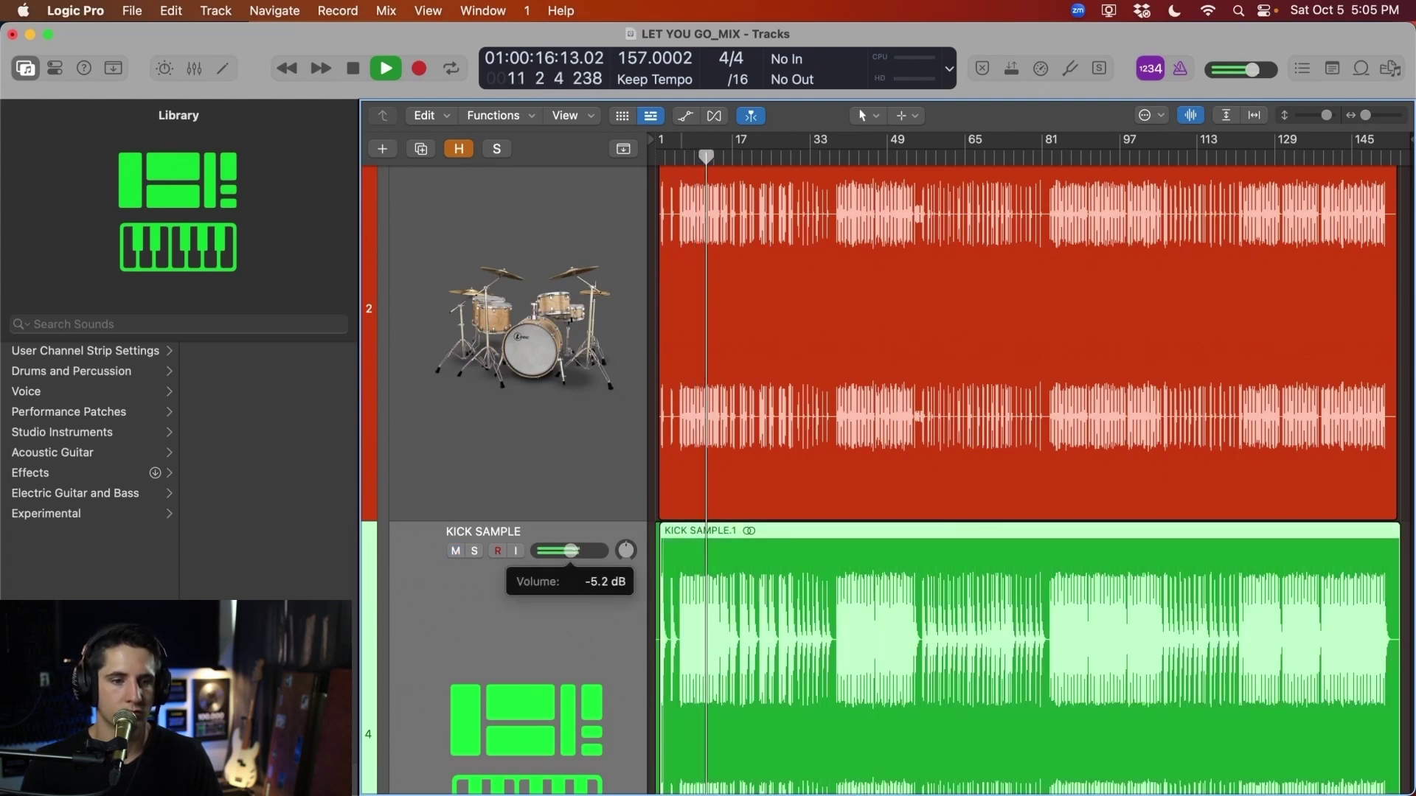